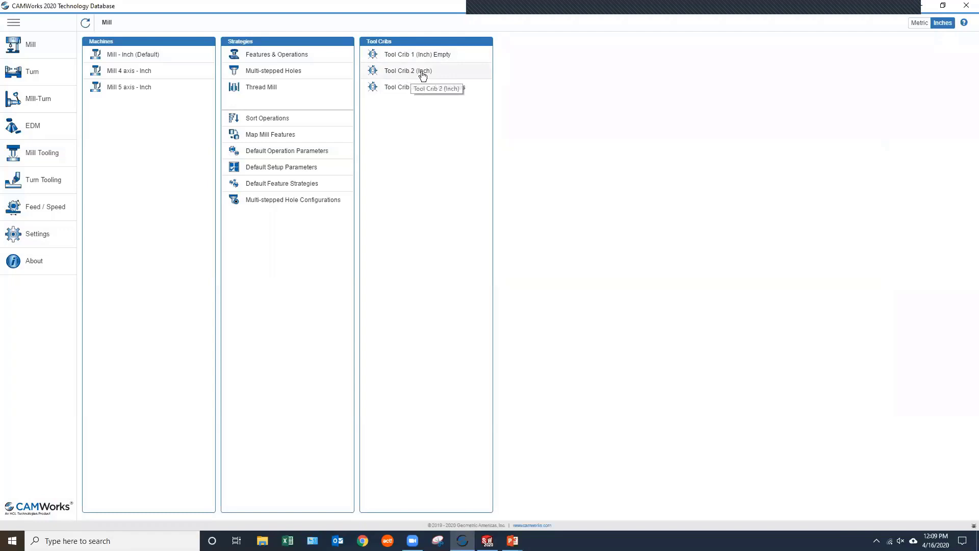
- Open the mill tool cribs and create a new crib named Hurco with 24 total stations
left_click(423, 75)
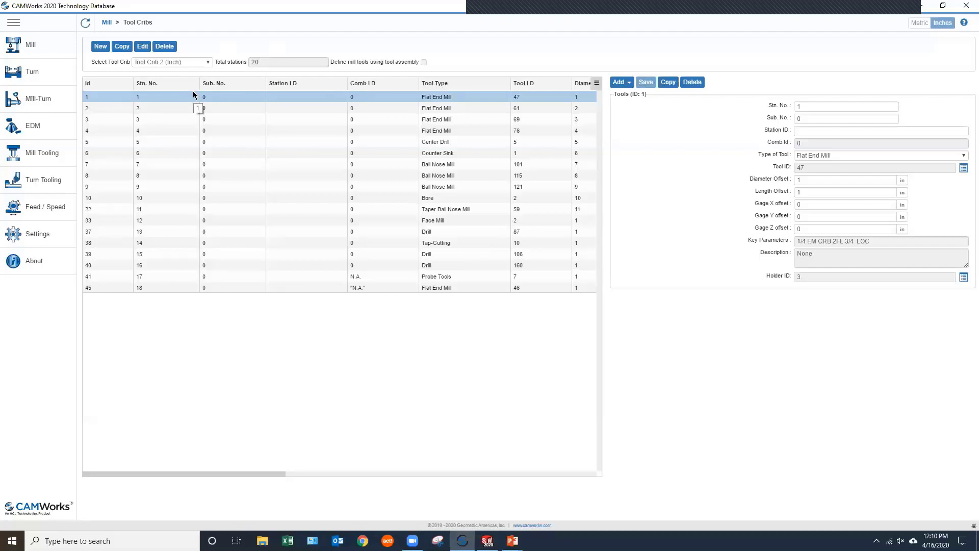
left_click(101, 48)
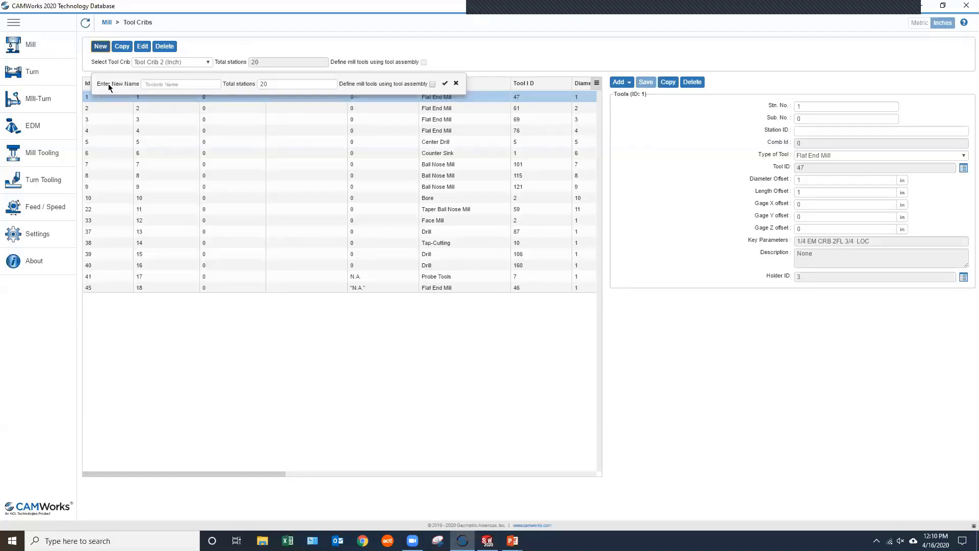
left_click(155, 84)
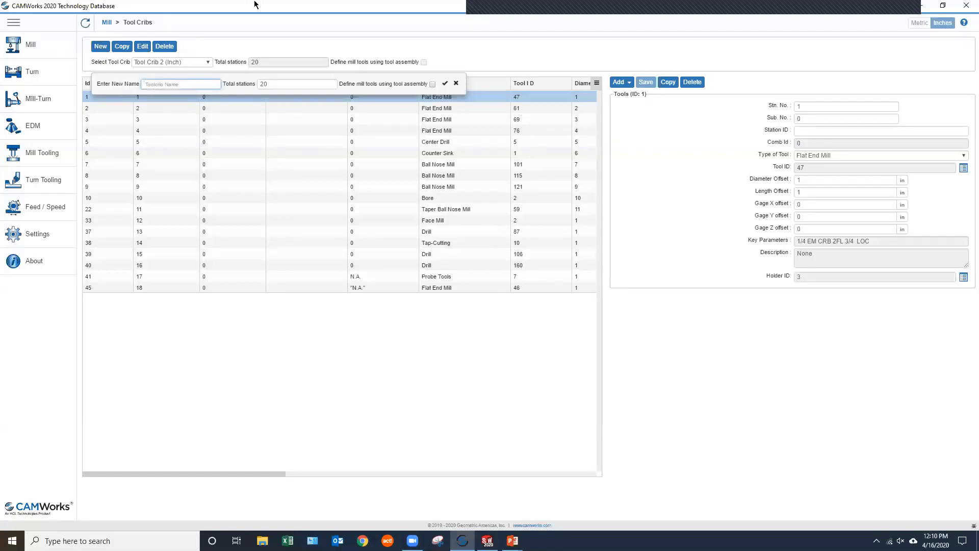
type("Hurco")
double_click(258, 84)
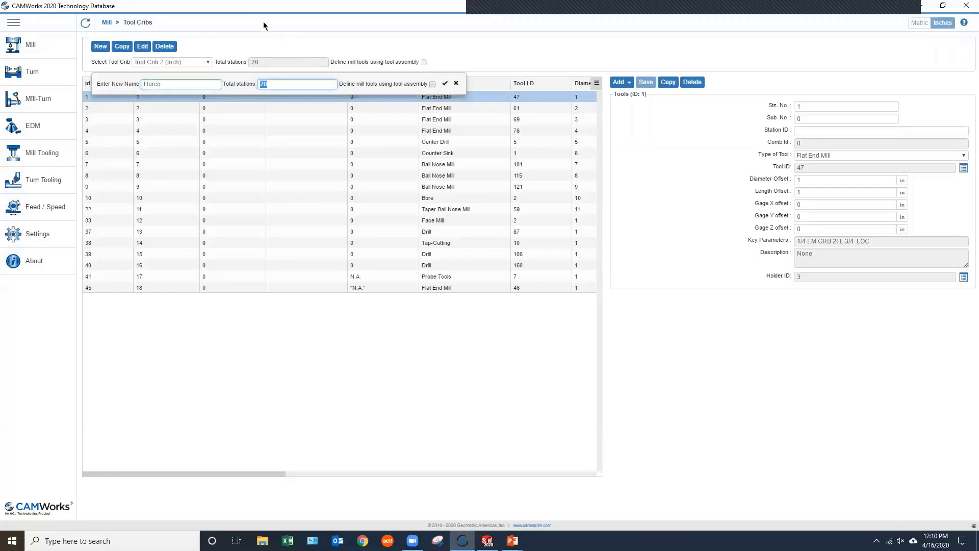
type("24")
left_click(444, 84)
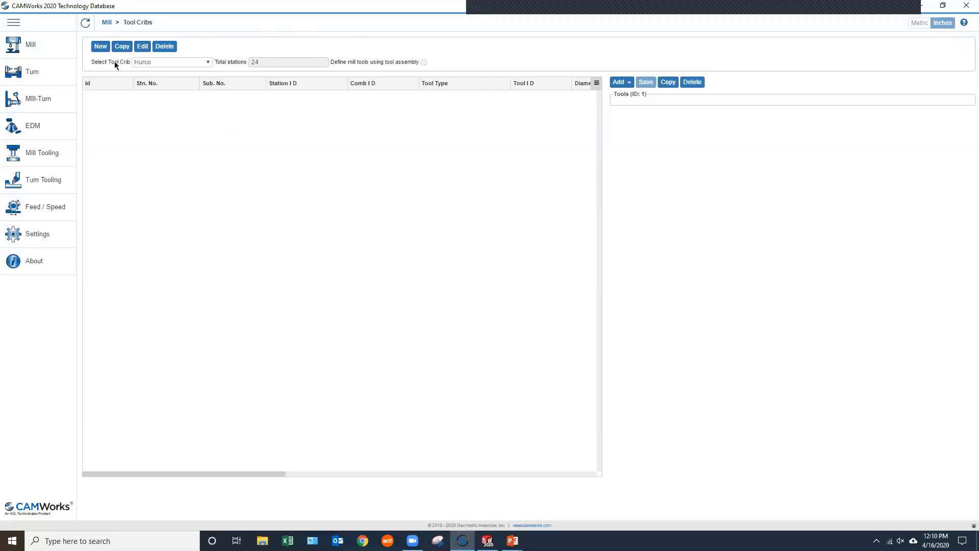
left_click(207, 61)
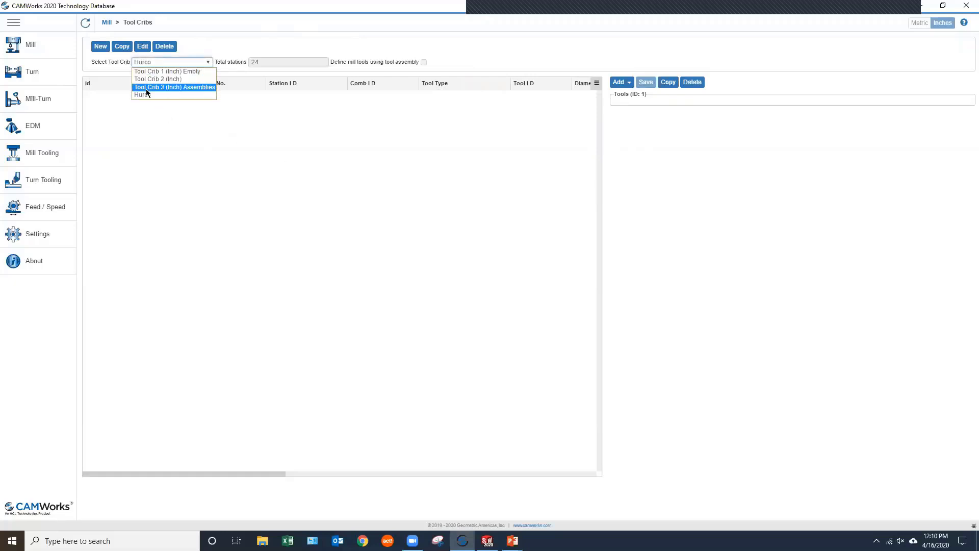
left_click(349, 162)
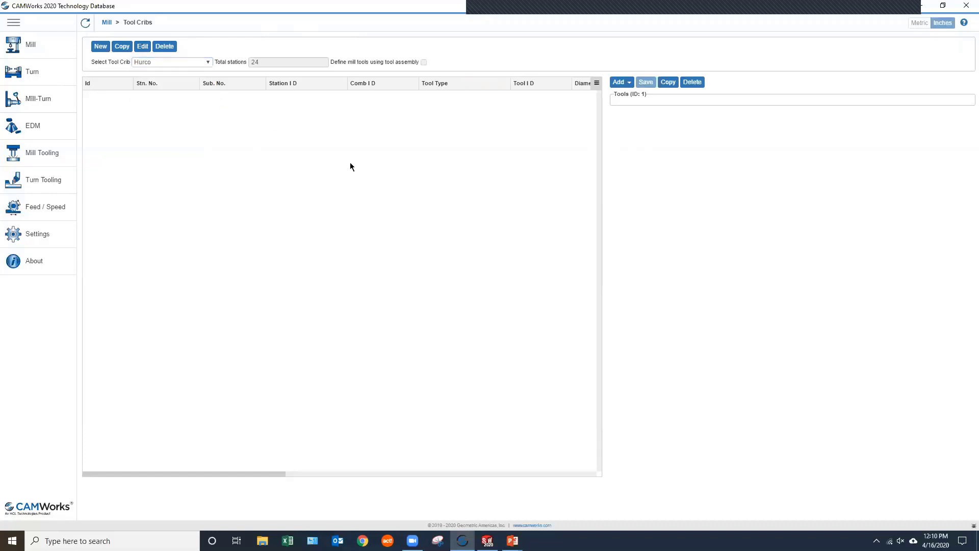
- Start adding a flat end mill to the crib, and mark the 7/8 EM CRB 4FL tool with ID 78 as active and save it
left_click(623, 82)
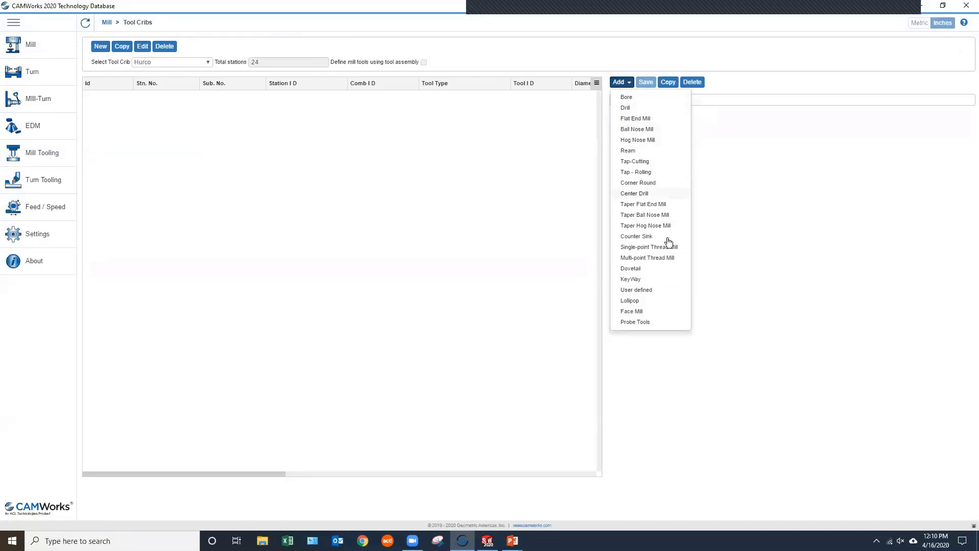
left_click(652, 121)
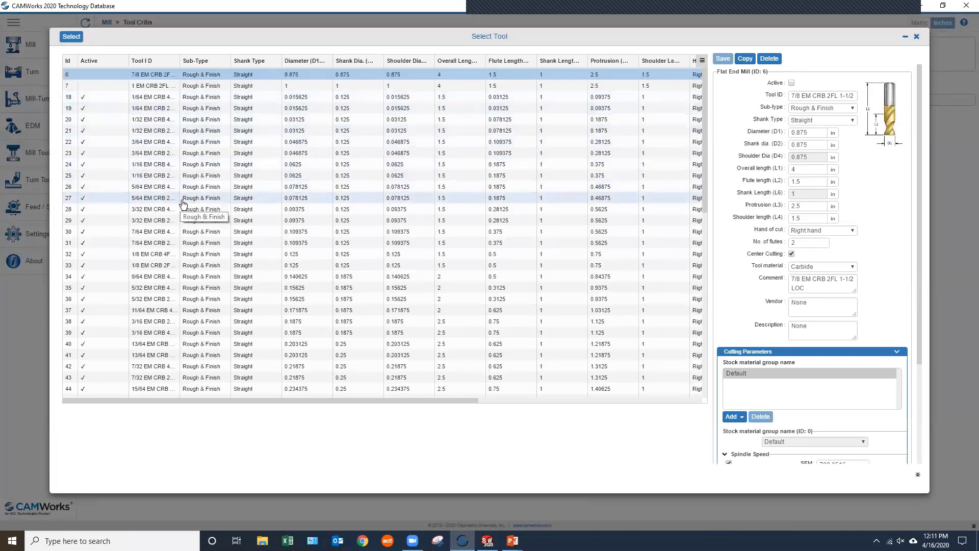
scroll(183, 203, "down", 15)
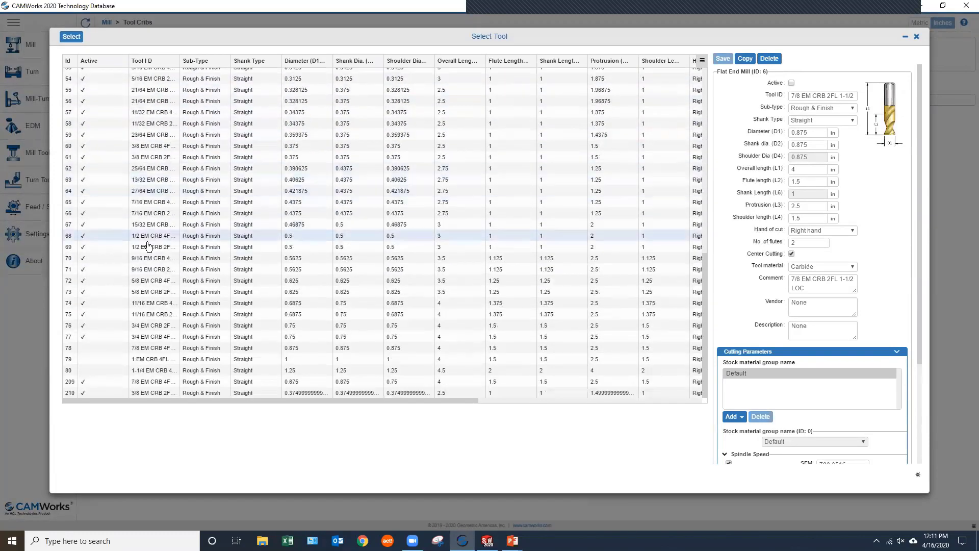
scroll(148, 244, "up", 15)
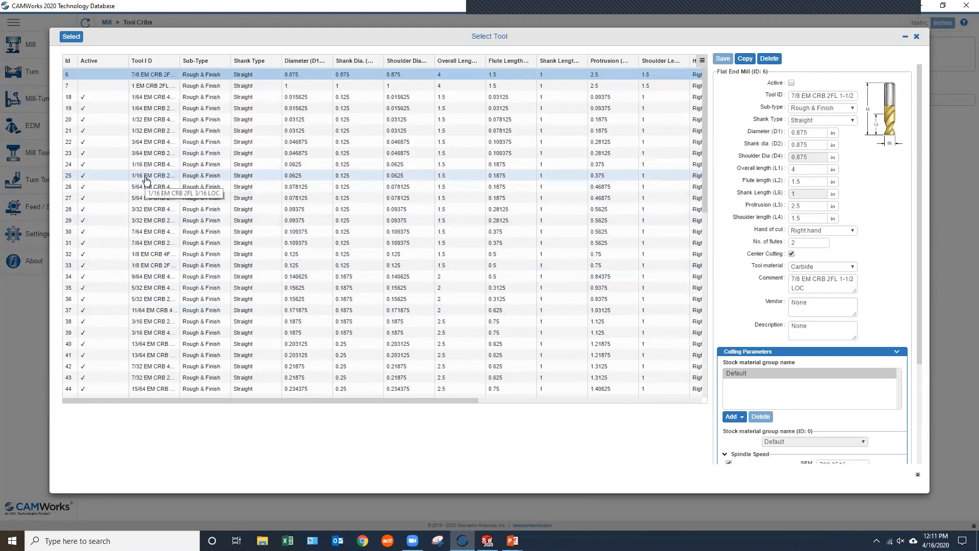
scroll(166, 171, "down", 15)
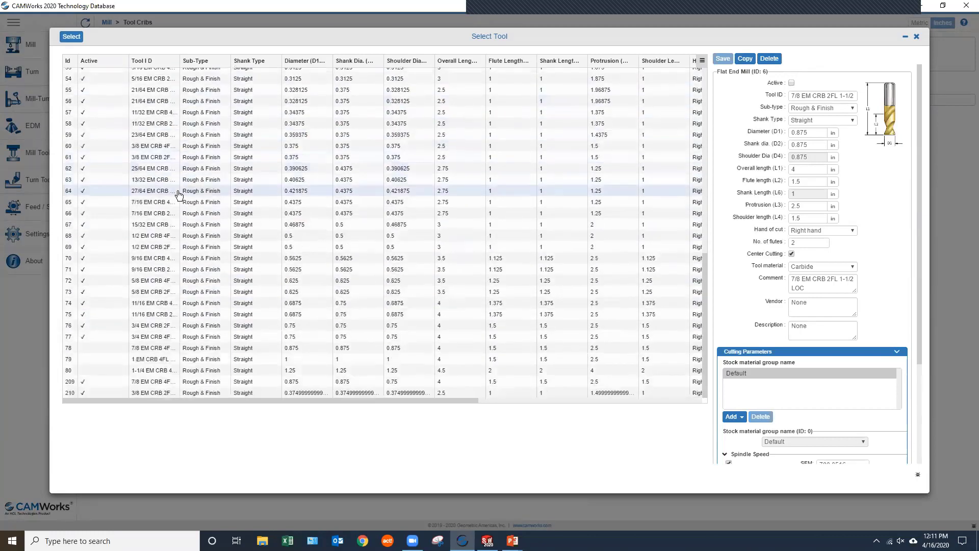
scroll(162, 214, "up", 15)
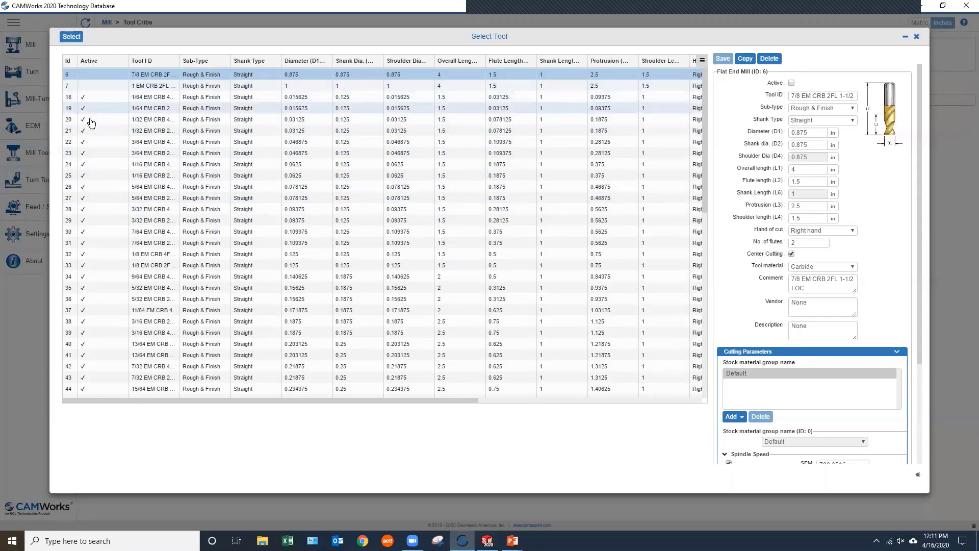
scroll(88, 153, "down", 10)
scroll(87, 153, "down", 3)
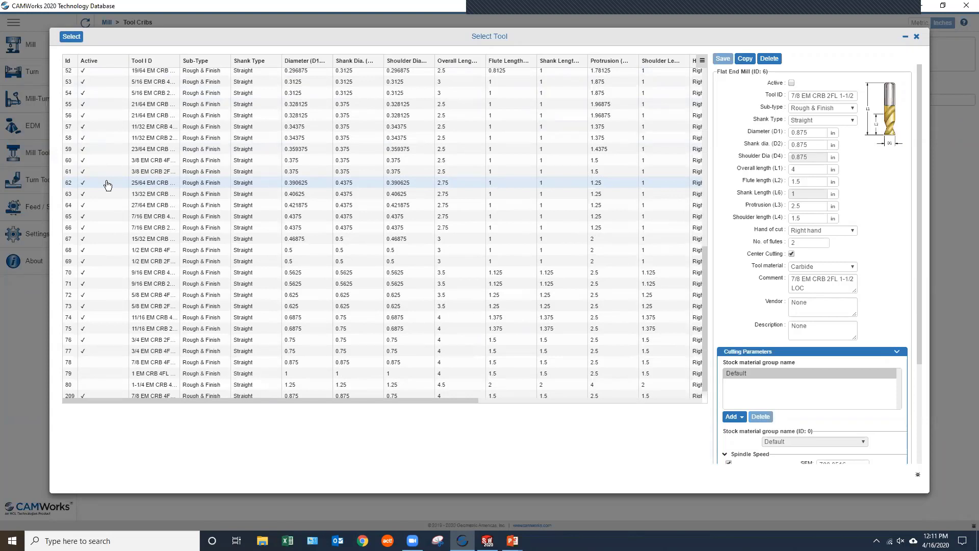
scroll(147, 225, "down", 1)
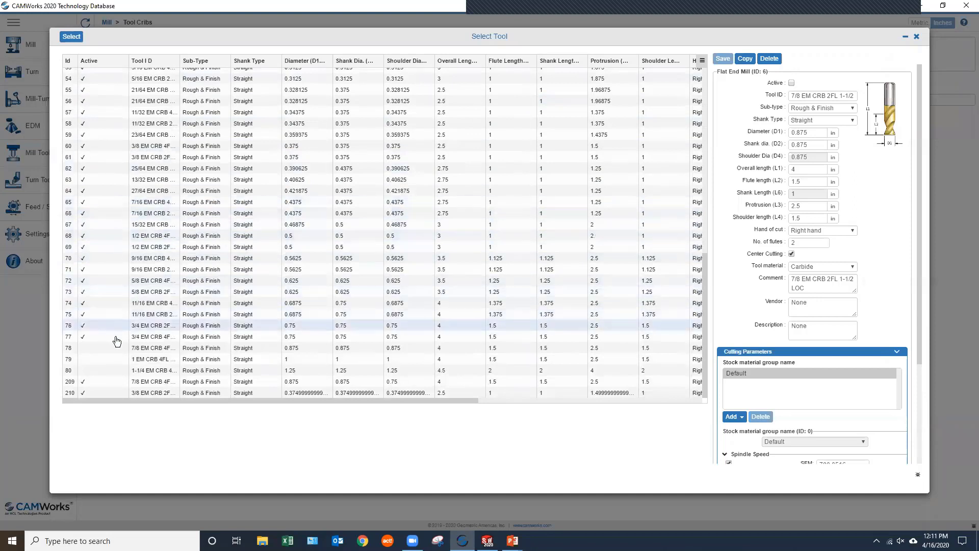
left_click(100, 349)
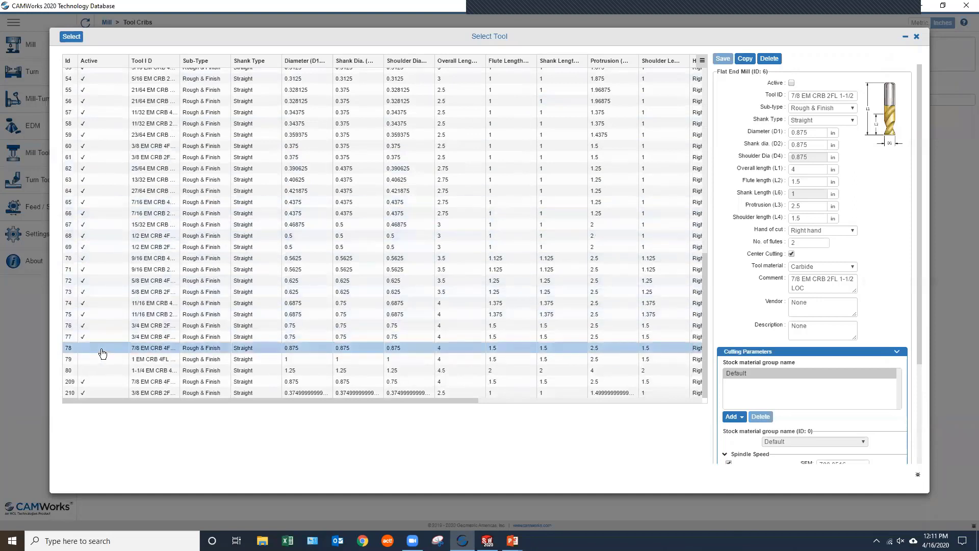
left_click(792, 83)
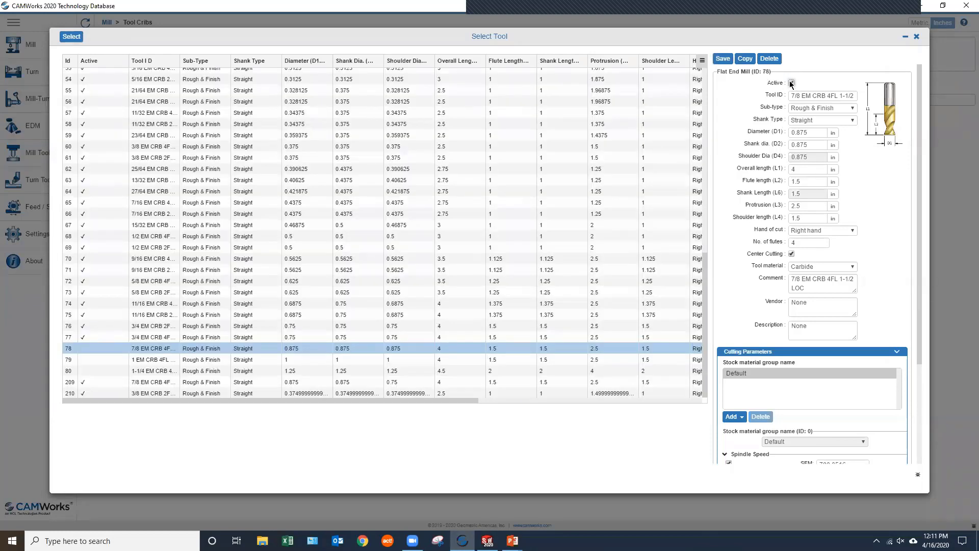
left_click(724, 60)
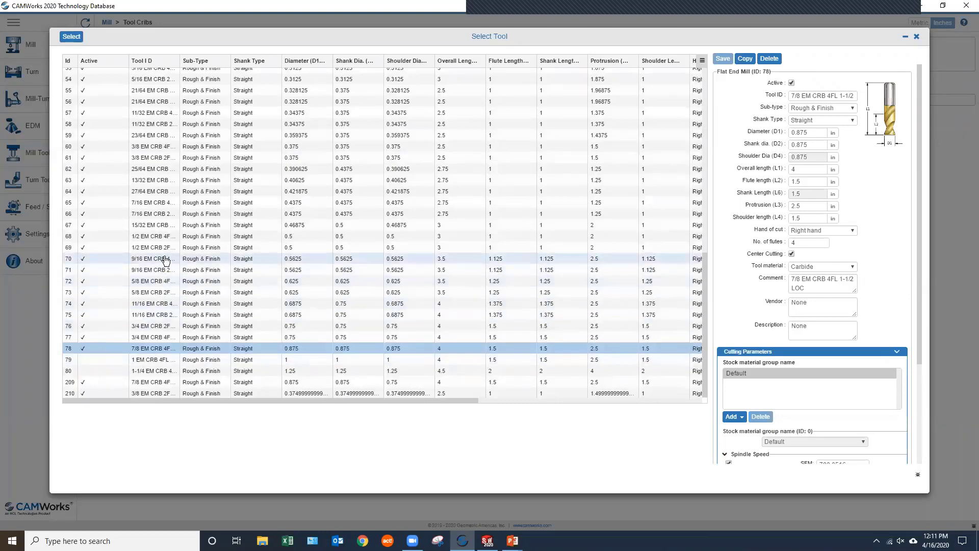
- Add the 1/2 EM CRB 4FL 1 LOC flat end mill to the Hurco crib
scroll(182, 236, "up", 5)
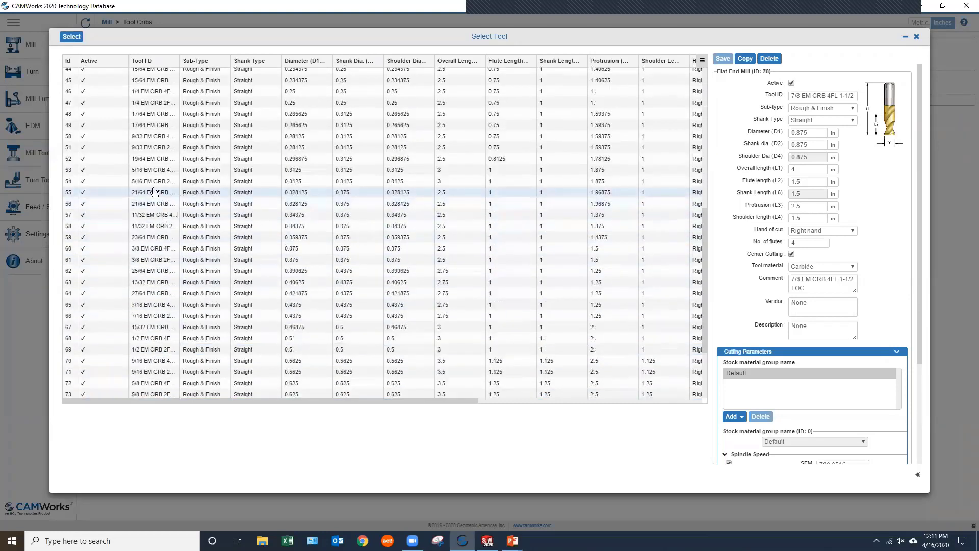
scroll(147, 189, "down", 2)
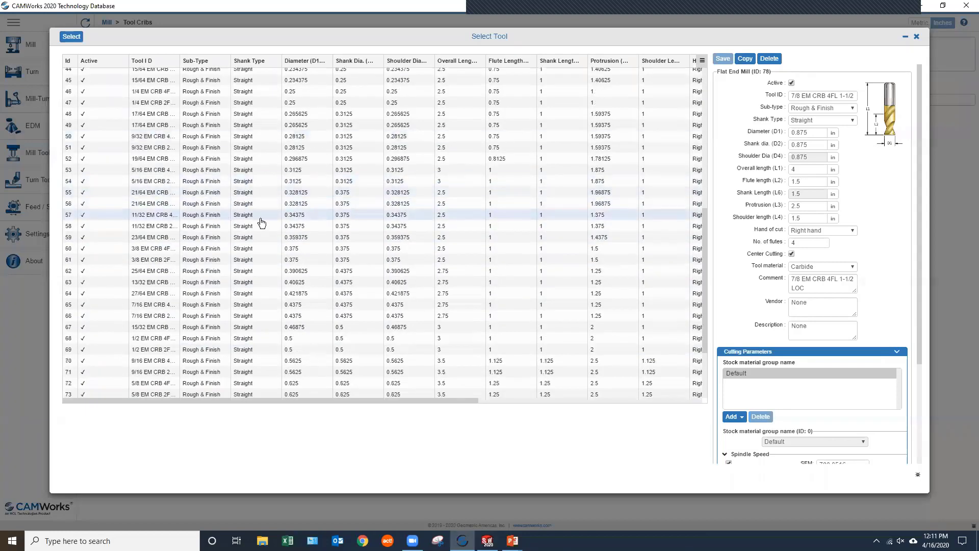
scroll(218, 267, "down", 2)
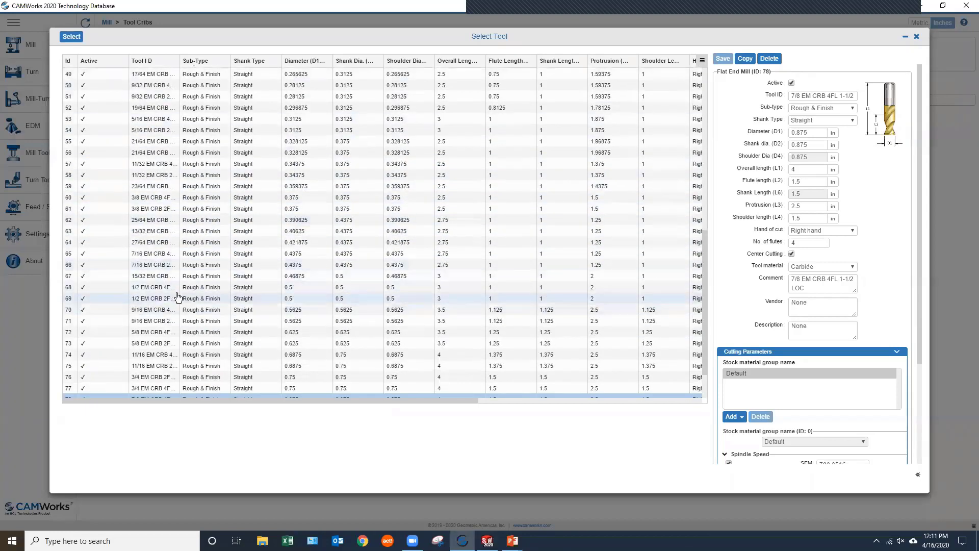
left_click(69, 288)
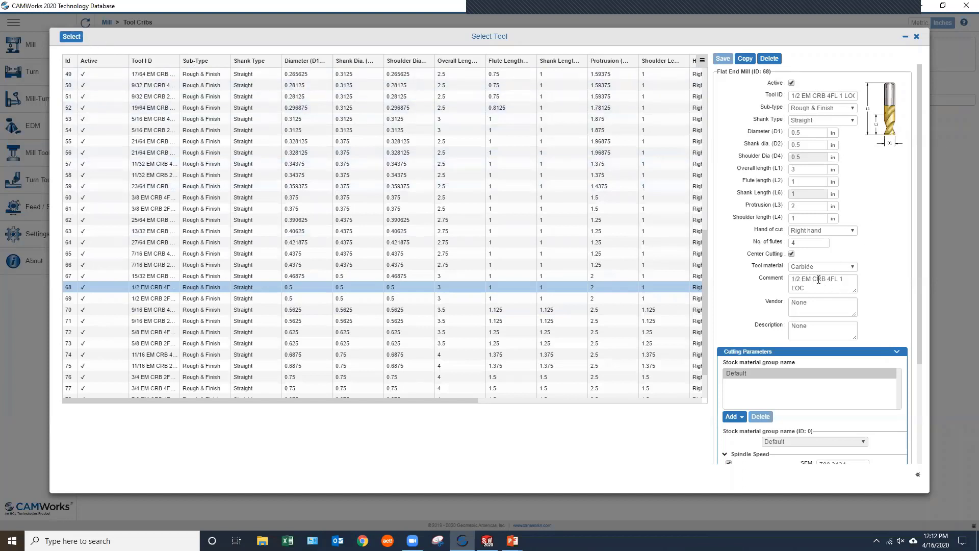
left_click(71, 36)
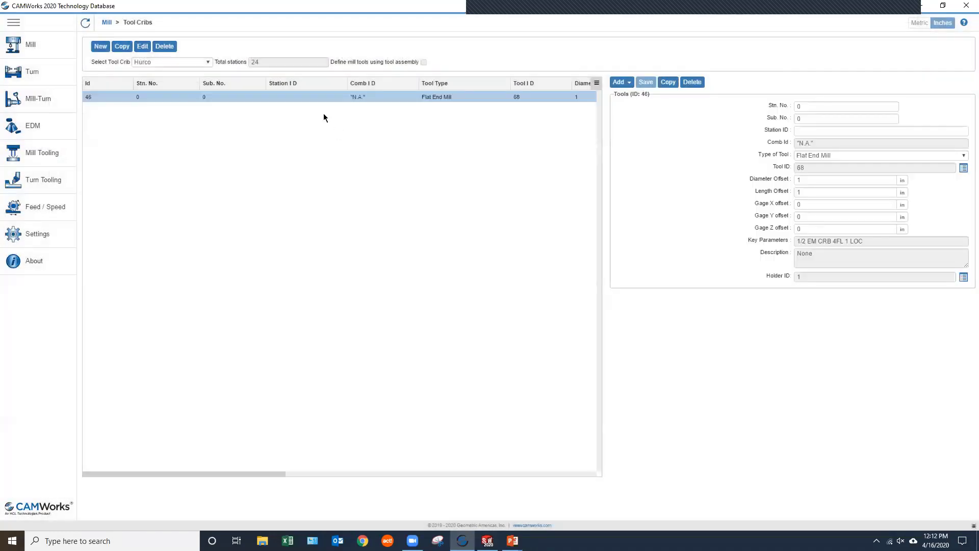
- Assign the 1/2 end mill to station 1 with holder C40-50EM1 and save the crib entry
double_click(806, 104)
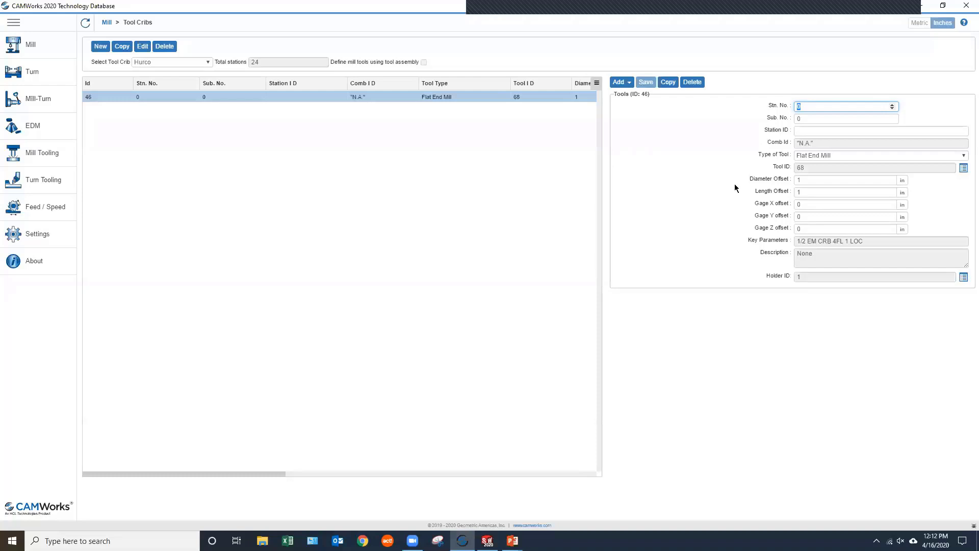
type("1")
left_click(964, 278)
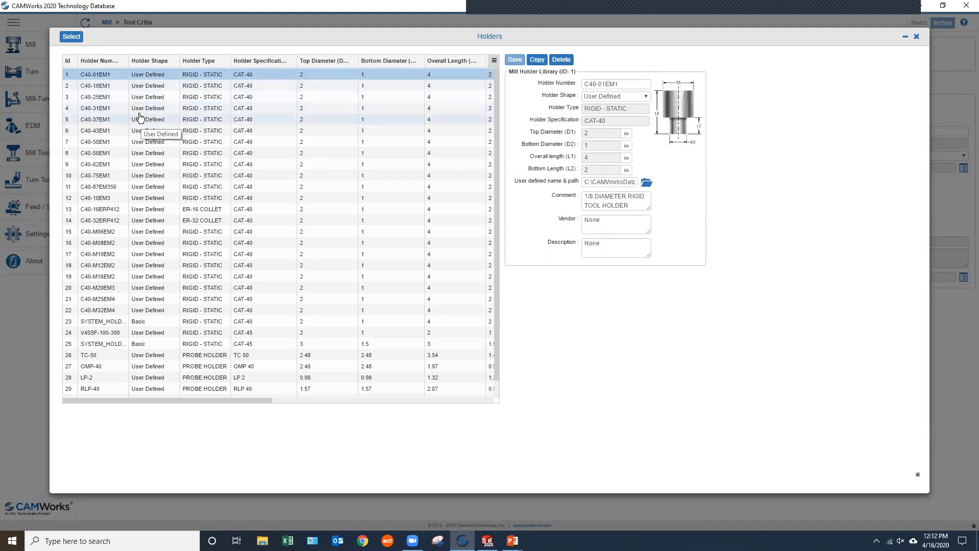
left_click(92, 144)
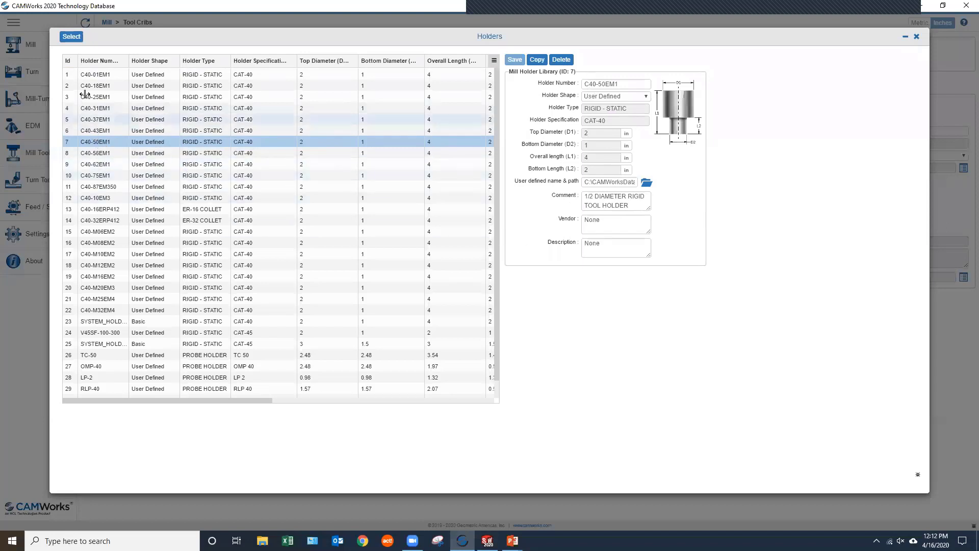
left_click(72, 38)
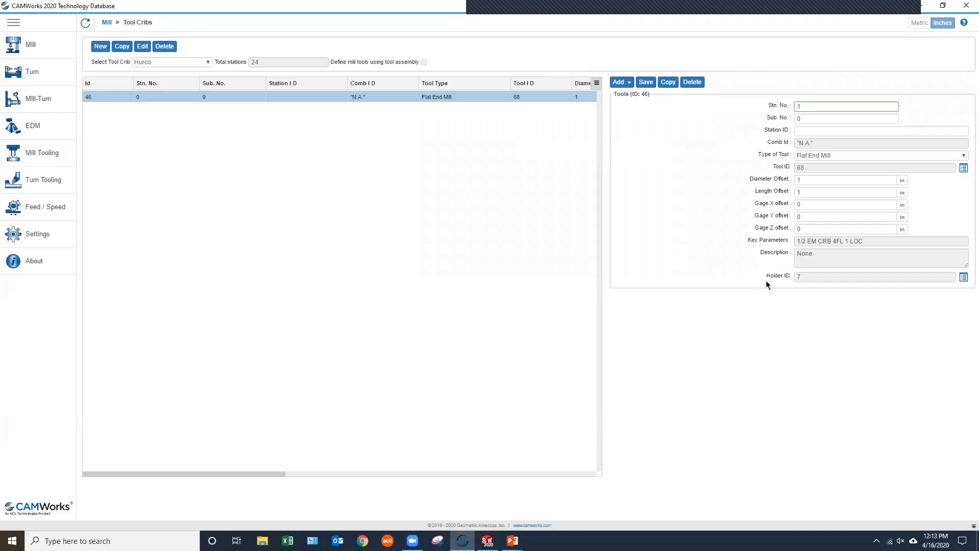
left_click(646, 83)
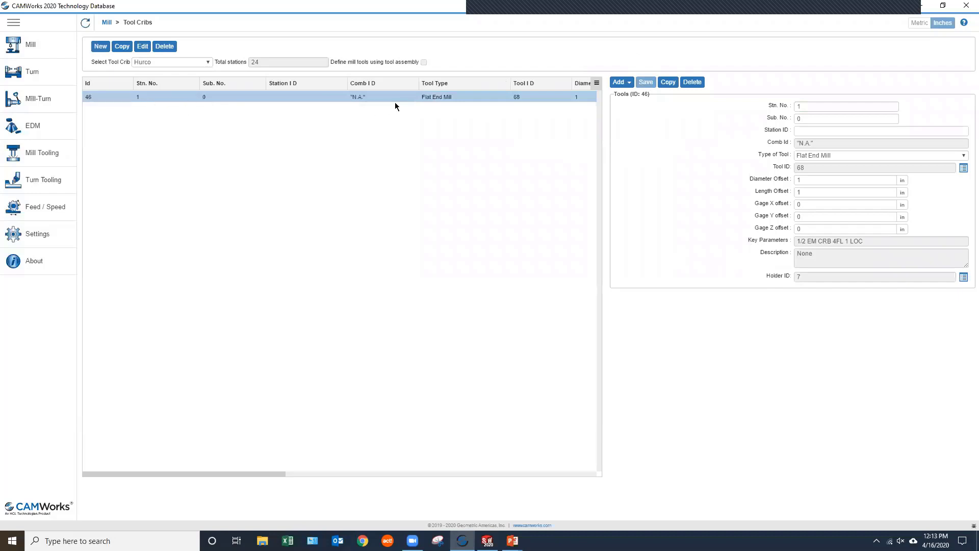
- Start adding another flat end mill to the crib and make a copy of the 7/8 EM CRB 4FL tool with ID 78
left_click(627, 83)
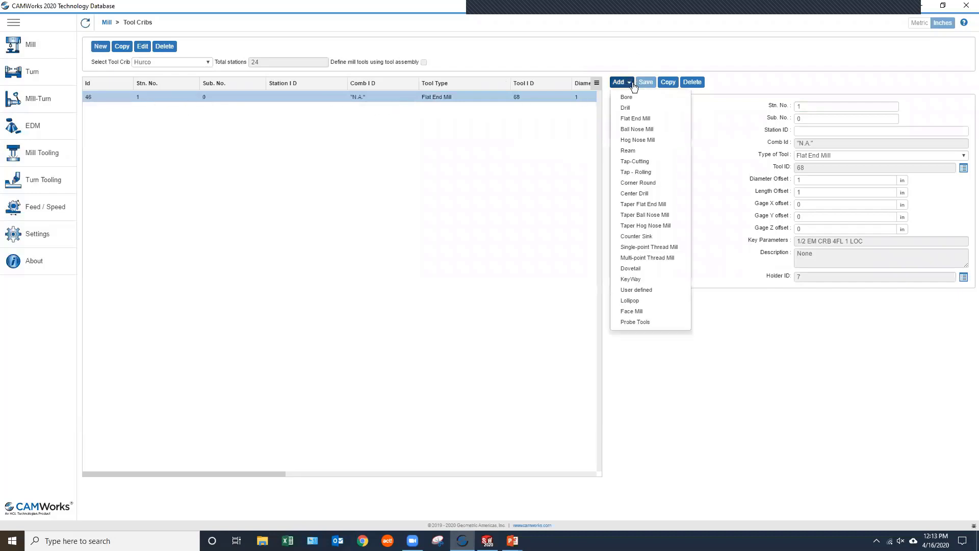
left_click(650, 119)
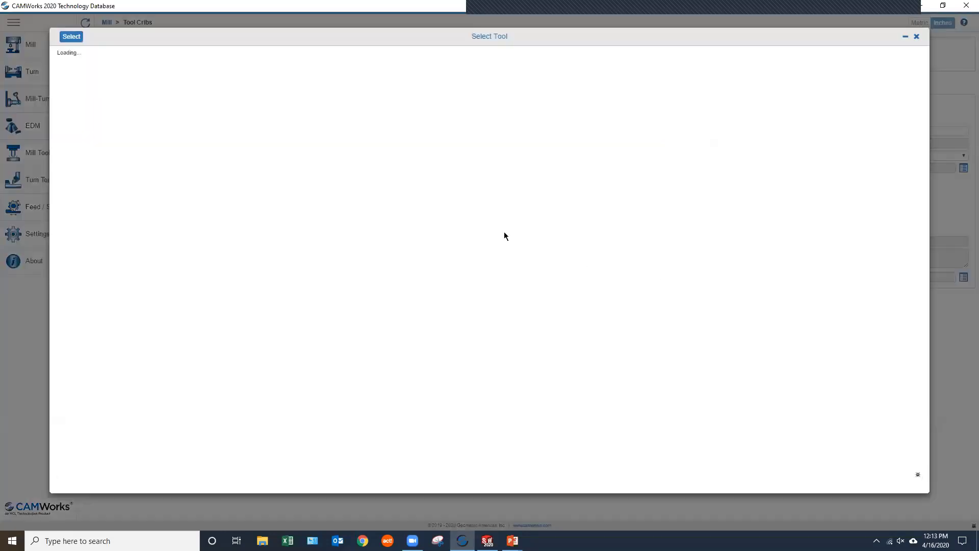
scroll(295, 221, "down", 10)
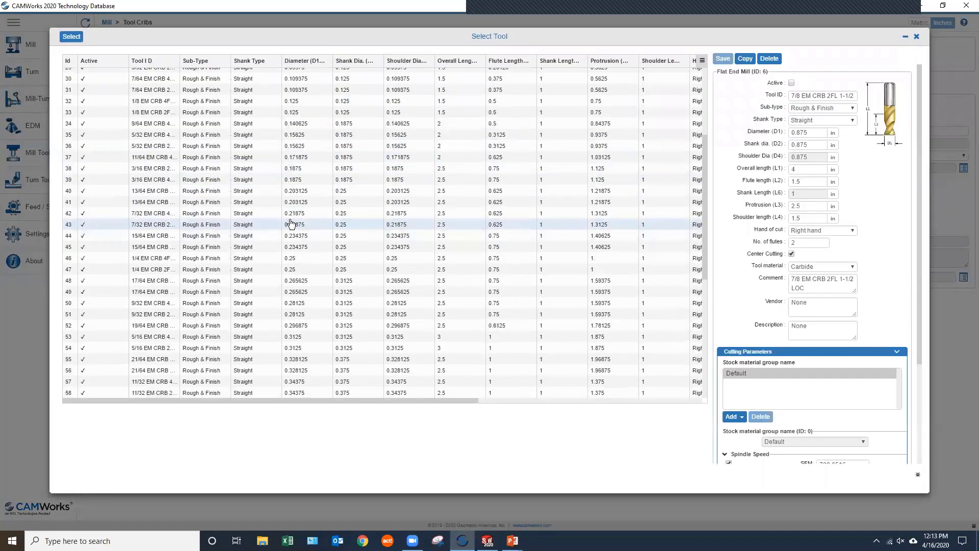
scroll(274, 248, "down", 2)
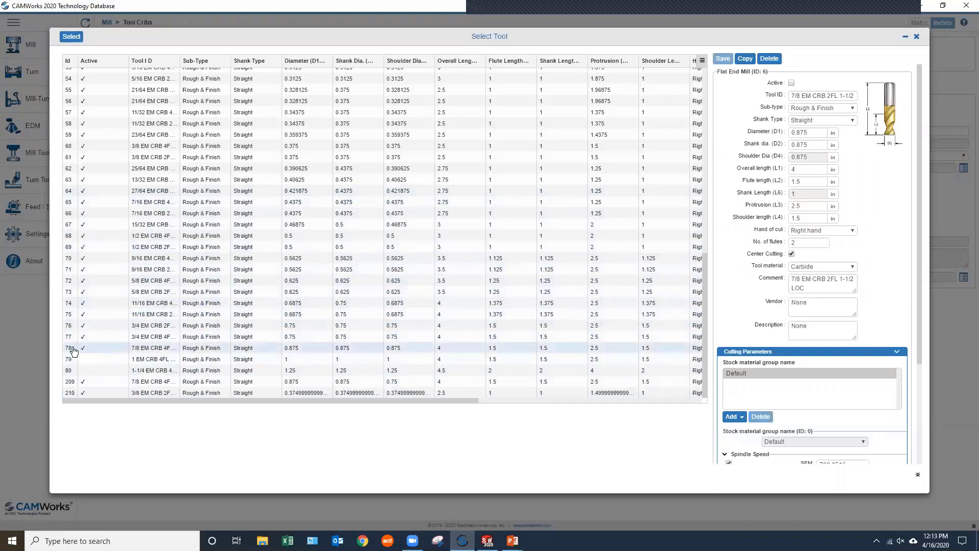
left_click(103, 351)
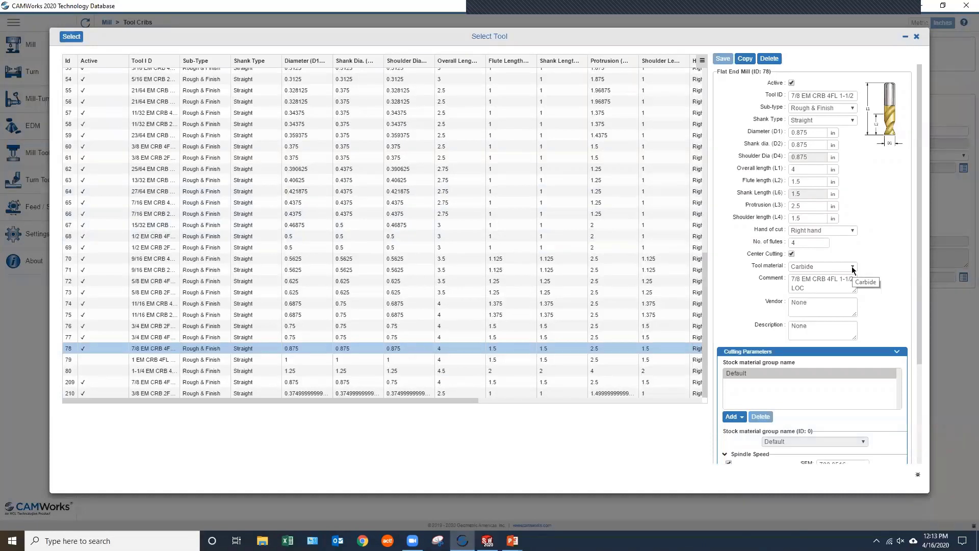
left_click(744, 59)
- Set the copied flat end mill's diameter to 1.125 in and its shank diameter to 1 in
double_click(816, 133)
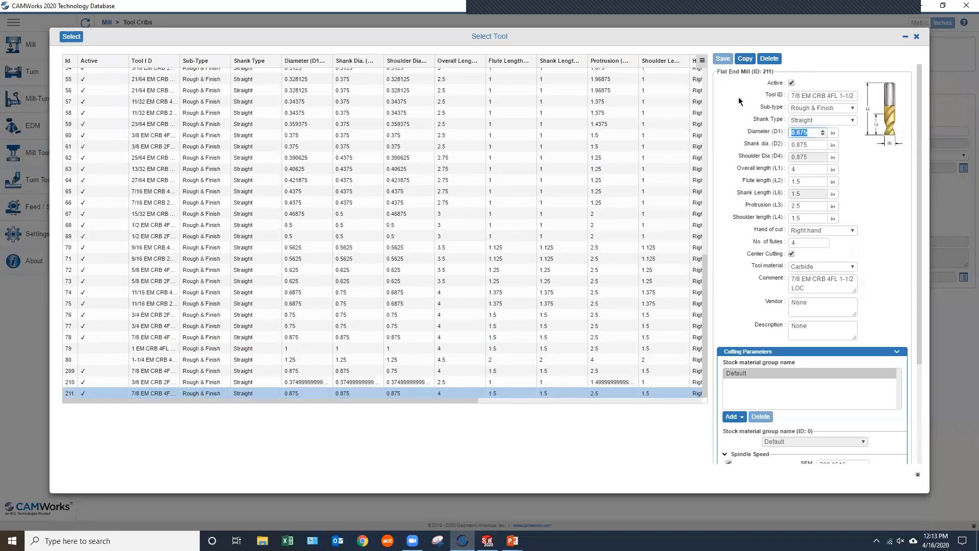
type("1.125")
key("Tab")
type("1")
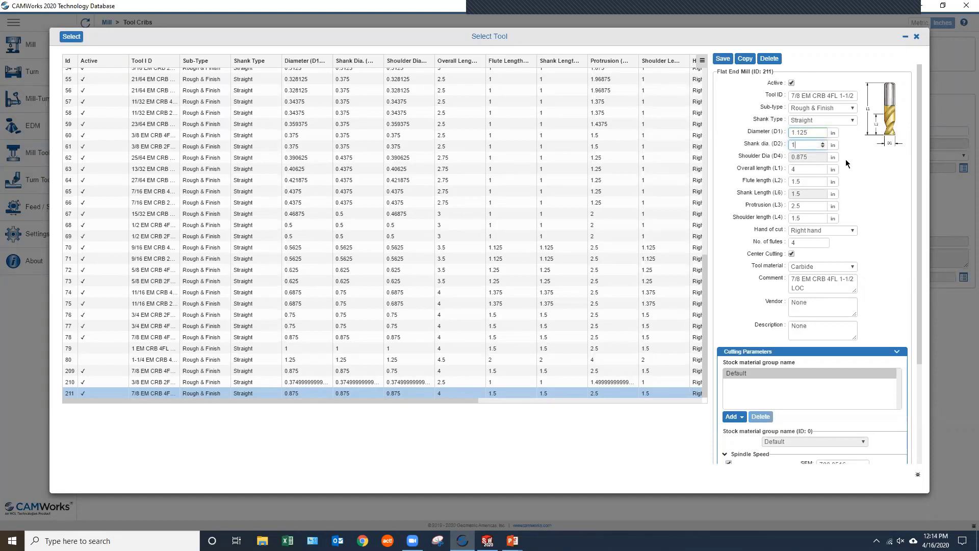
- Replace the size prefix with 1 1/8" in the copied end mill's tool ID and comment, and save the tool
double_click(801, 95)
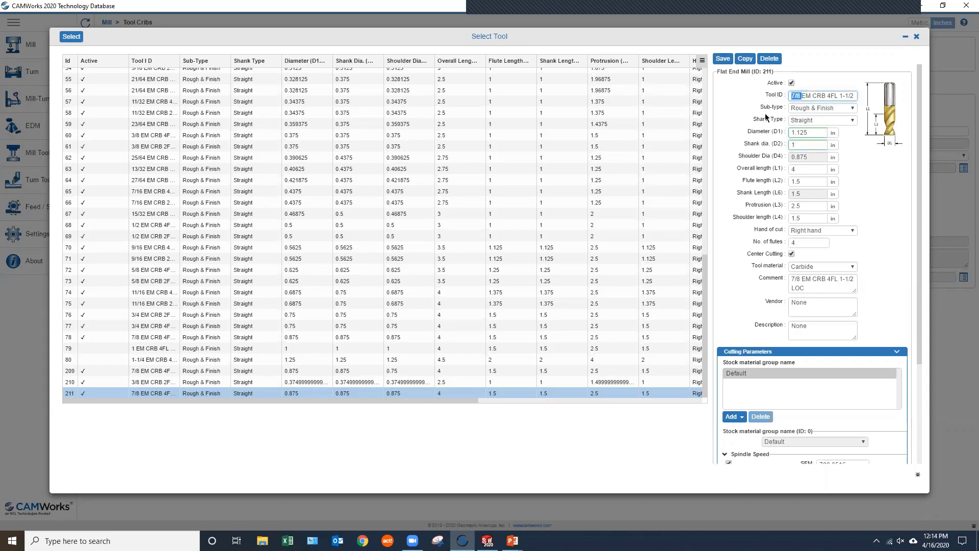
type("1")
type(".1")
type("/8")
type("\"")
left_click_drag(800, 279, 777, 275)
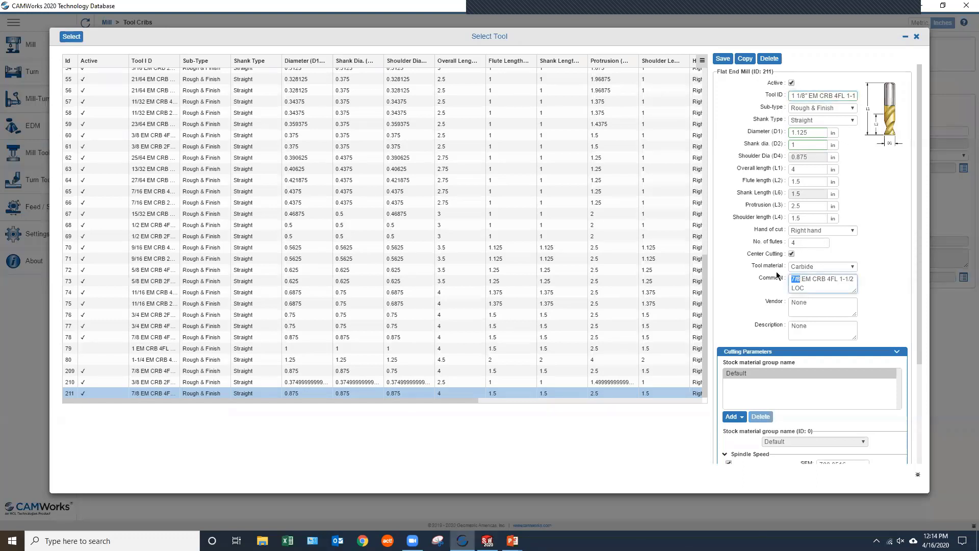
type("1 1/8\"")
left_click(722, 58)
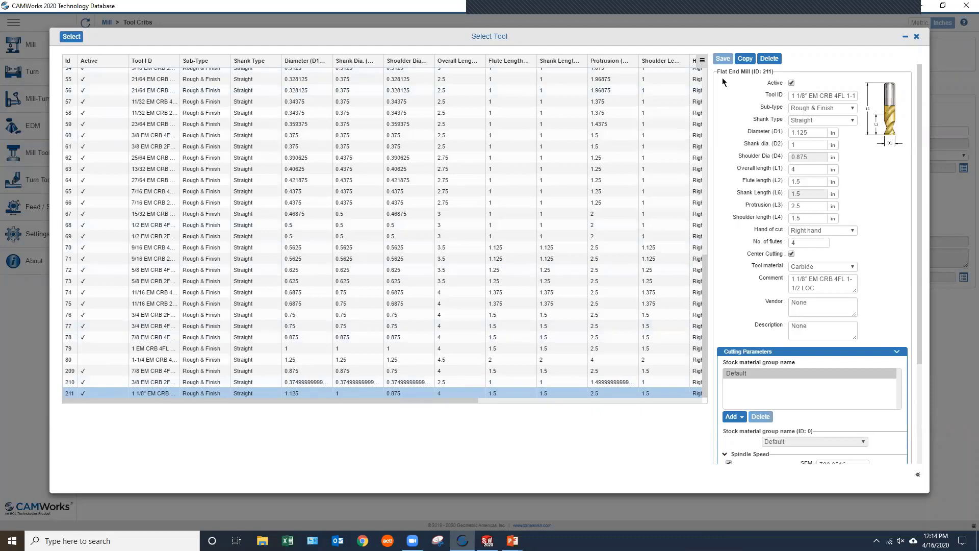
- Add the 1 1/8" end mill to station 2 of the Hurco crib with holder C40-10EM3 and save the entry
left_click(71, 36)
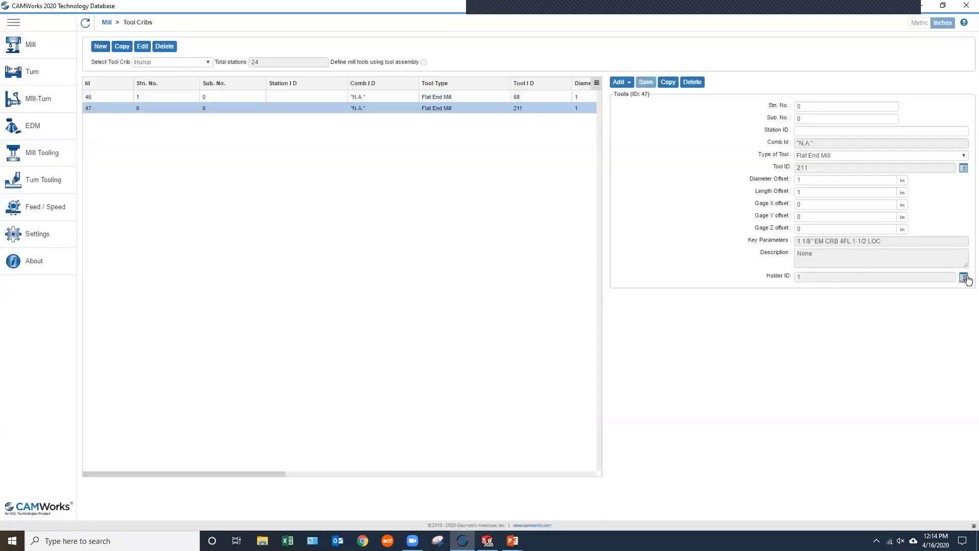
left_click(963, 277)
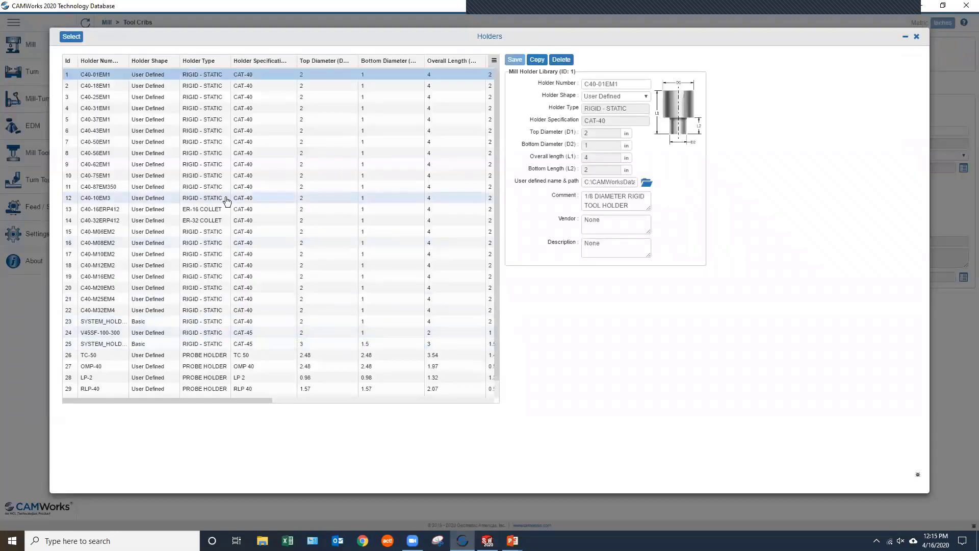
left_click(103, 201)
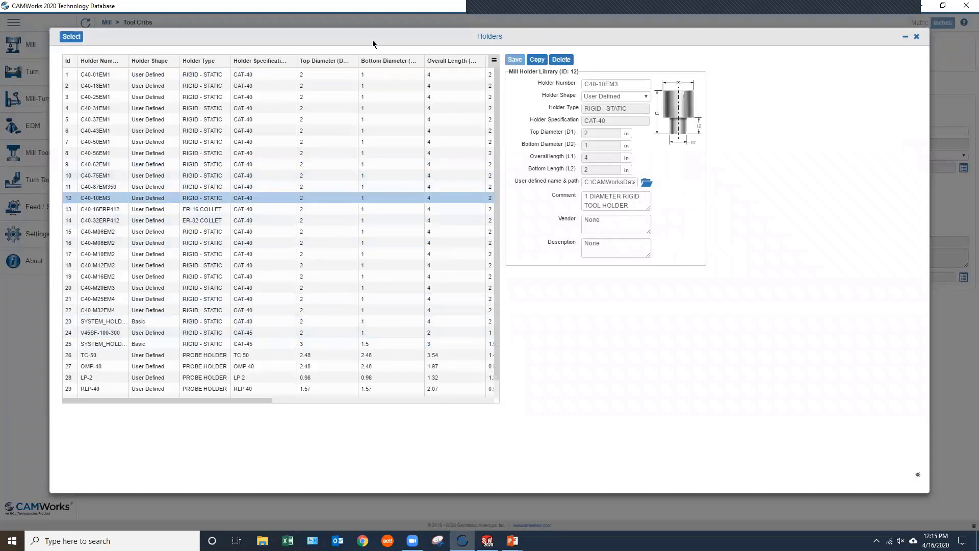
left_click(71, 36)
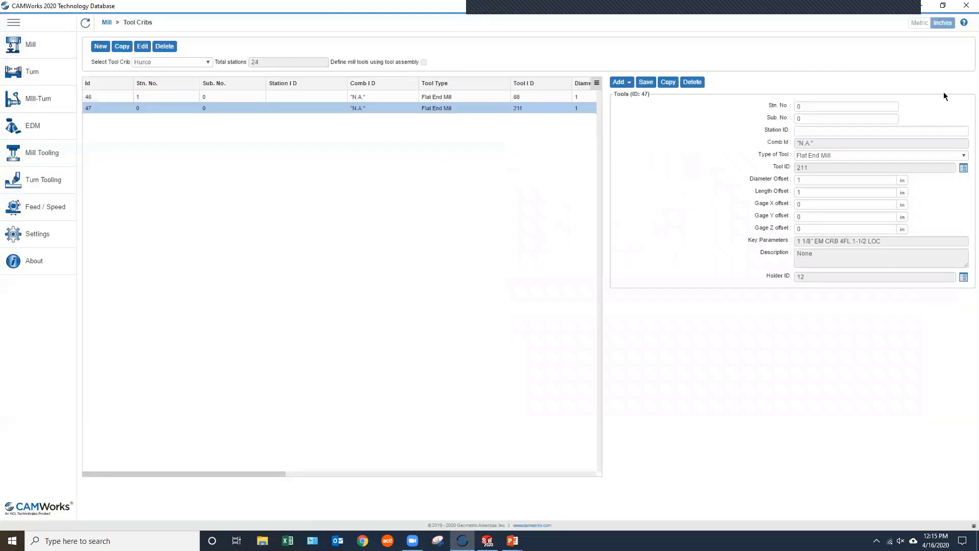
left_click(775, 104)
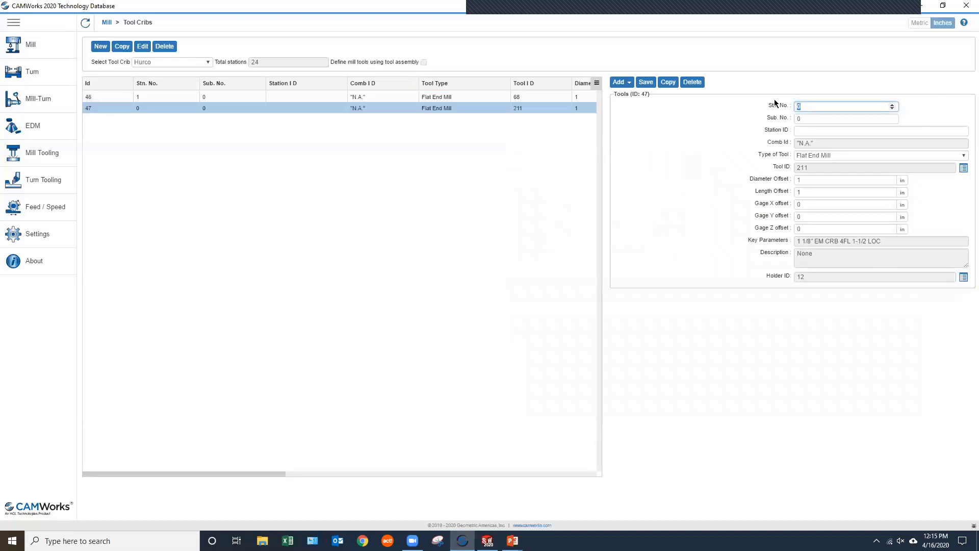
type("2")
left_click(646, 82)
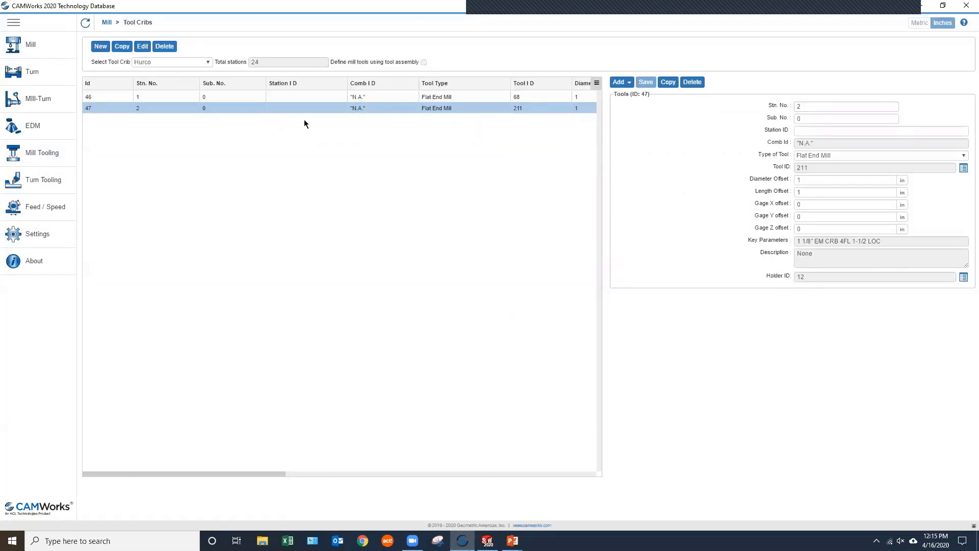
- Make a copy of the Tool Crib 2 (Inch) tool crib
left_click(207, 62)
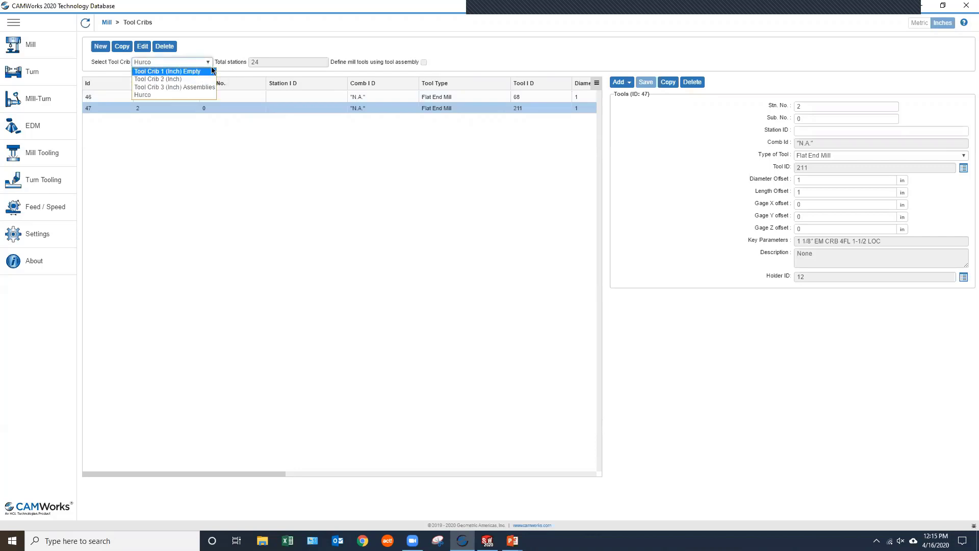
left_click(178, 80)
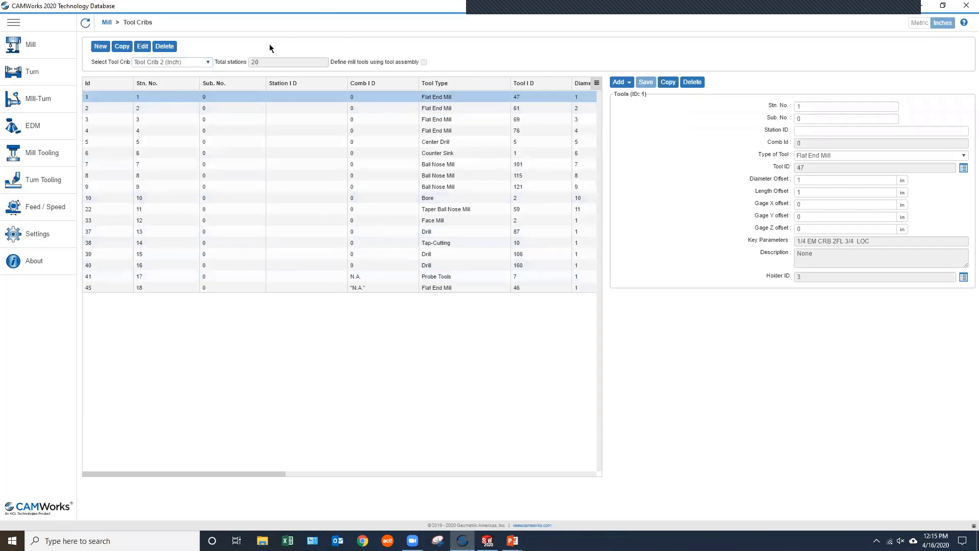
left_click(121, 47)
left_click(207, 62)
left_click(237, 50)
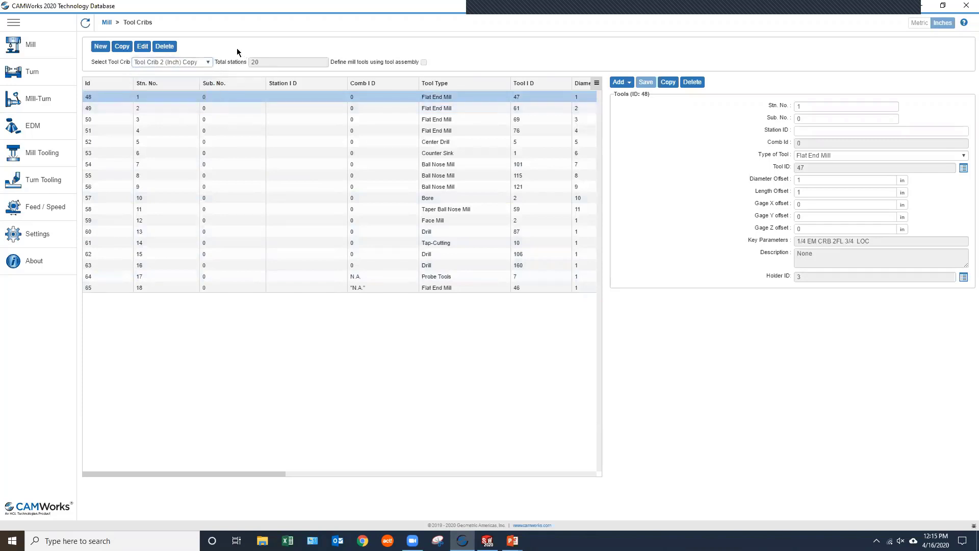
- Rename the copied tool crib with the owner's first name followed by CNC, and set its total stations to 24
left_click(142, 46)
left_click_drag(208, 84, 147, 83)
key("BackSpace")
key("BackSpace")
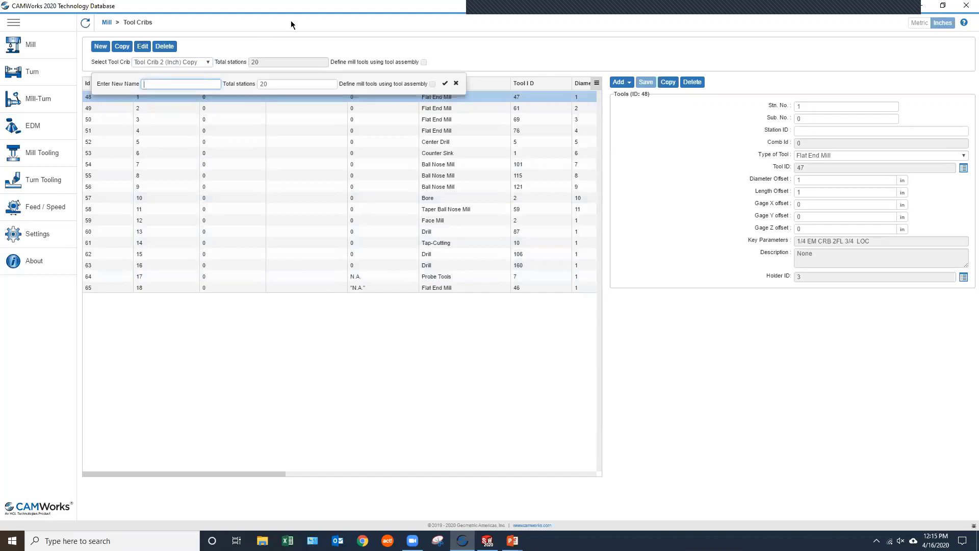
type("Larry's Ma")
key("BackSpace")
key("BackSpace")
type("CNC")
double_click(277, 84)
type("24")
left_click(443, 84)
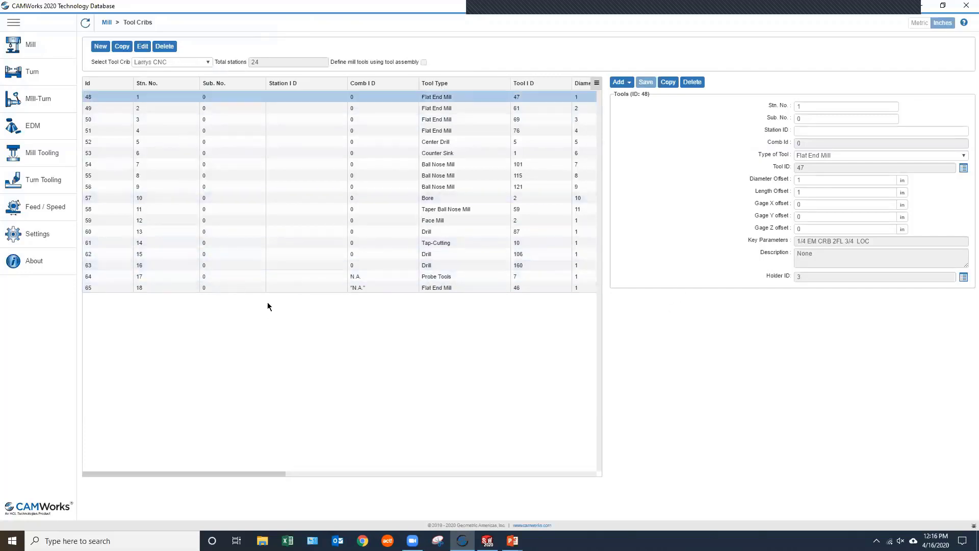
left_click(816, 109)
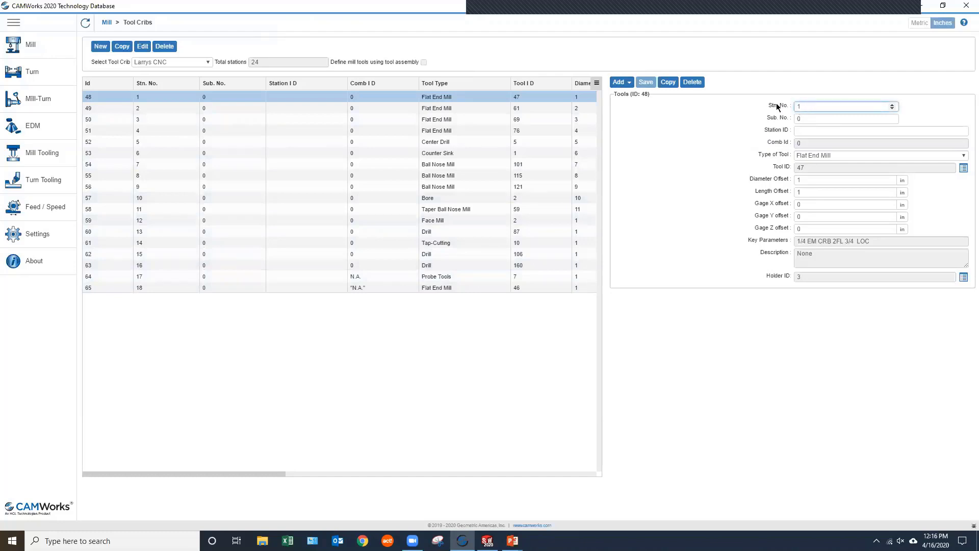
left_click(208, 63)
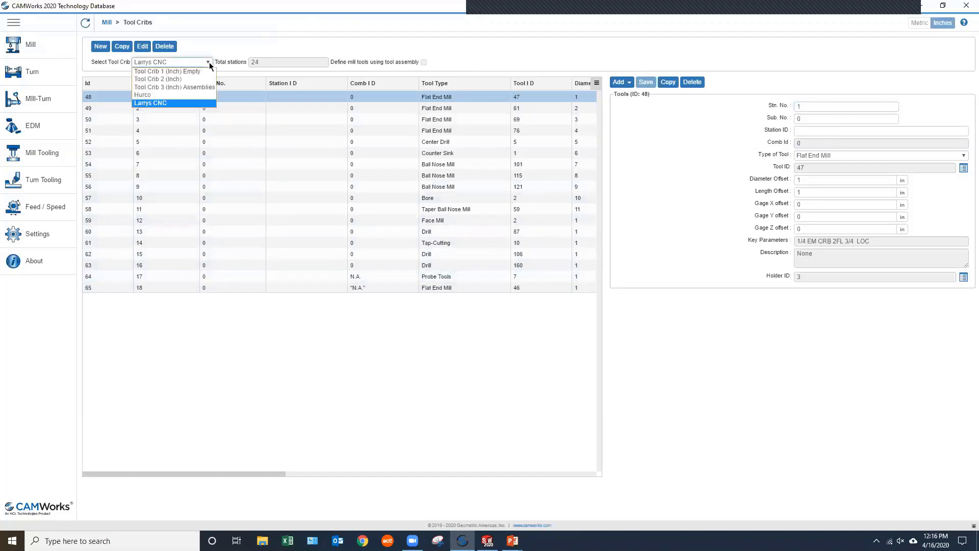
left_click(194, 95)
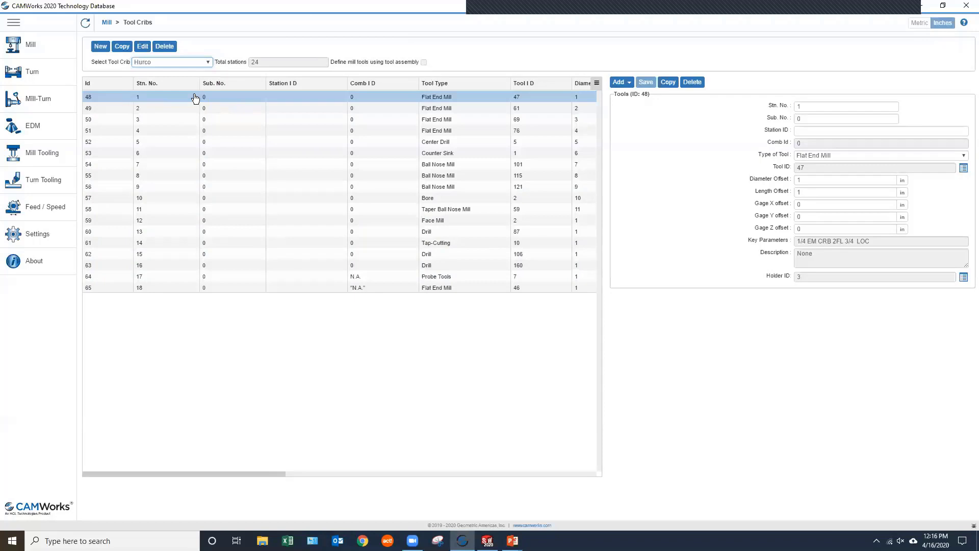
left_click(164, 47)
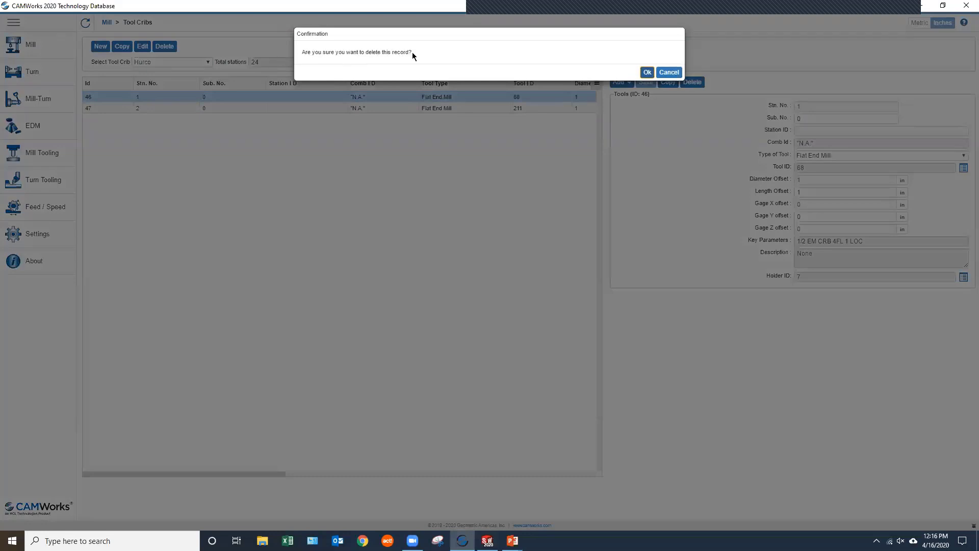
left_click(669, 73)
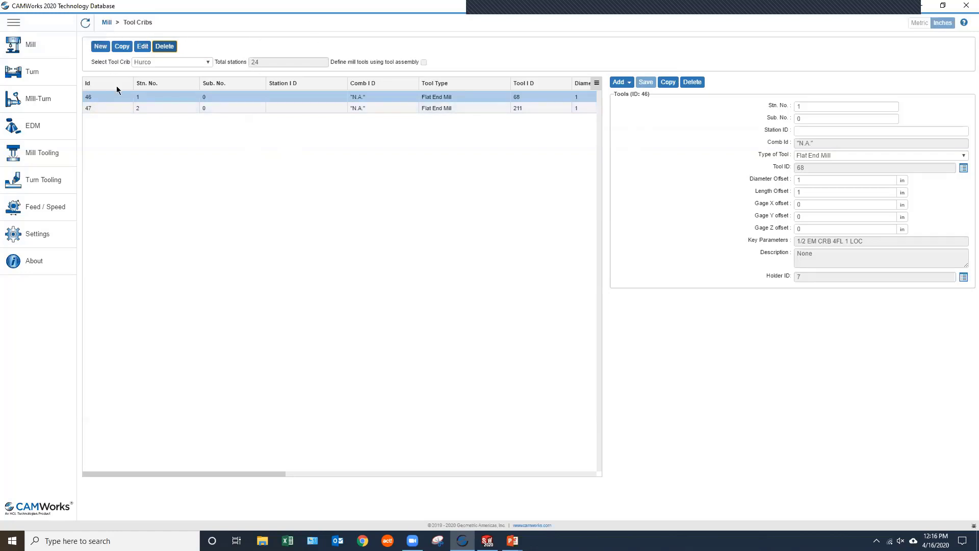
- Return to the Mill overview of machines, strategies and tool cribs
left_click(31, 48)
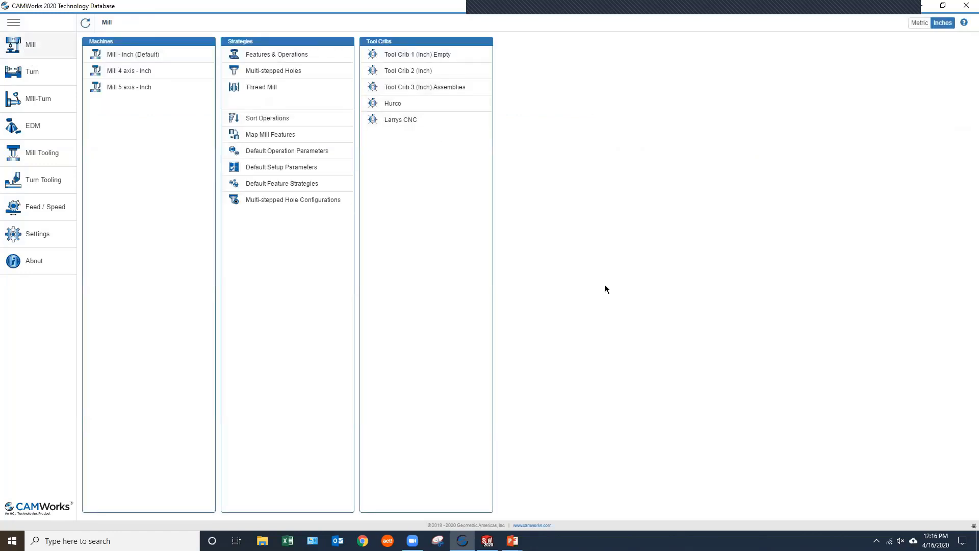
key("alt+Tab")
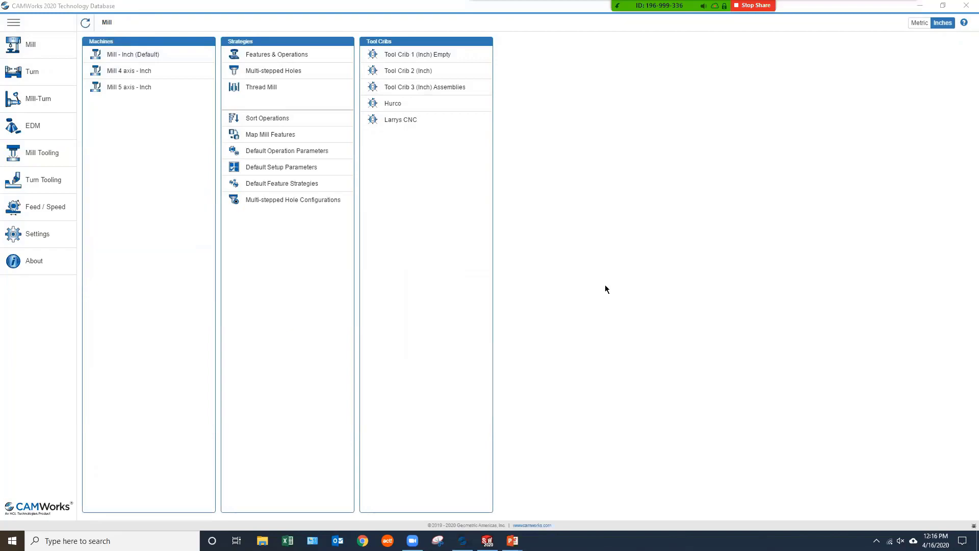
key("alt+Tab")
key("Tab")
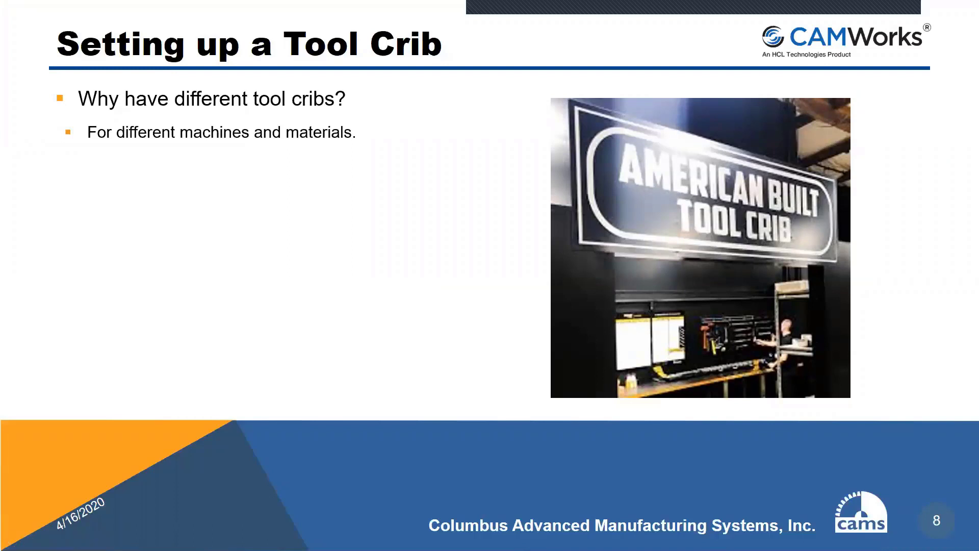
key("Right")
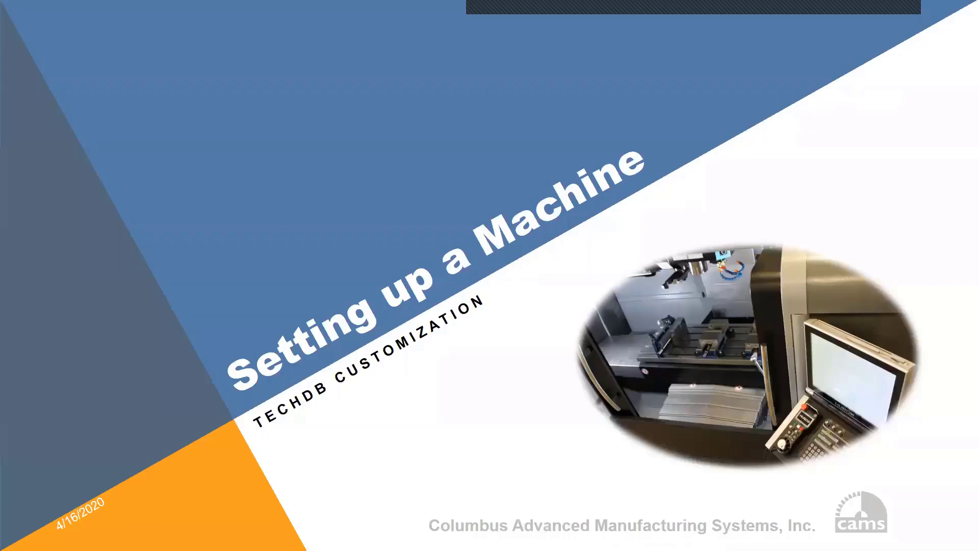
key("Right")
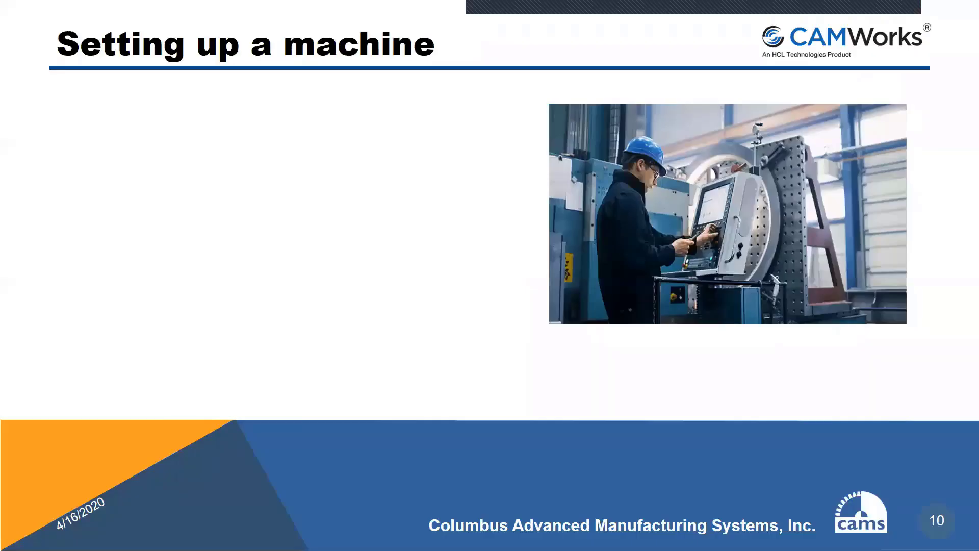
key("Right")
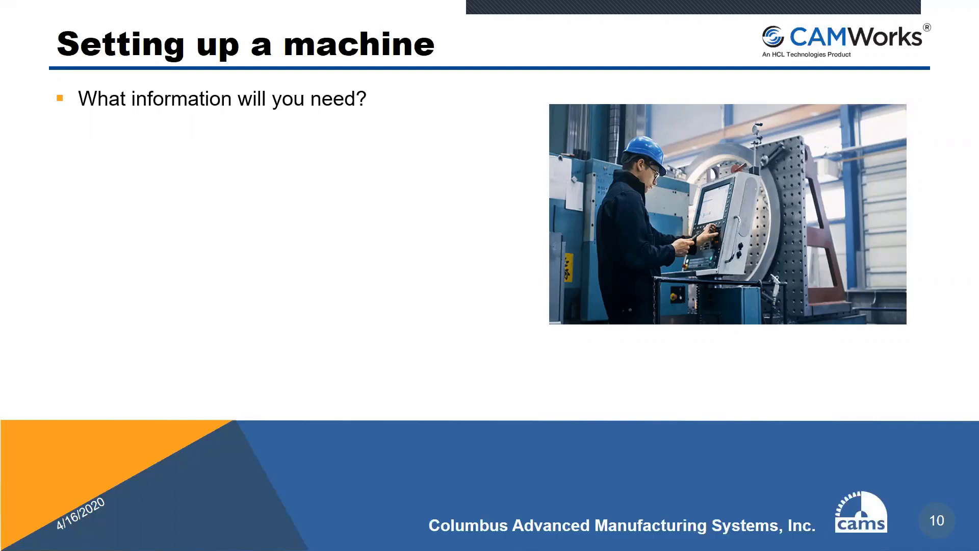
key("Right")
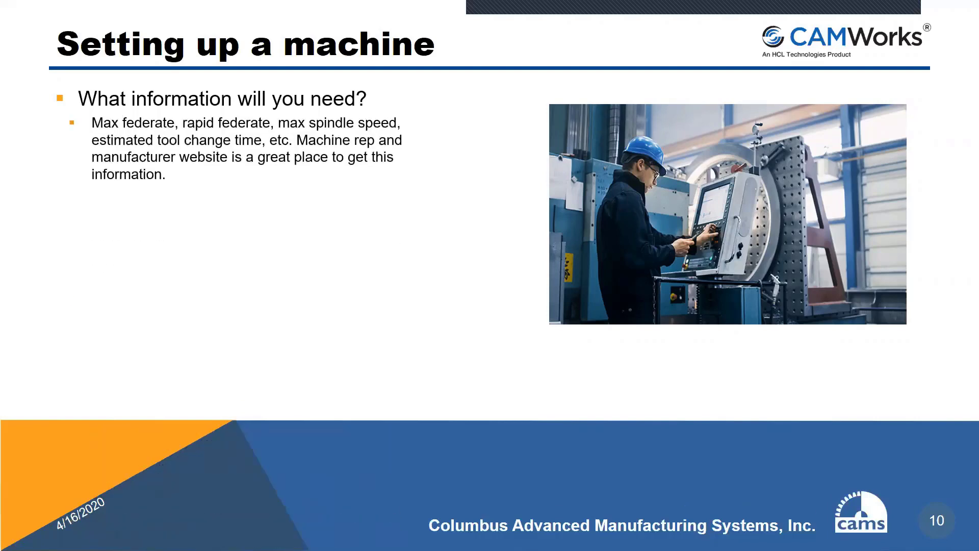
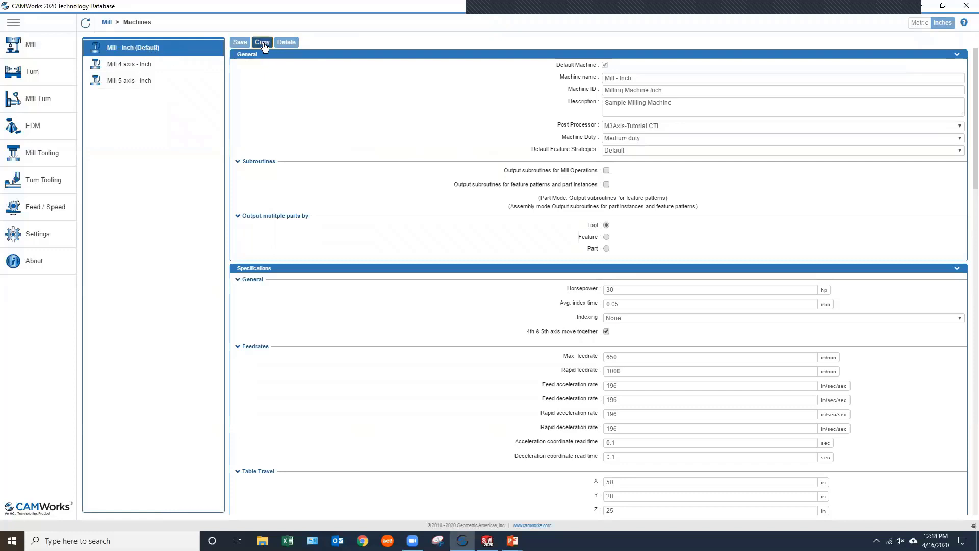
- Copy the Mill - Inch (Default) machine, name the copy Hurco and set its machine ID to Hurco CNC Mill
left_click(263, 44)
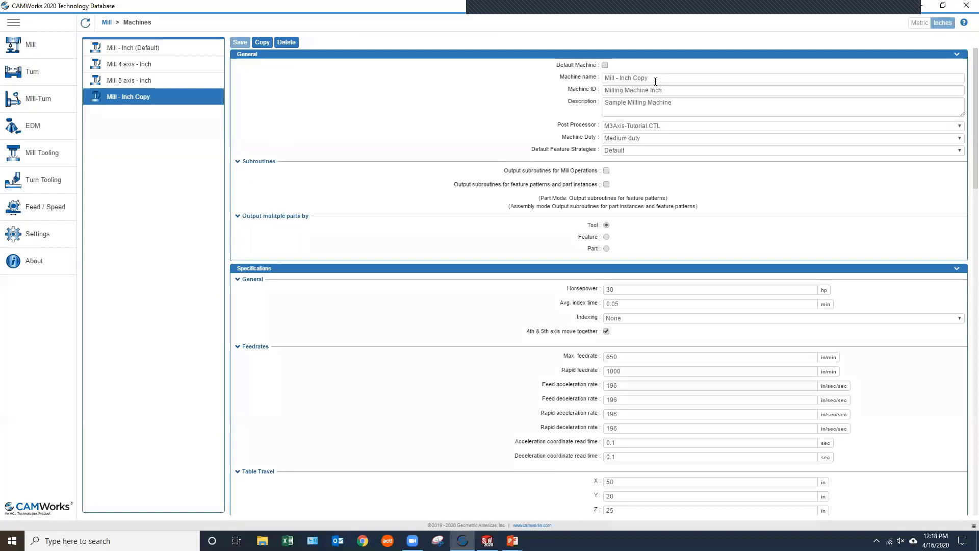
left_click_drag(655, 82, 549, 84)
type("H")
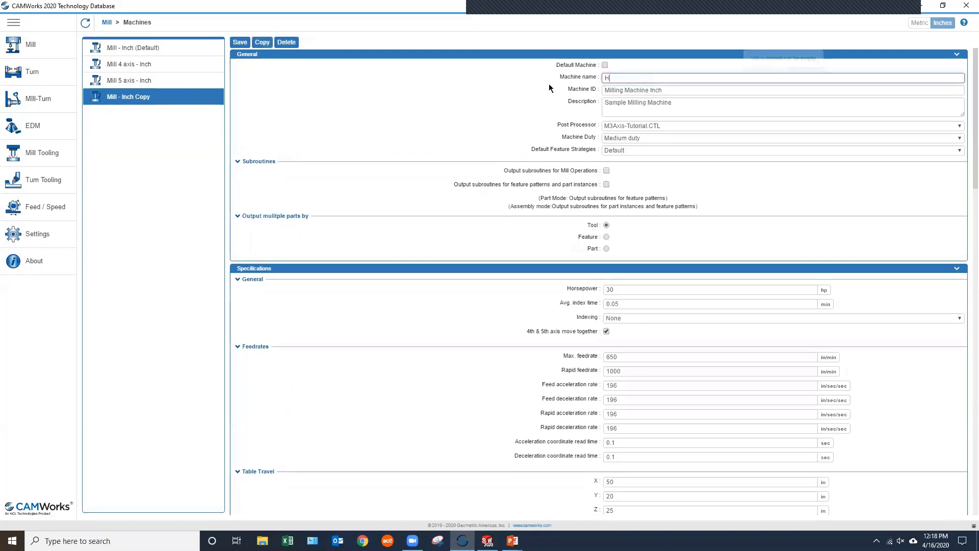
type("urco")
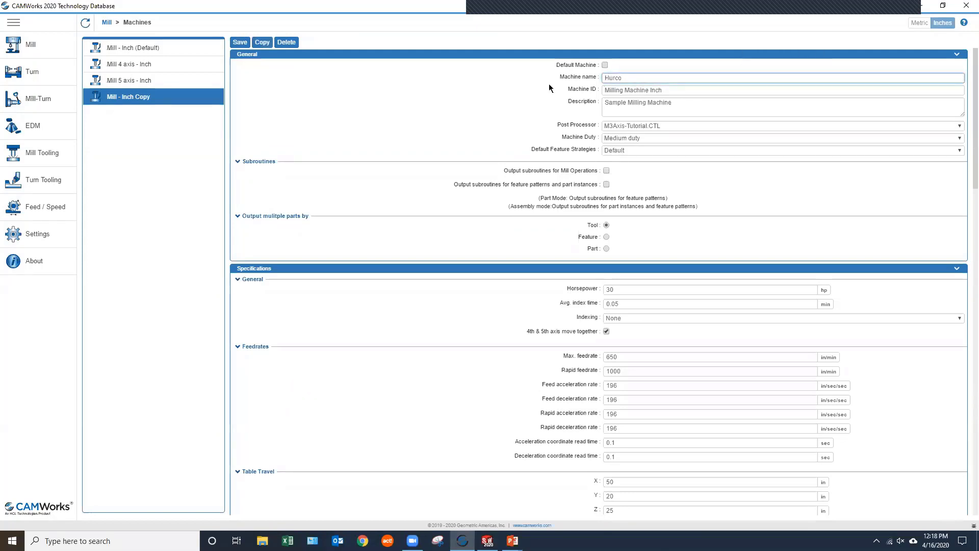
key("Tab")
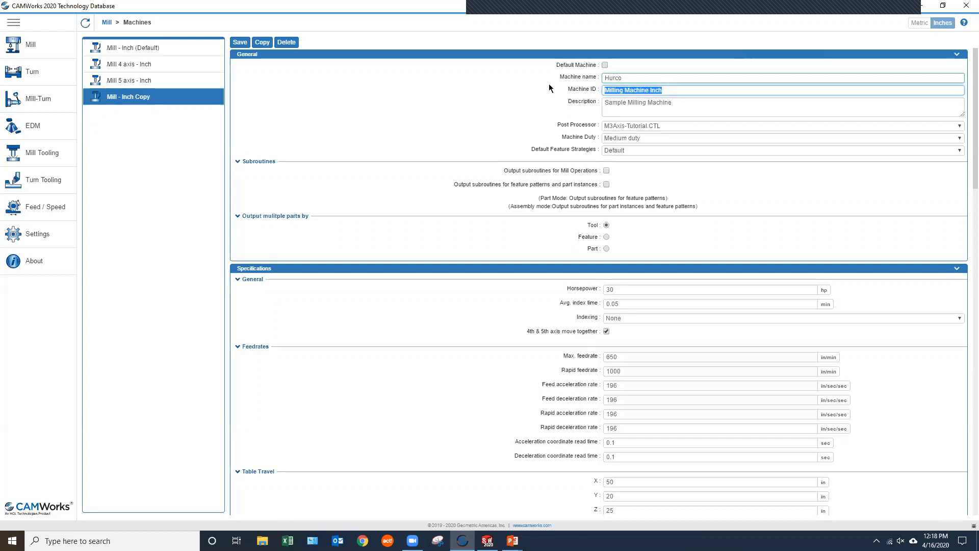
type("Hurco CNC Mill")
- Replace the Hurco machine's description with 3 axis
key("Tab")
key("BackSpace")
key("BackSpace")
key("BackSpace")
key("BackSpace")
key("BackSpace")
key("BackSpace")
key("BackSpace")
key("BackSpace")
key("BackSpace")
key("BackSpace")
key("BackSpace")
key("BackSpace")
key("BackSpace")
key("BackSpace")
key("BackSpace")
key("BackSpace")
key("BackSpace")
key("BackSpace")
key("BackSpace")
key("BackSpace")
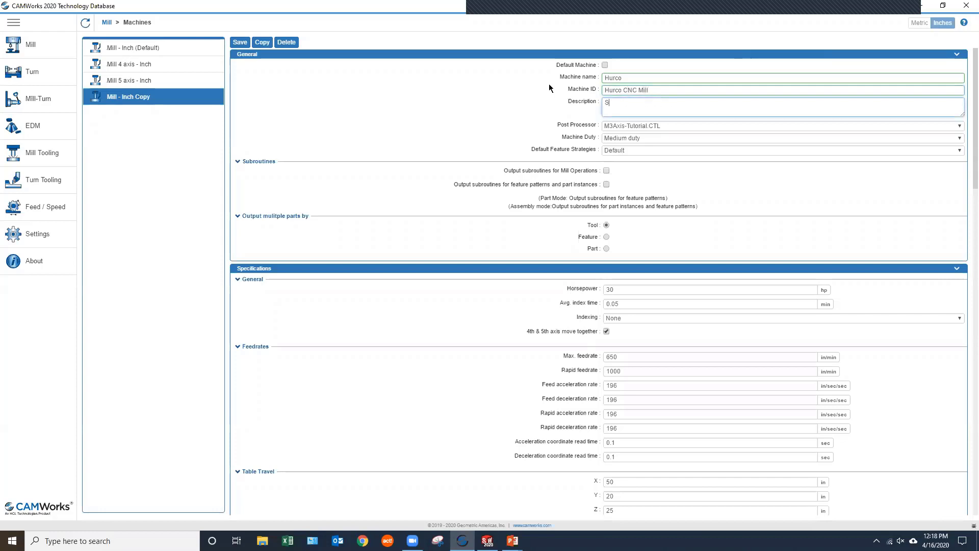
type("3 axis")
- Assign the HURCO_WINMAXISNC_5XTT_1B.CTL post processor to the Hurco machine and check the available machine duty options
left_click(693, 126)
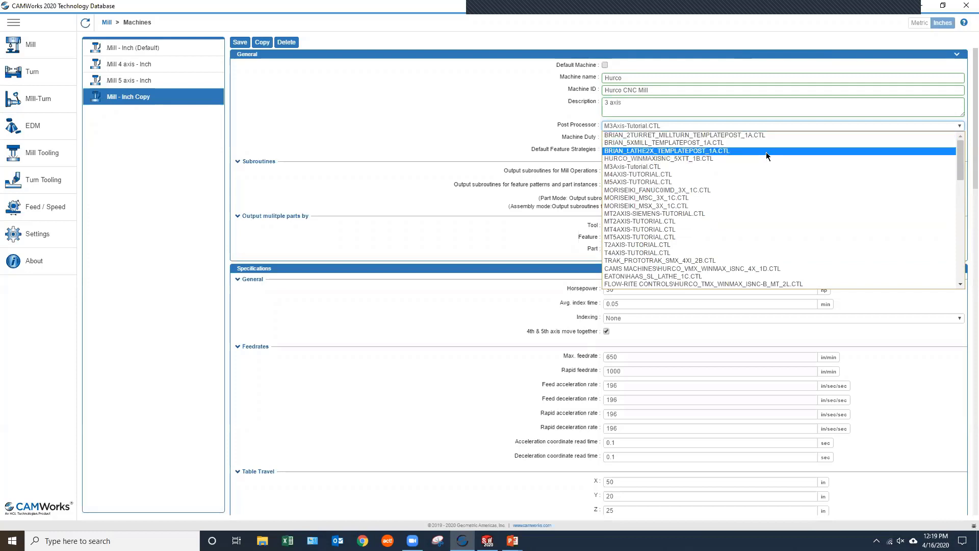
left_click(645, 158)
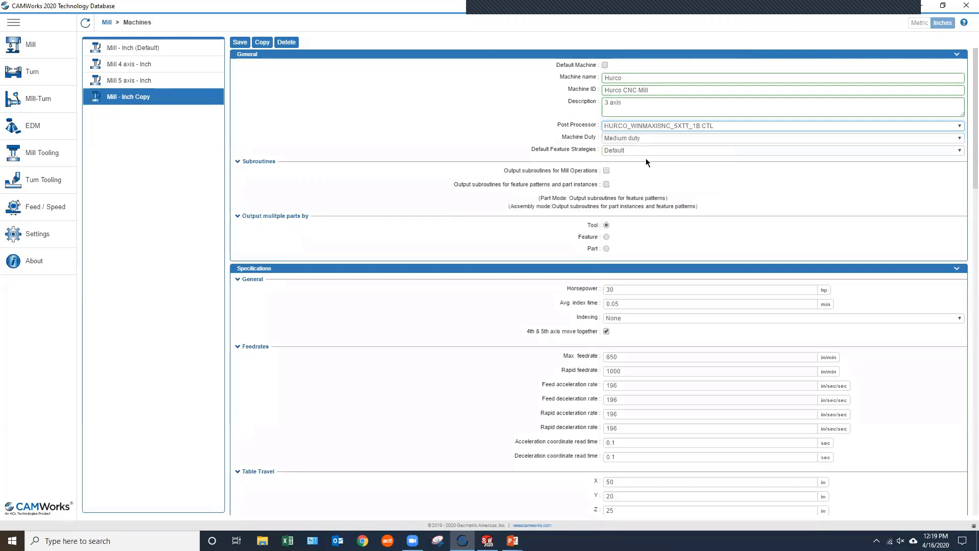
left_click(621, 140)
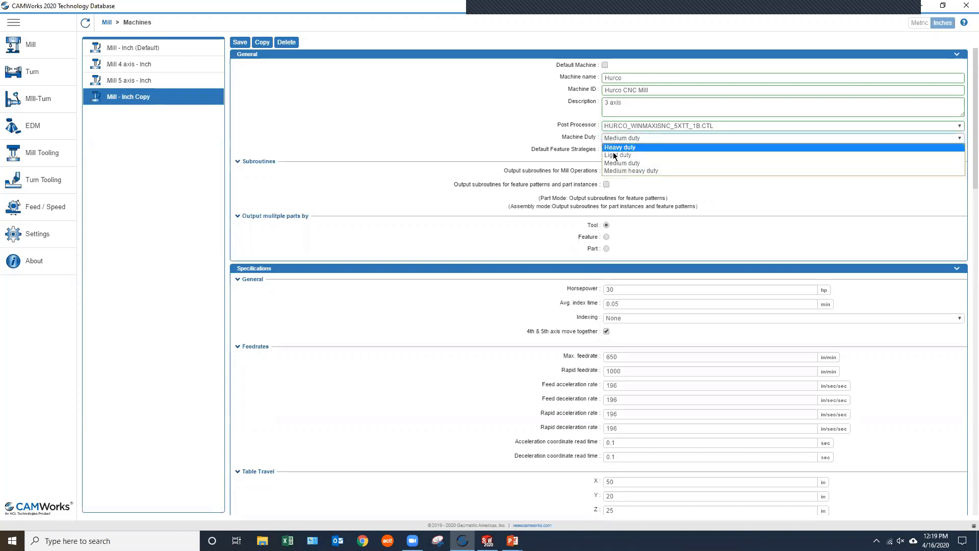
left_click(529, 135)
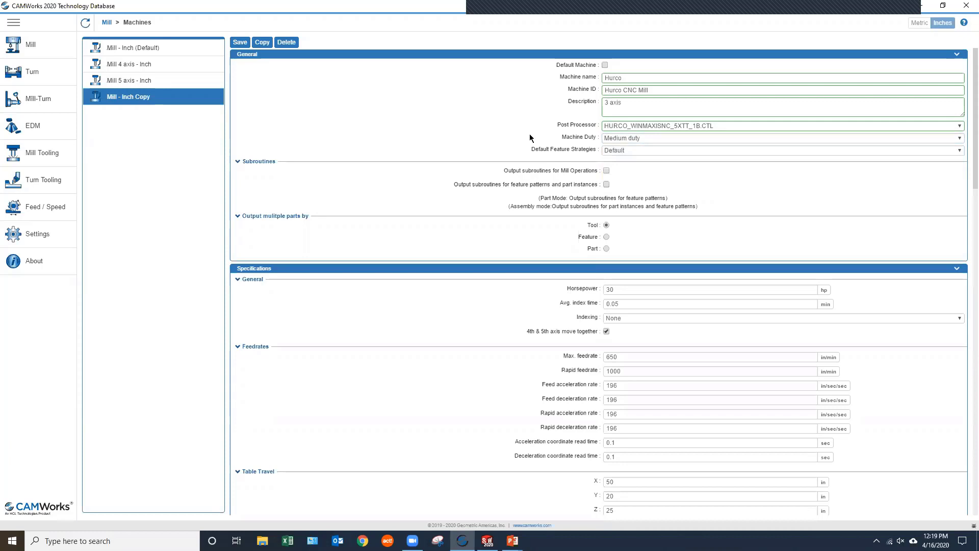
- Examine the machine's specifications, including average index time, indexing options, maximum and rapid feedrates, and X, Y and Z table travel
scroll(488, 179, "down", 3)
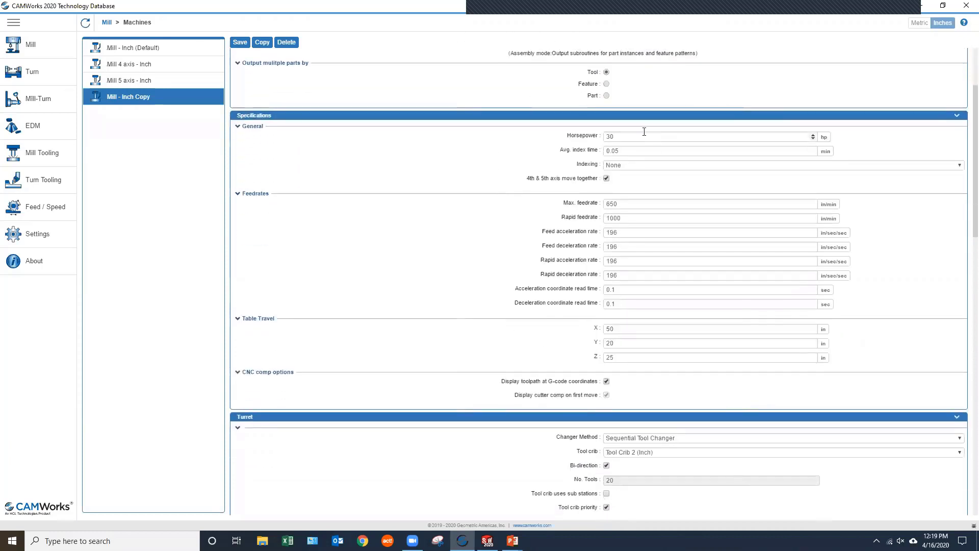
left_click(622, 152)
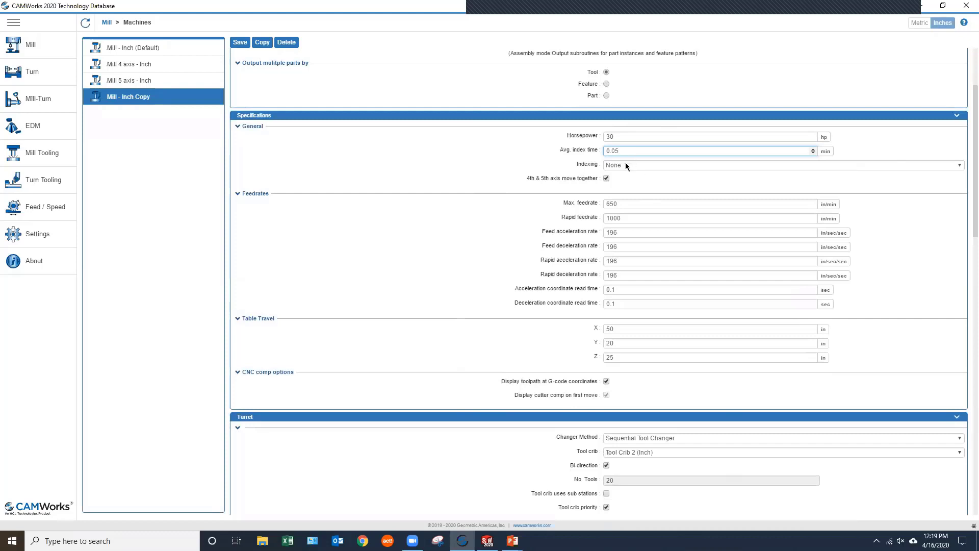
left_click(917, 164)
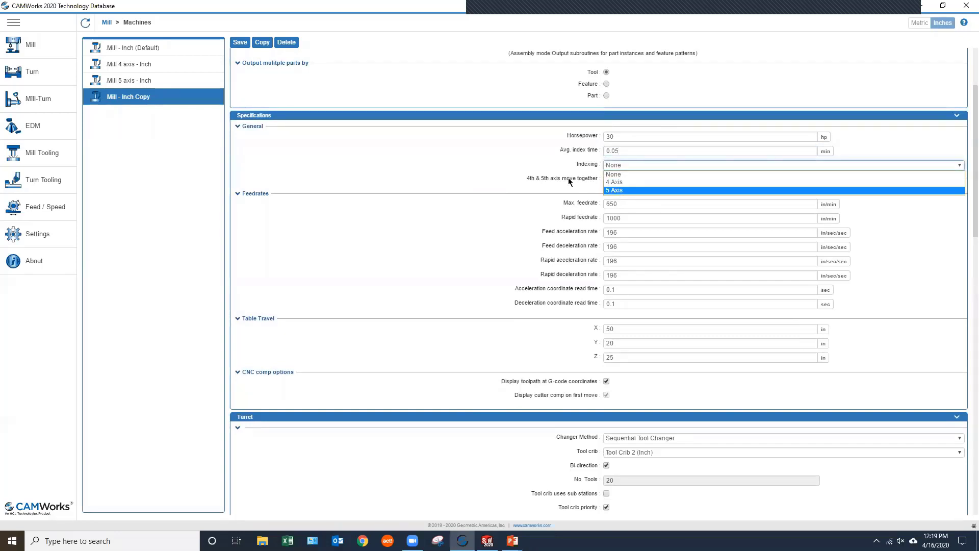
left_click(530, 164)
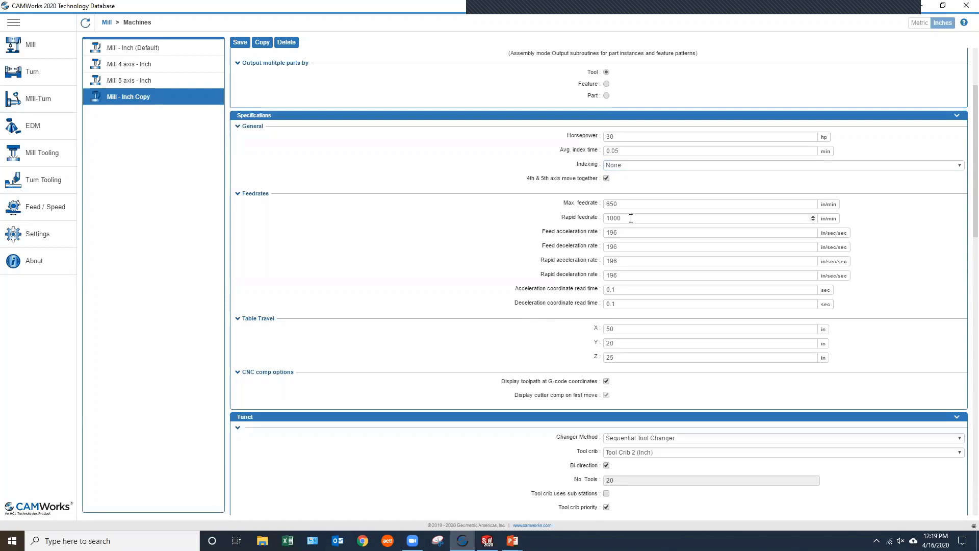
left_click(622, 204)
scroll(505, 212, "down", 2)
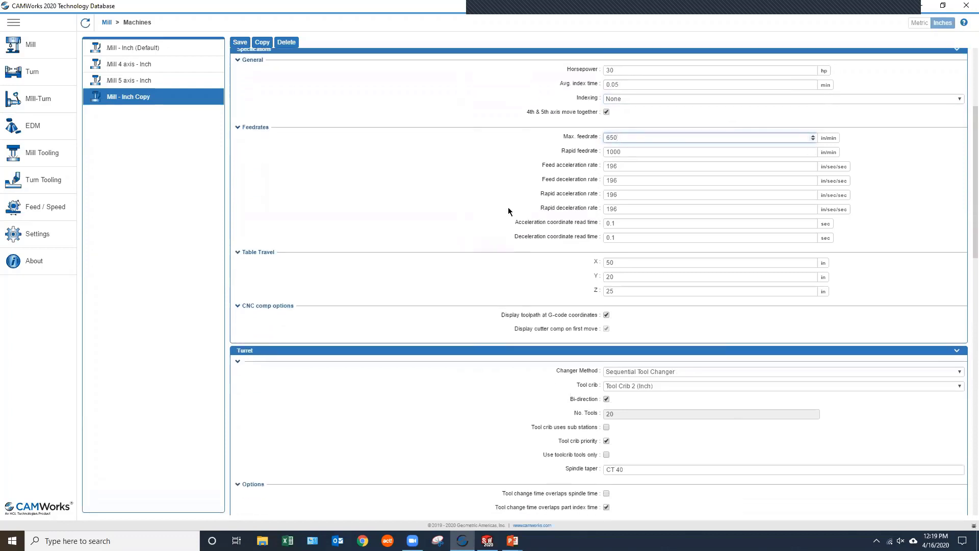
scroll(491, 134, "up", 1)
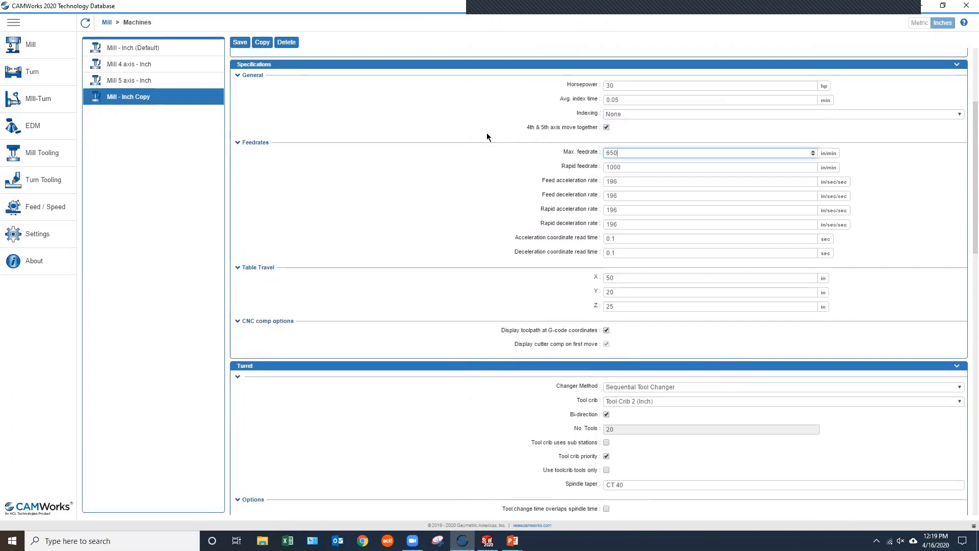
left_click(644, 167)
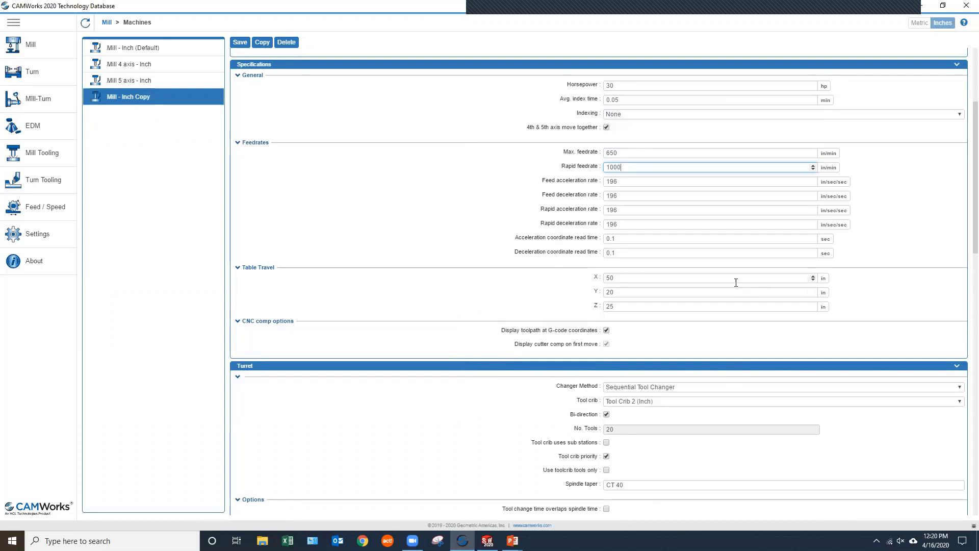
left_click(629, 277)
left_click(630, 292)
left_click(632, 306)
left_click(625, 278)
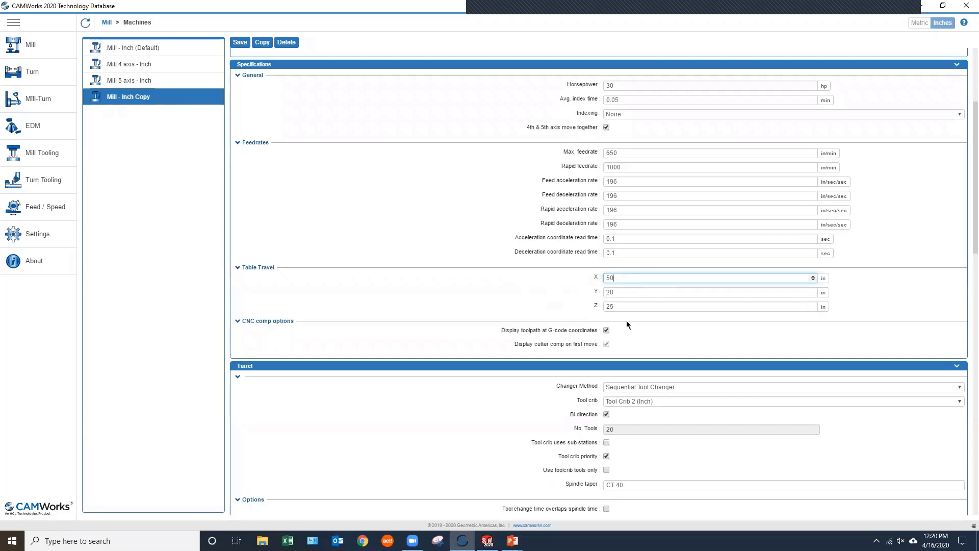
- Assign the Hurco tool crib to the machine's turret
scroll(510, 280, "down", 3)
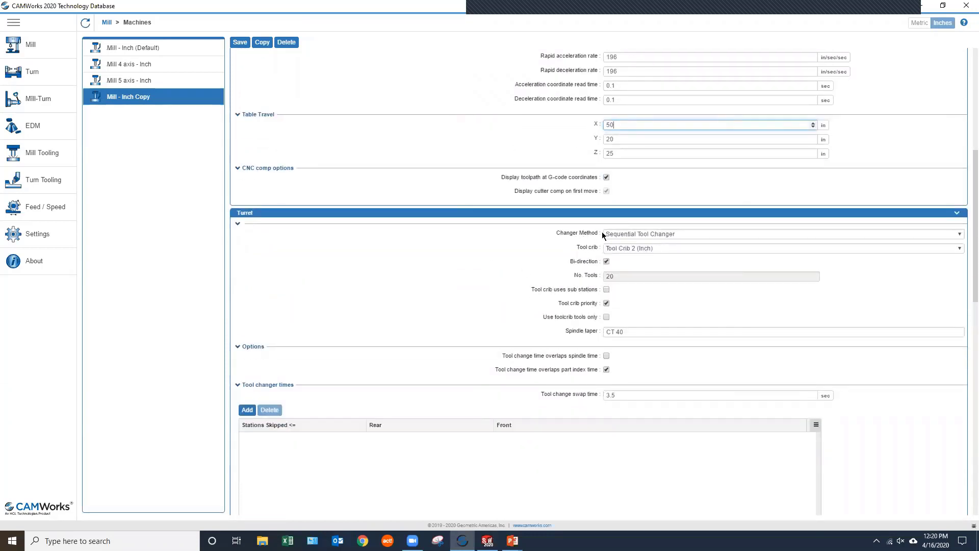
left_click(648, 234)
left_click(493, 261)
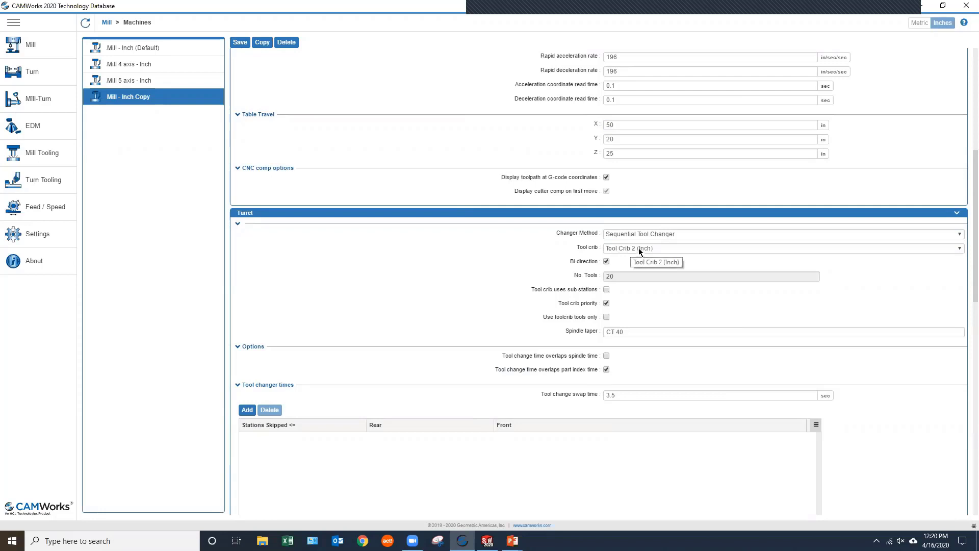
left_click(652, 247)
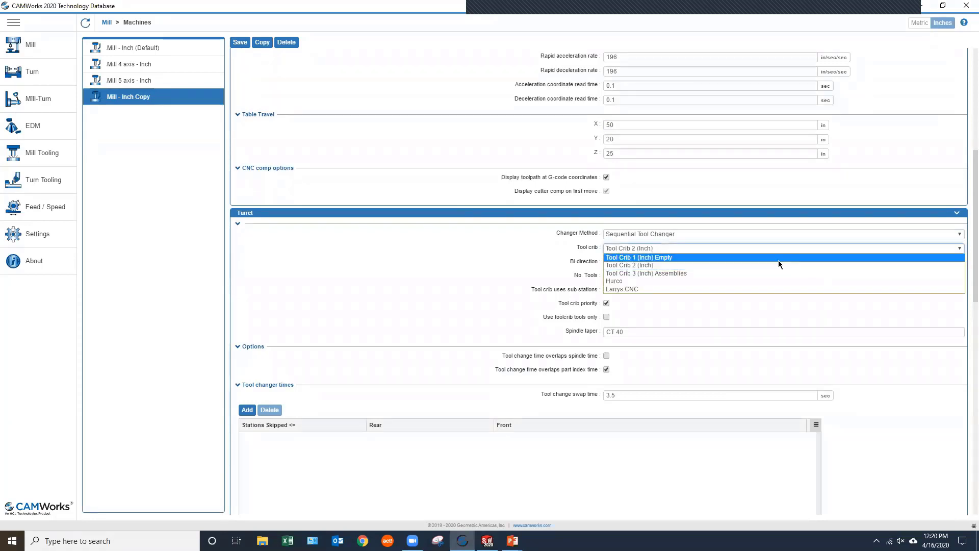
left_click(620, 280)
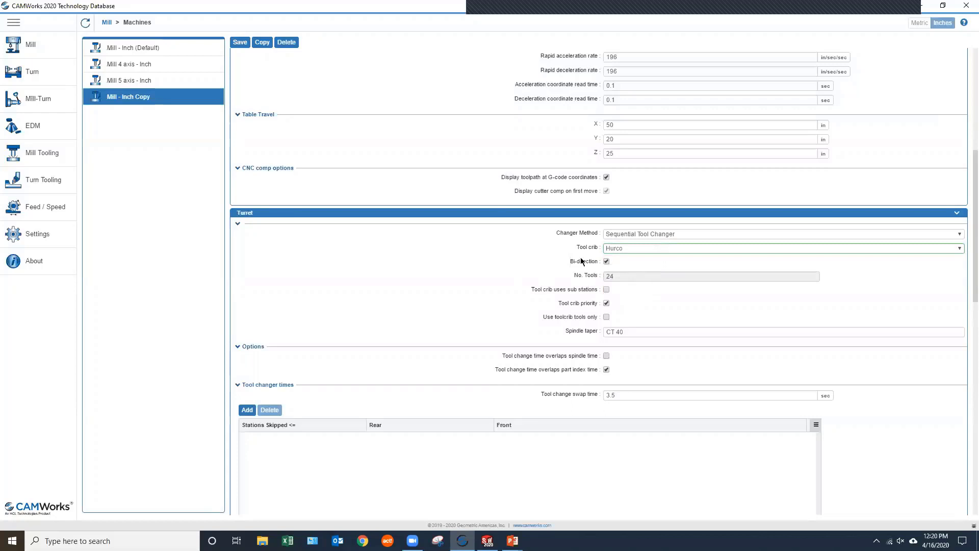
left_click(614, 278)
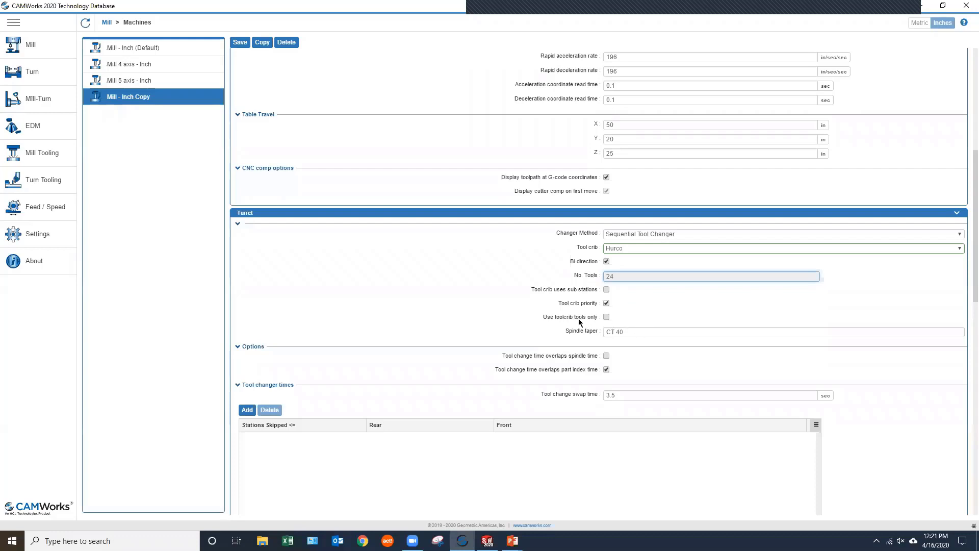
- Try limiting the turret to tool crib tools only, and switch that option off again
left_click(606, 317)
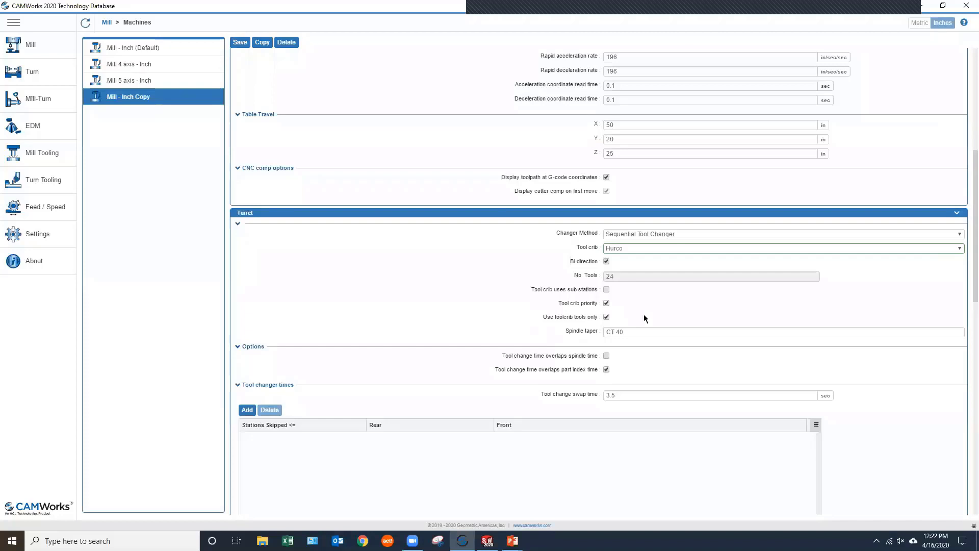
left_click(607, 317)
left_click(645, 331)
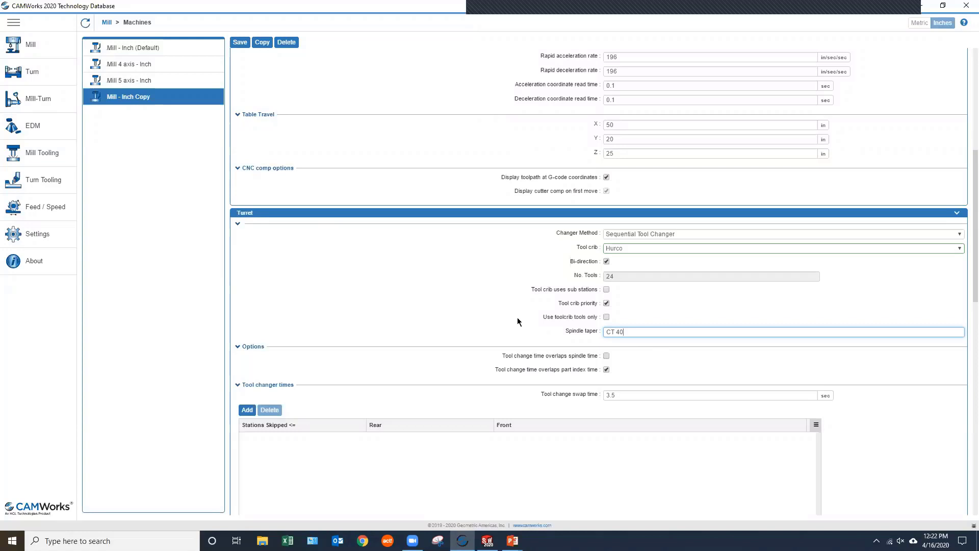
- Review the turret's tool change swap time and the spindle's maximum RPM
scroll(476, 311, "down", 3)
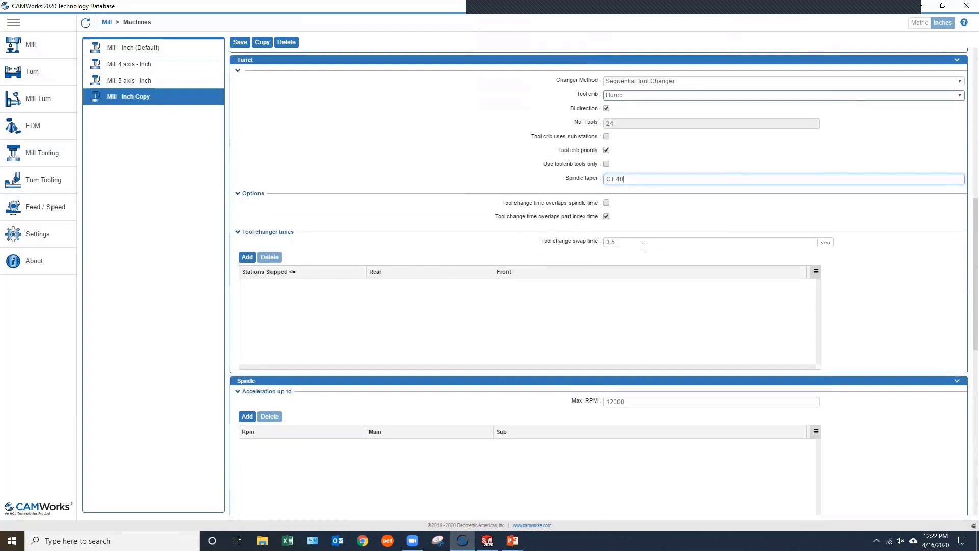
left_click(567, 243)
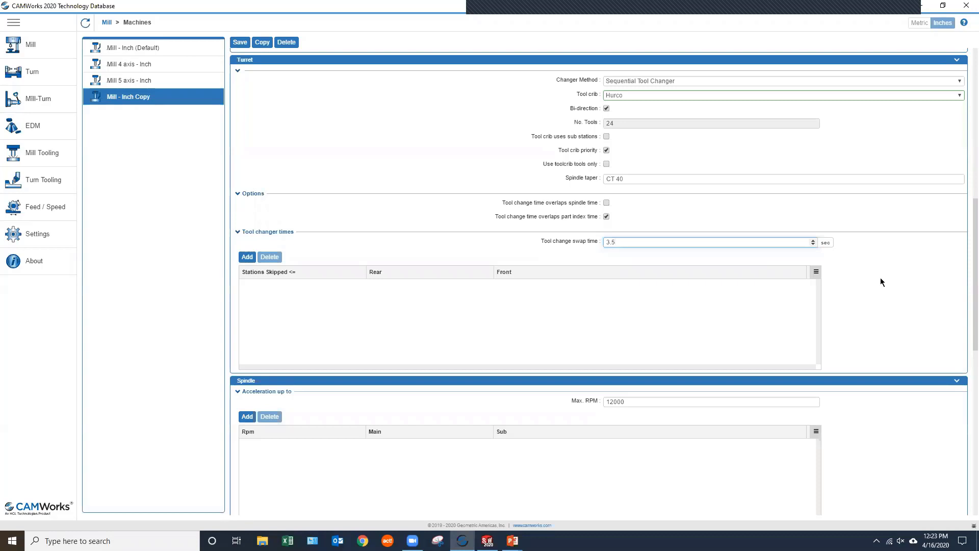
scroll(885, 301, "down", 3)
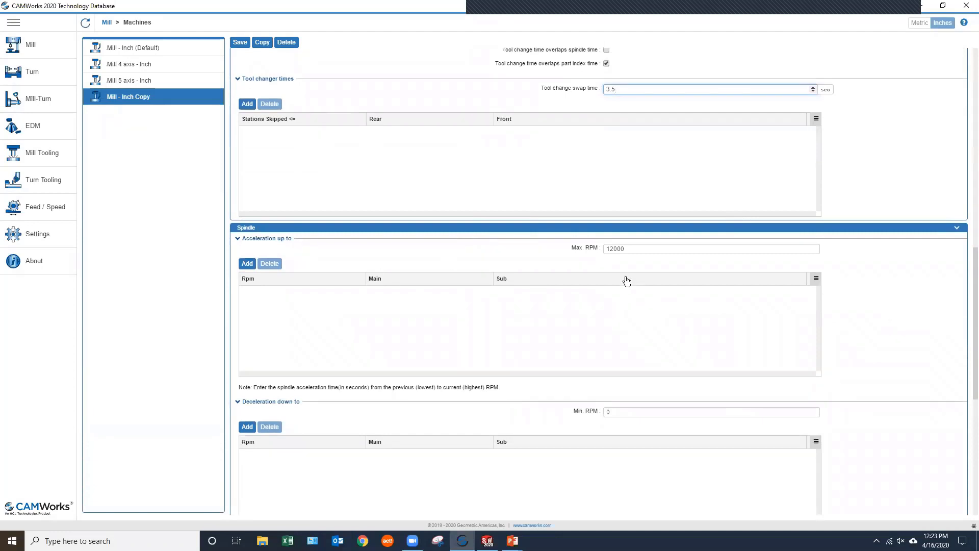
left_click(637, 248)
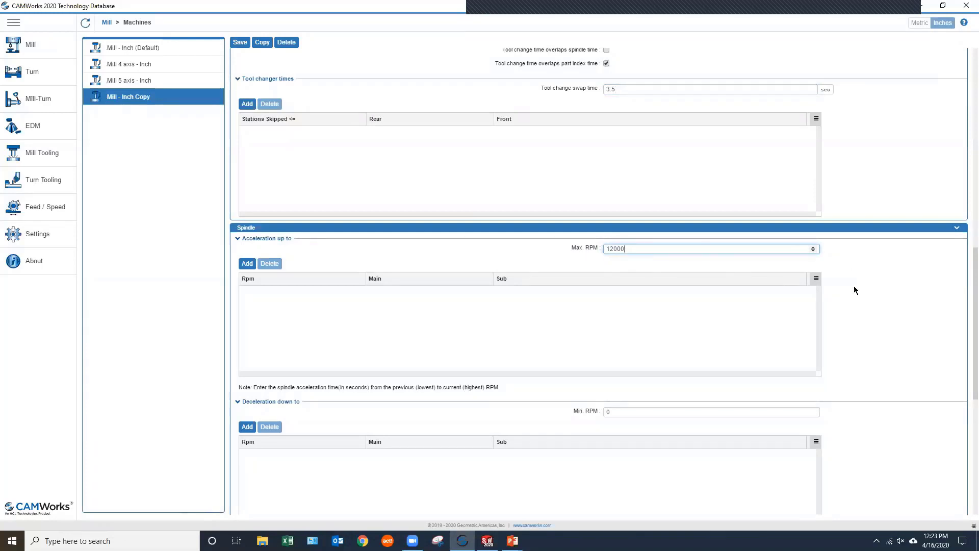
- Set the machine's indexing to 5 Axis in the Setup section and check the global rotary retract value
scroll(881, 336, "down", 3)
scroll(883, 338, "down", 3)
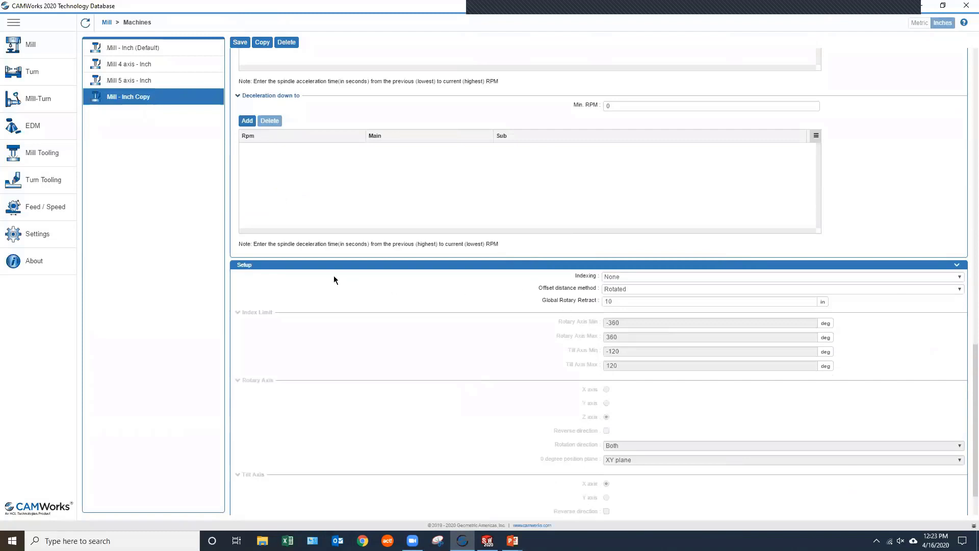
scroll(541, 307, "down", 1)
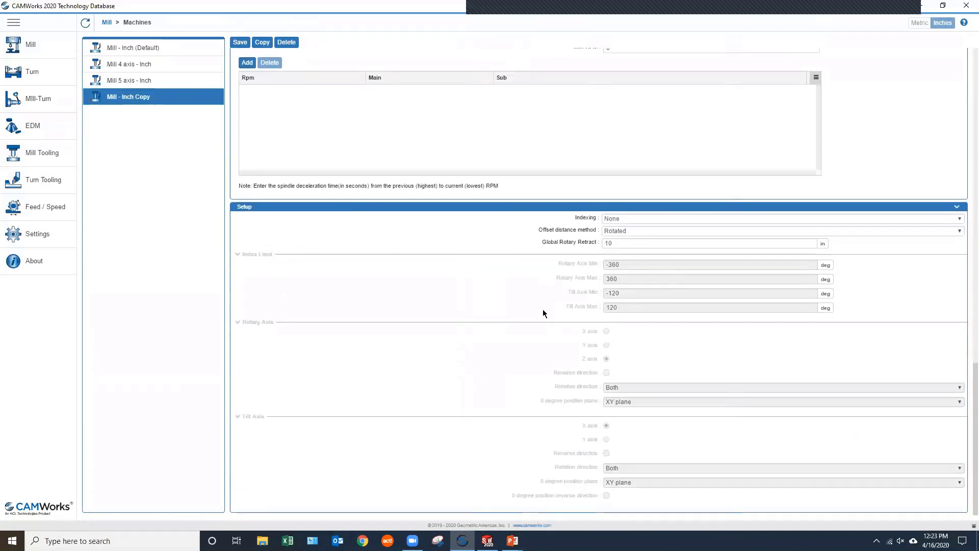
left_click(646, 221)
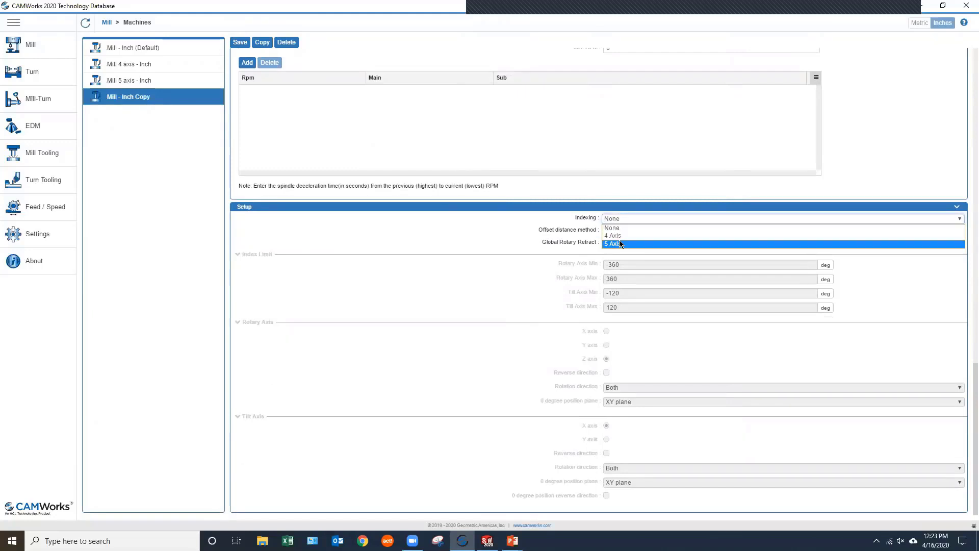
left_click(616, 243)
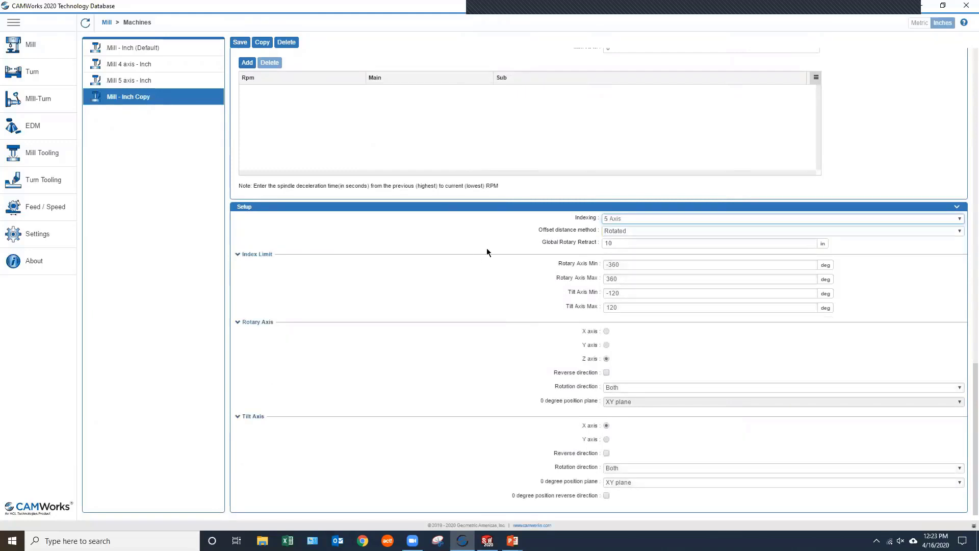
left_click(617, 247)
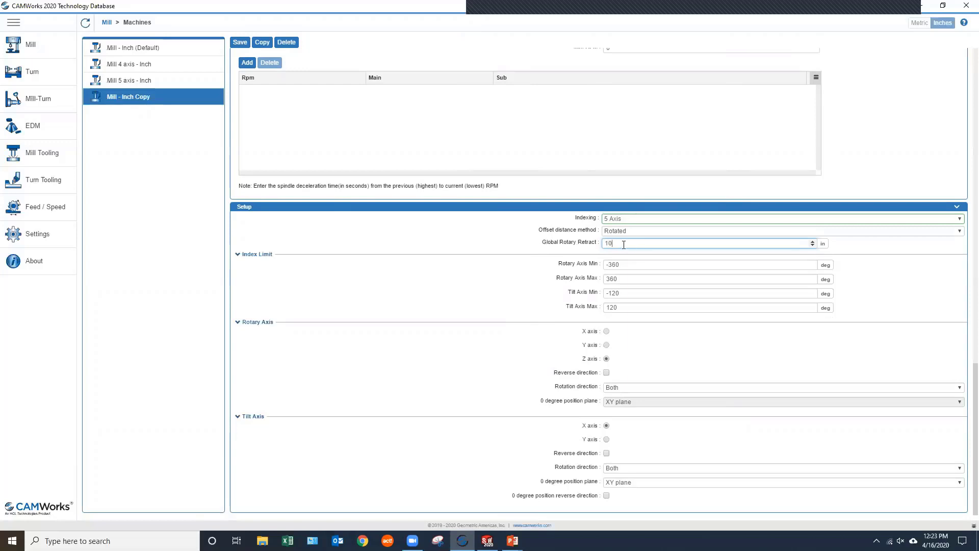
- Review the rotary axis index limits and set the Tilt Axis Min limit to -30 degrees
left_click(635, 264)
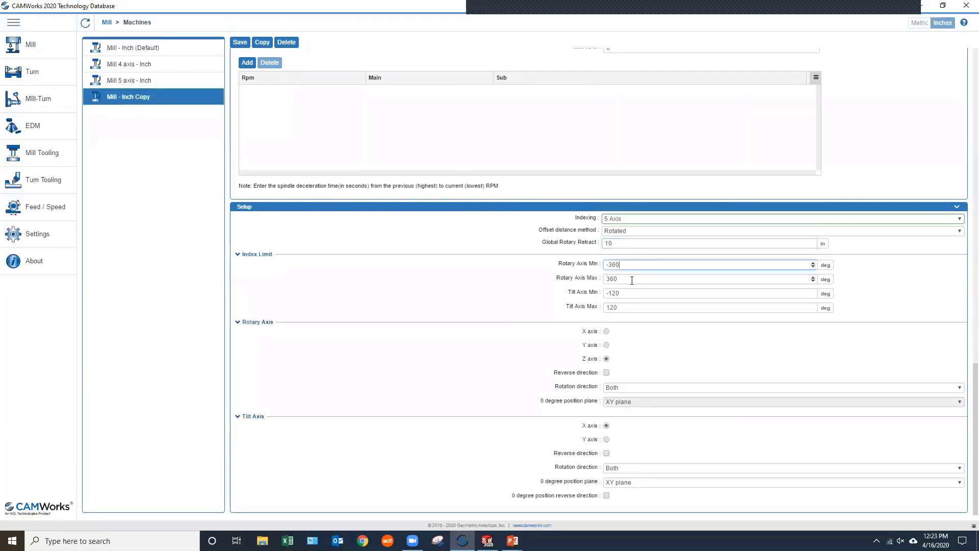
left_click(632, 279)
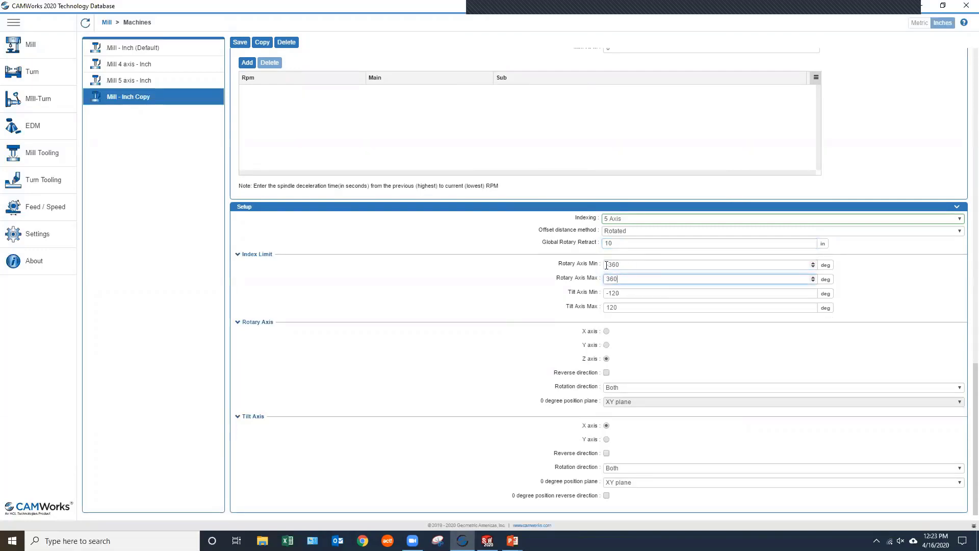
left_click(606, 264)
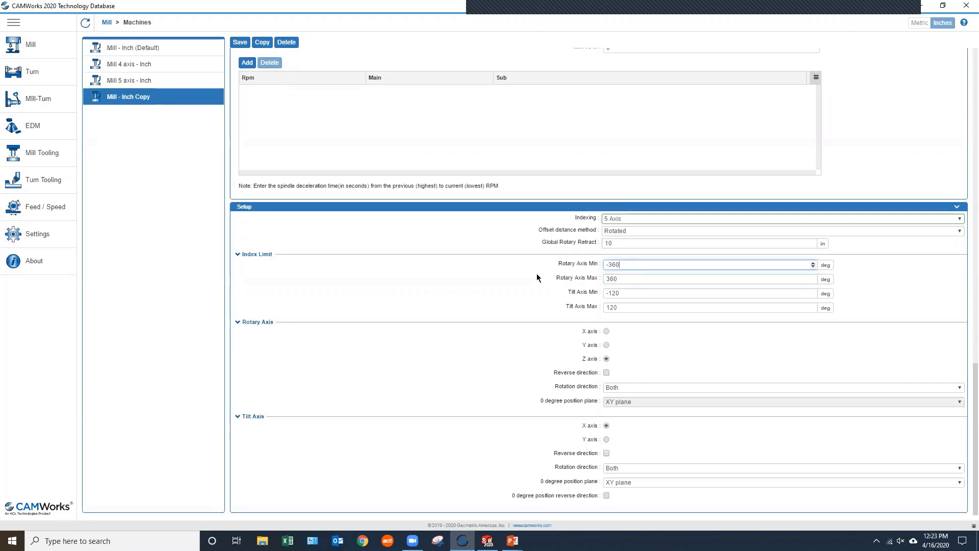
left_click(630, 278)
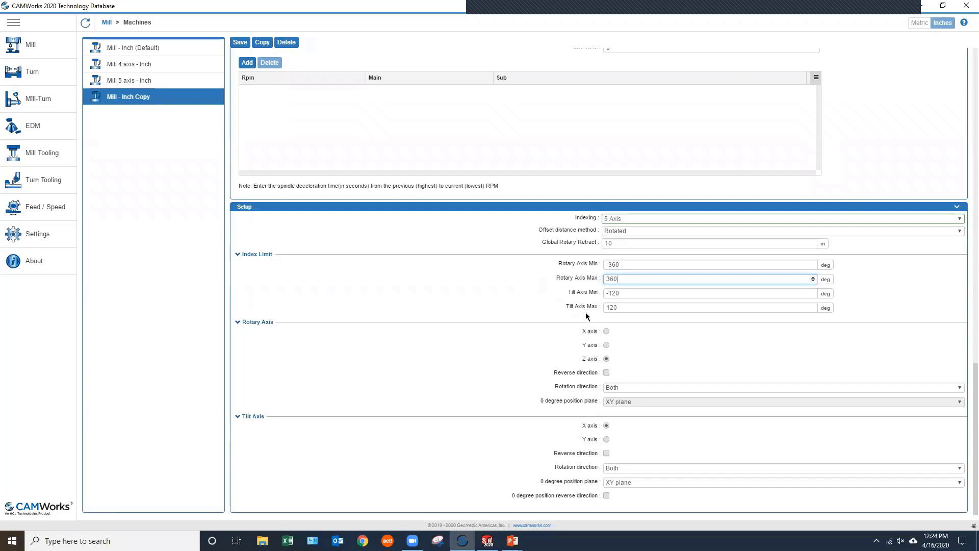
left_click(644, 307)
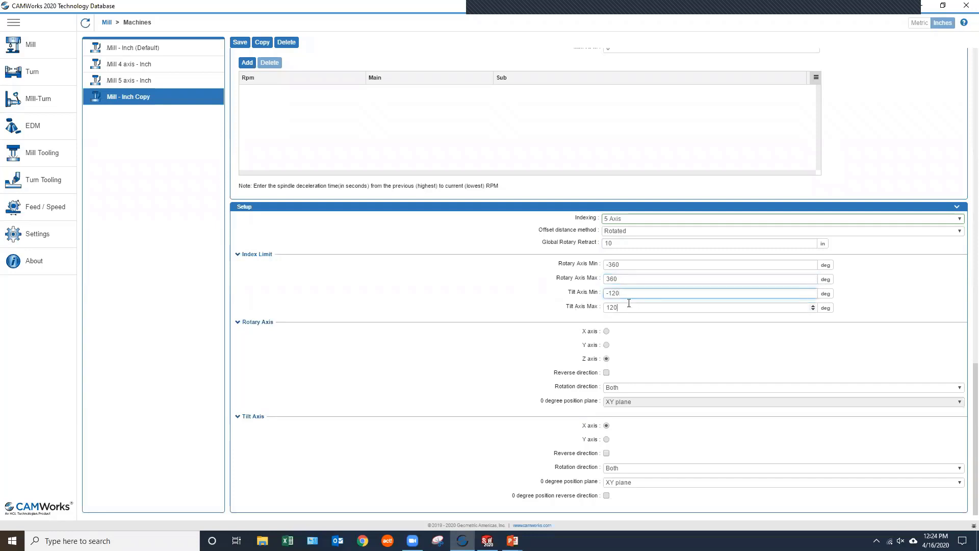
left_click(626, 293)
left_click_drag(621, 293, 577, 292)
type("-30")
left_click(631, 309)
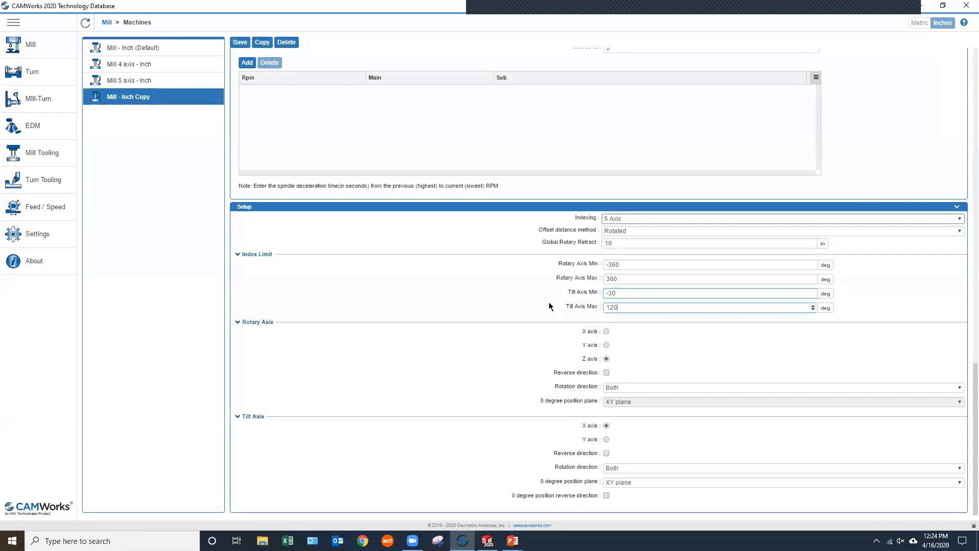
left_click(638, 293)
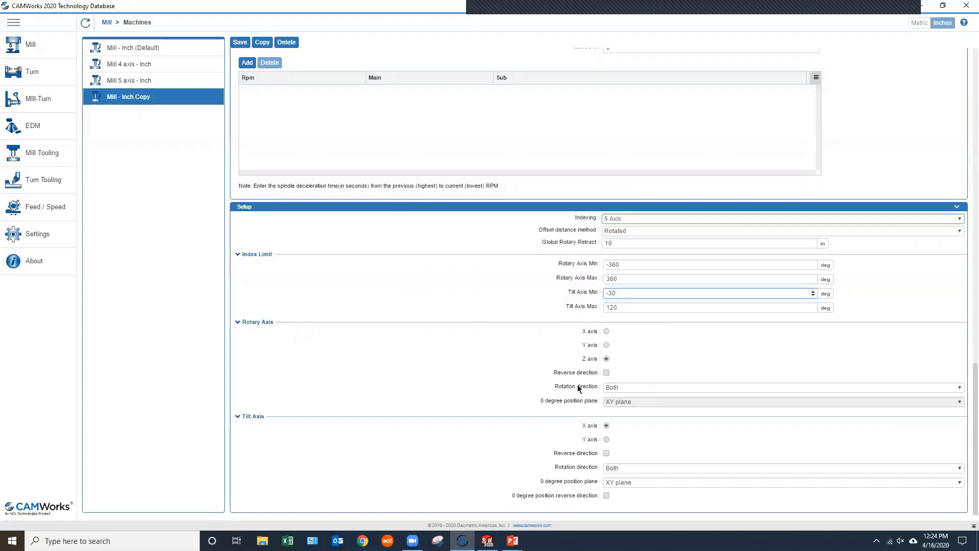
- Check the rotation direction options of the rotary and tilt axes, keeping Both, and set the Setup section's indexing to None
left_click(638, 385)
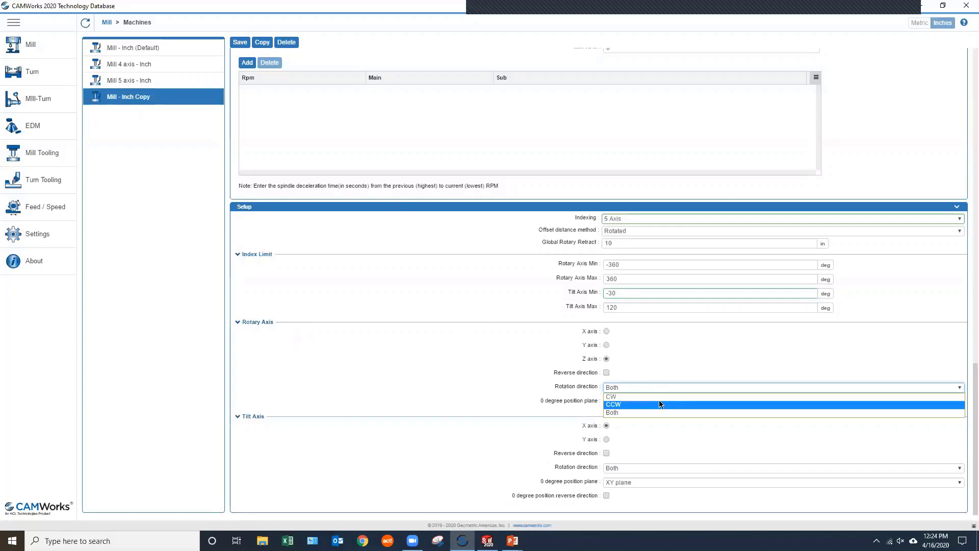
left_click(638, 412)
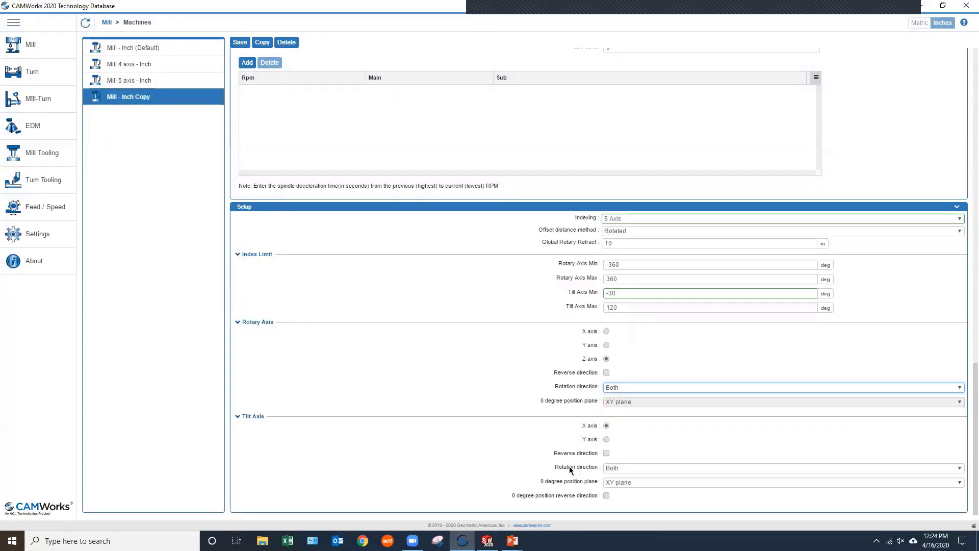
left_click(623, 469)
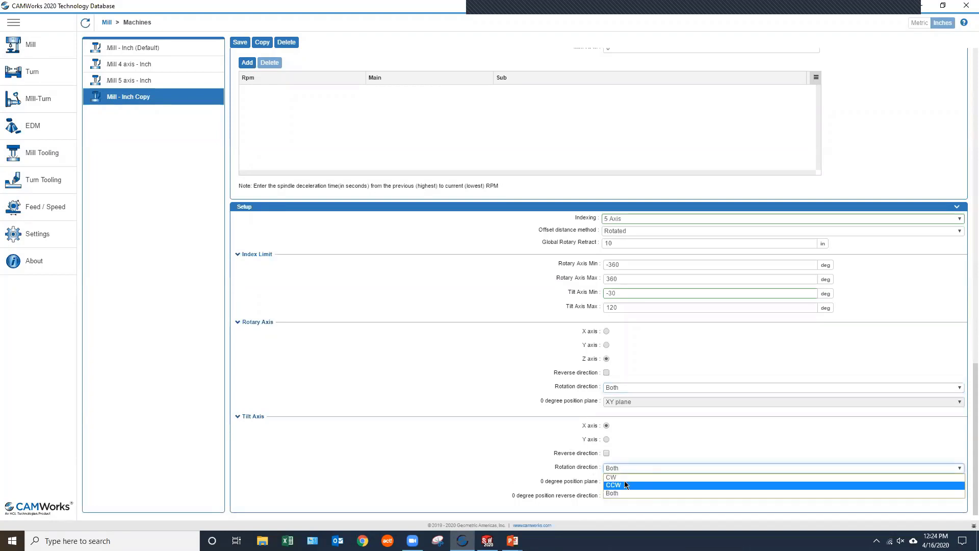
left_click(461, 425)
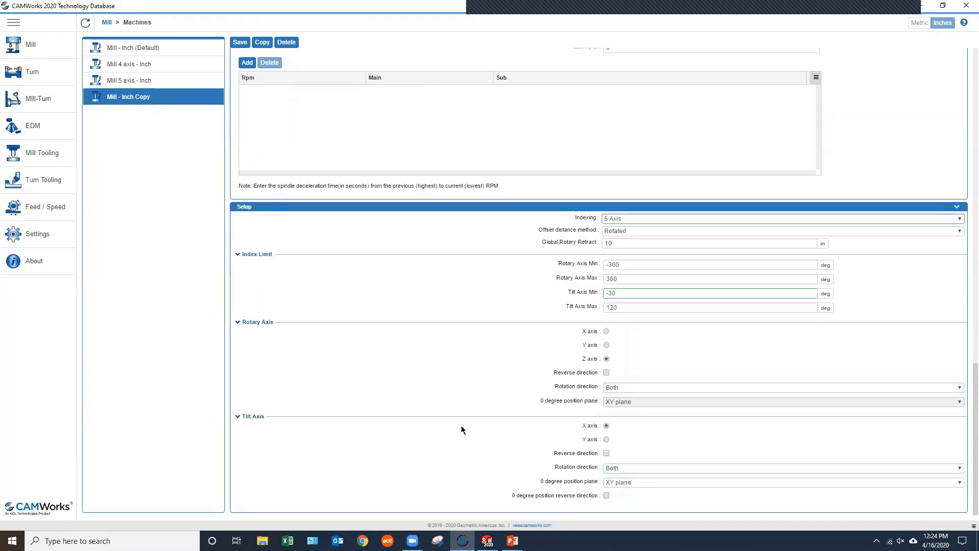
left_click(689, 219)
left_click(641, 228)
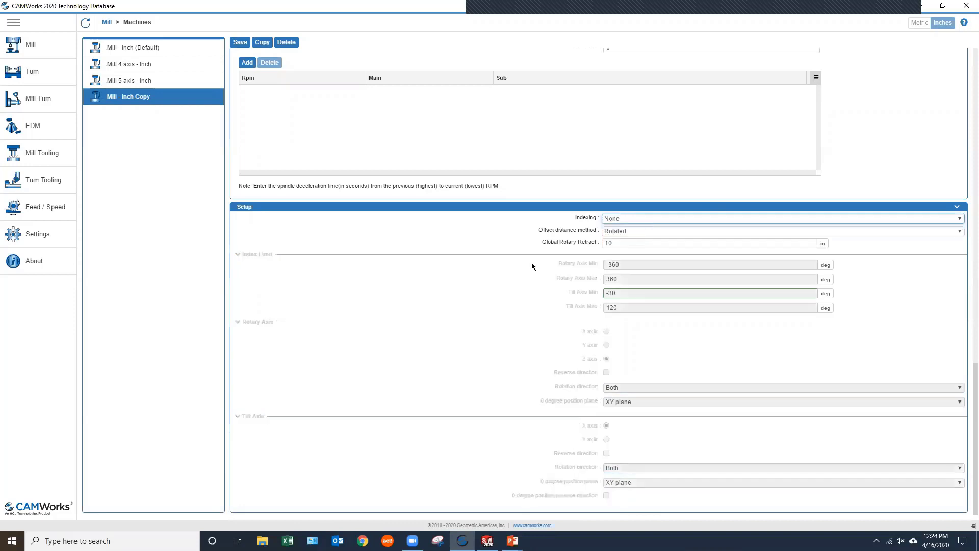
- Mark the Hurco machine as the default machine, save it, and return to the Mill overview
scroll(538, 352, "up", 15)
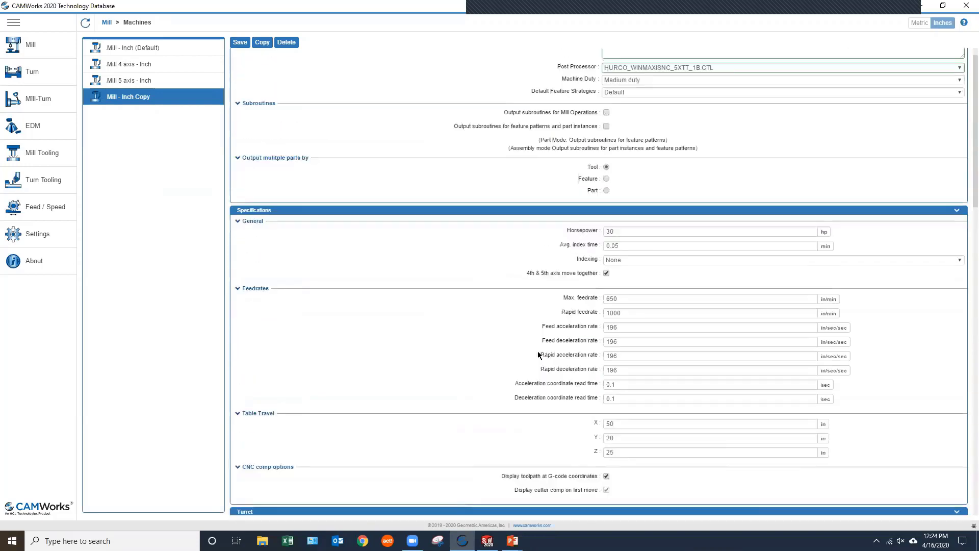
scroll(537, 351, "down", 4)
scroll(615, 312, "up", 5)
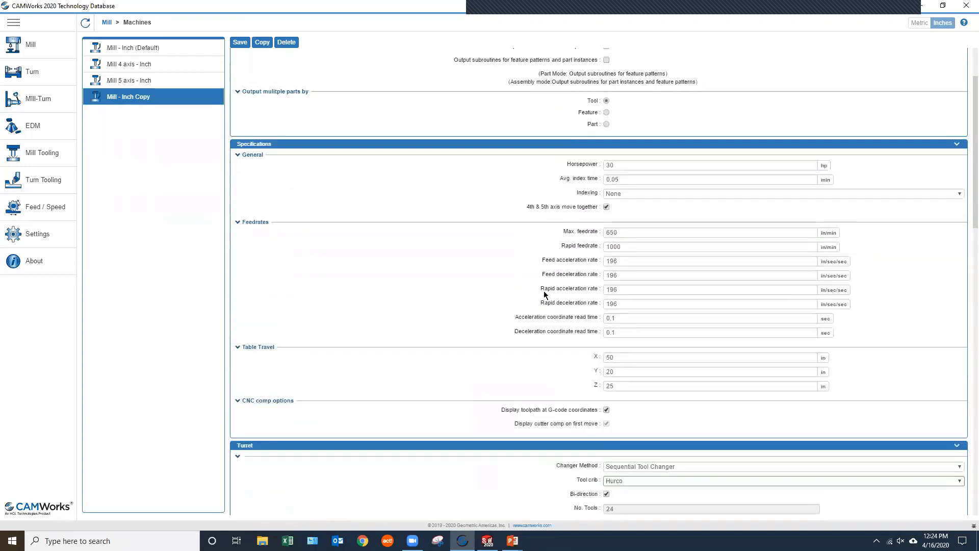
scroll(668, 291, "up", 2)
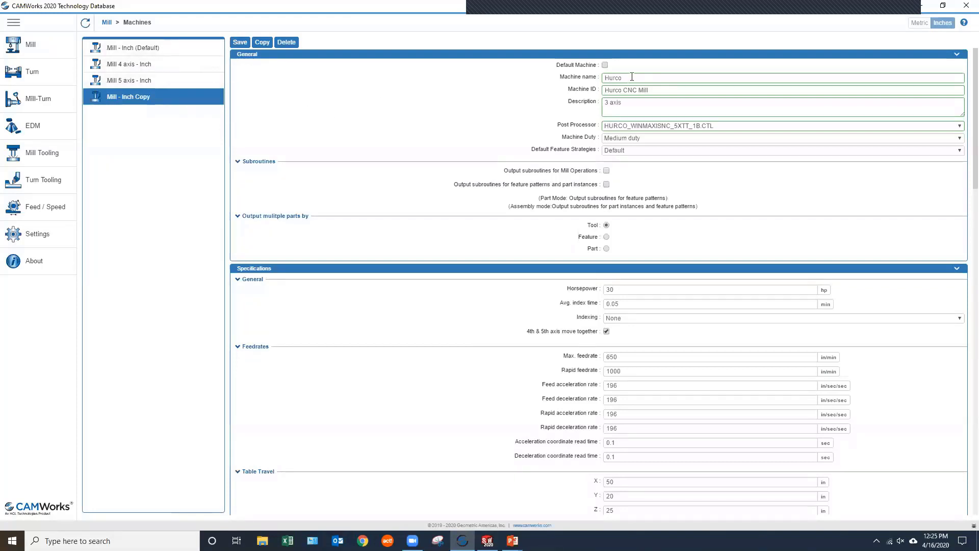
left_click(605, 65)
left_click(242, 41)
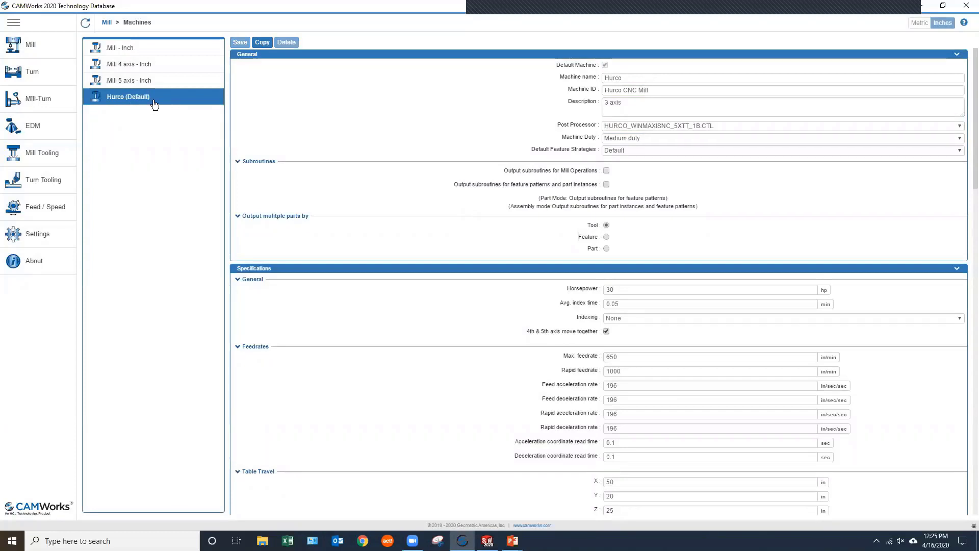
left_click(42, 43)
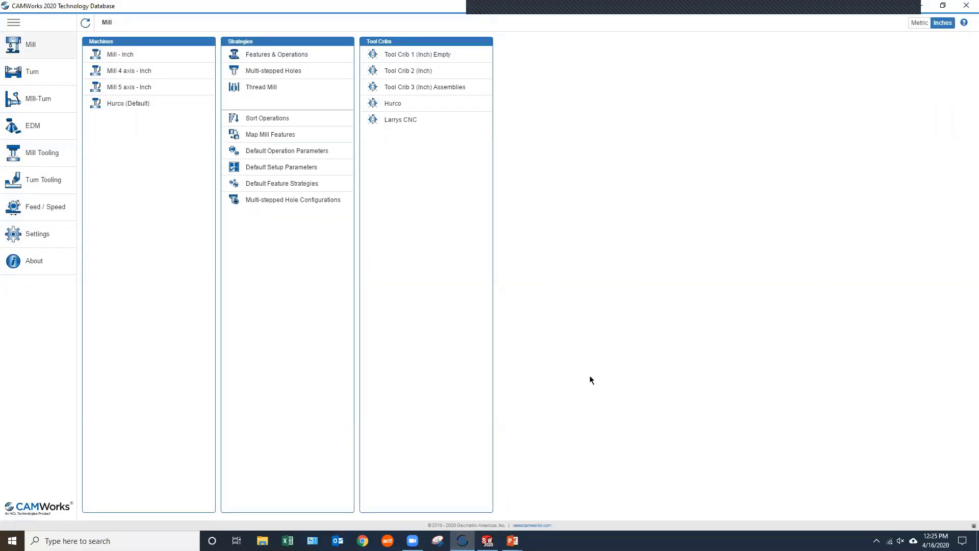
key("alt+Tab")
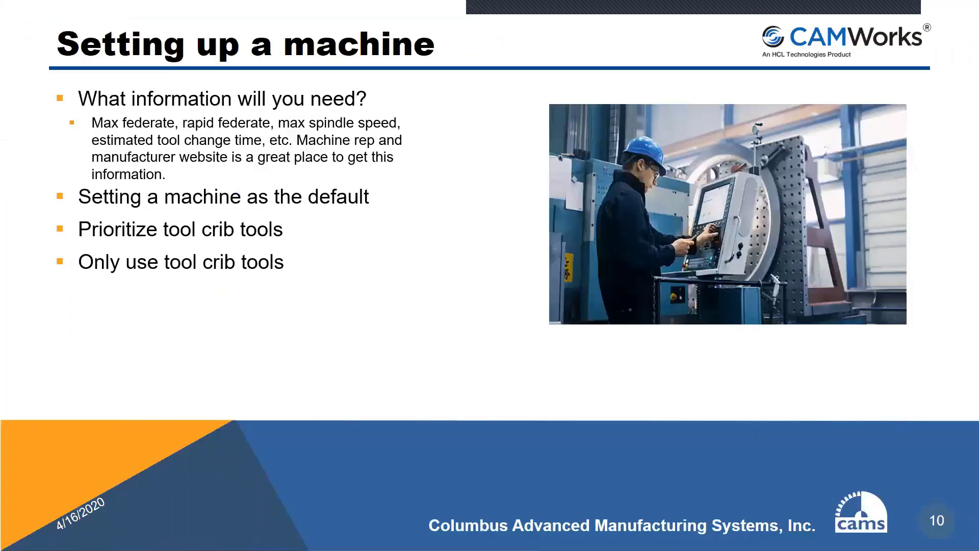
key("Right")
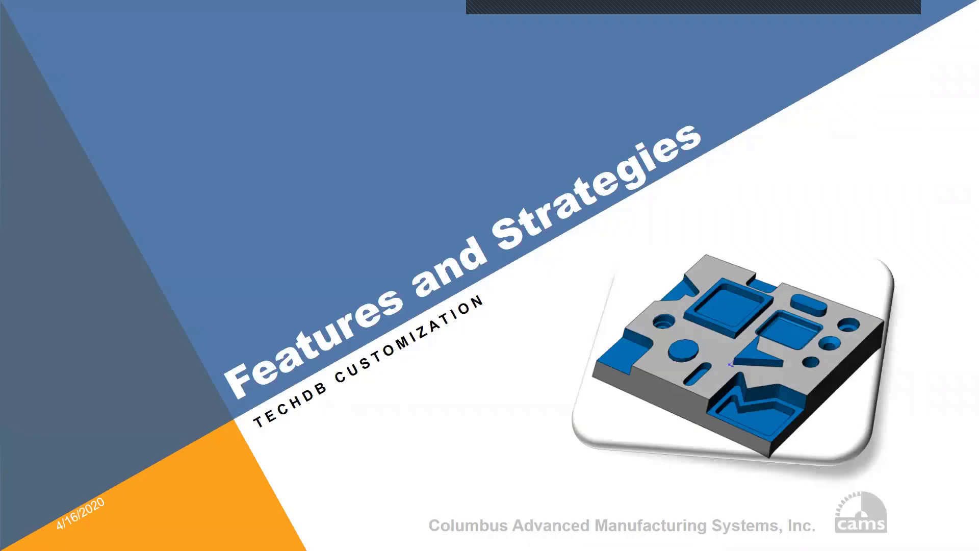
key("Right")
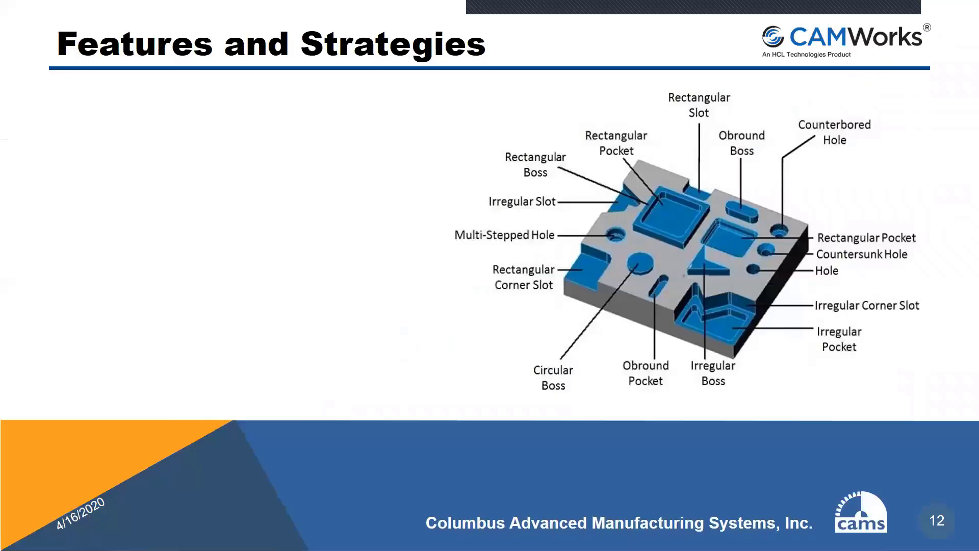
key("Right")
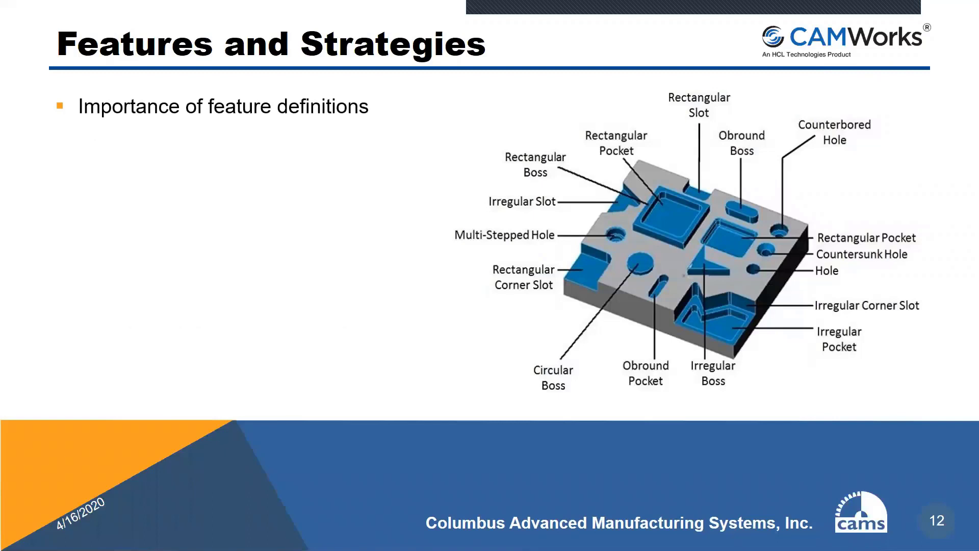
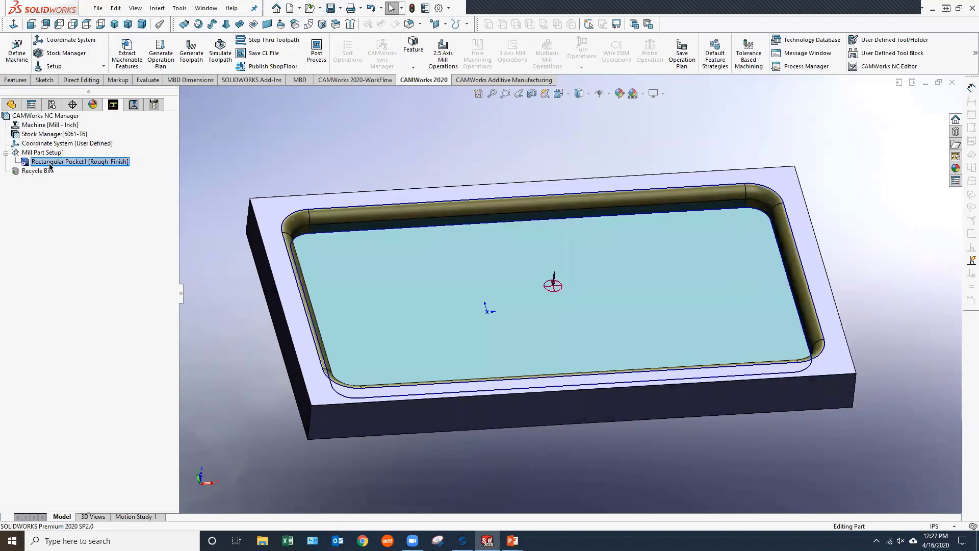
- In SOLIDWORKS, compare the Rectangular Pocket1 feature with its milling operations and inspect the corner round contour toolpath on the part
left_click(132, 106)
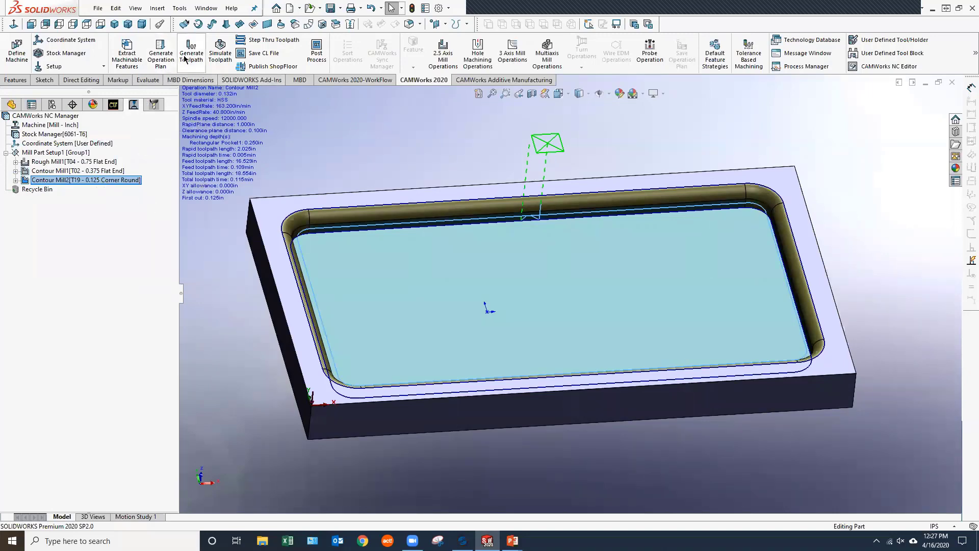
mouse_move(98, 175)
mouse_move(63, 162)
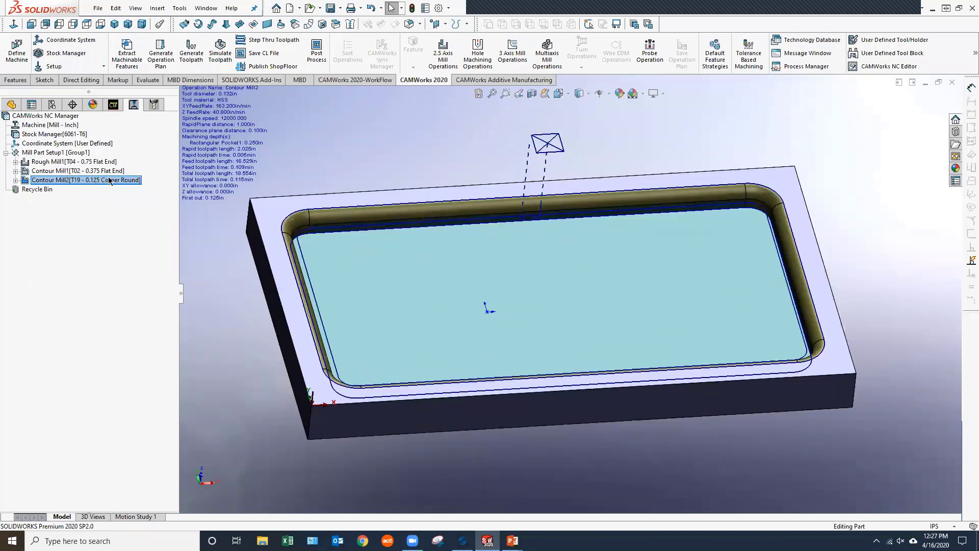
left_click(114, 104)
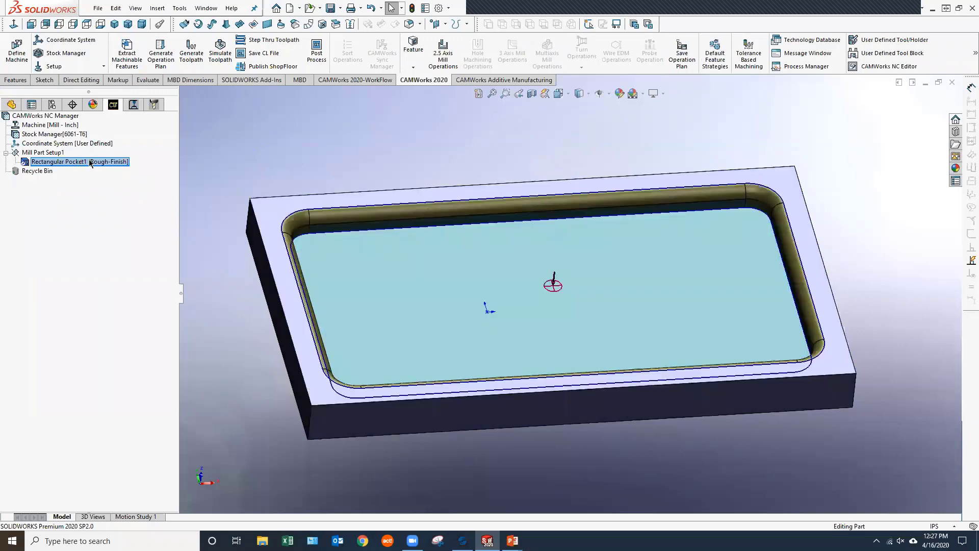
left_click(133, 105)
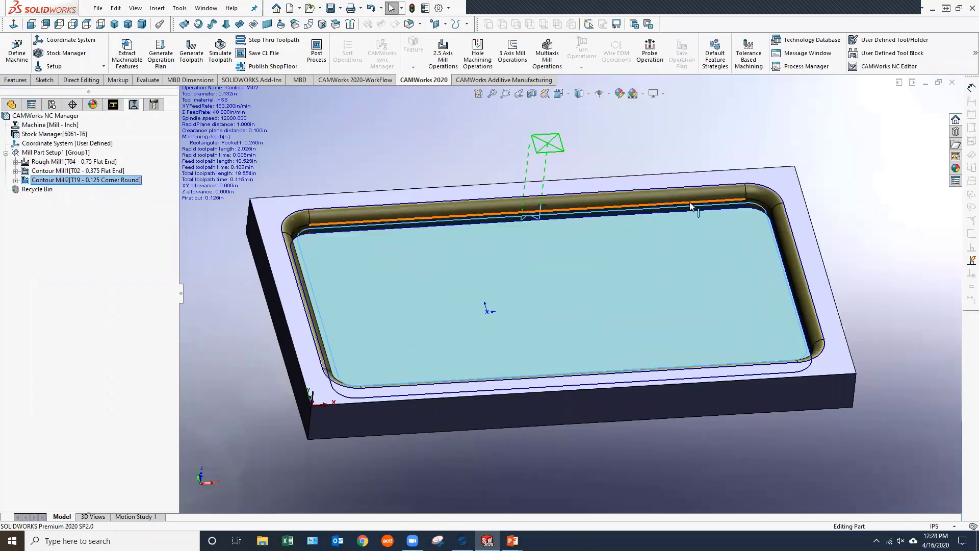
middle_click_drag(327, 216, 307, 203)
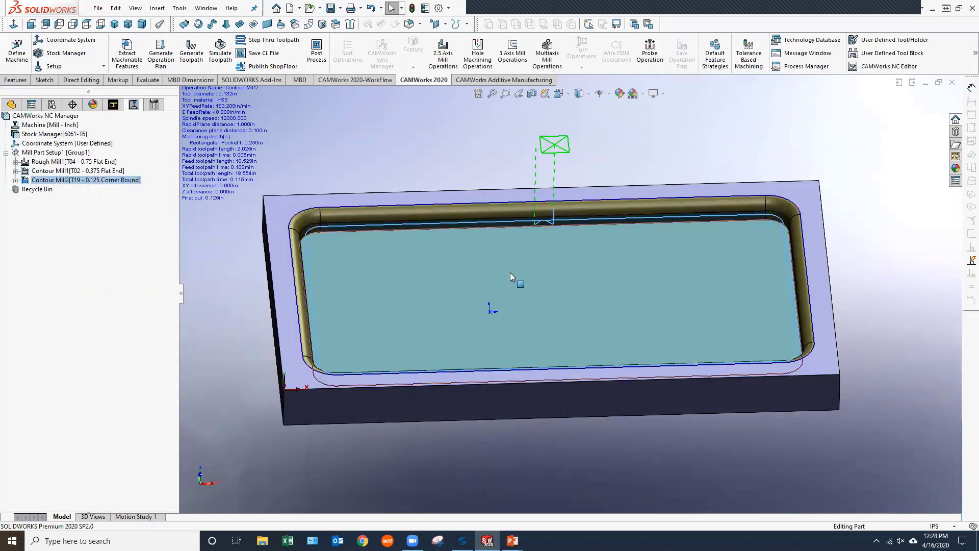
mouse_move(512, 275)
middle_mouse_down()
mouse_move(560, 267)
mouse_move(590, 277)
mouse_move(510, 273)
middle_mouse_up()
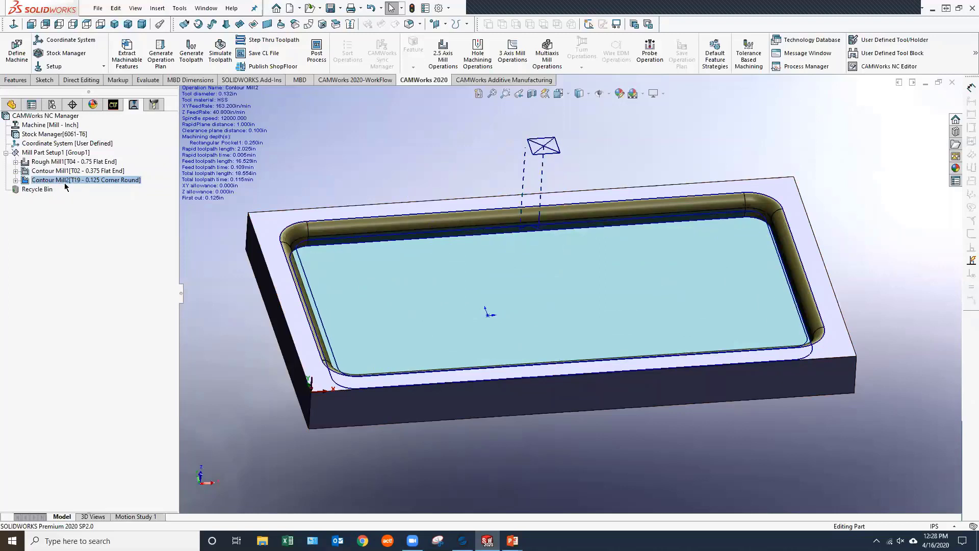
- Check which 2.5 axis milling operations can be added to Mill Part Setup1
right_click(52, 153)
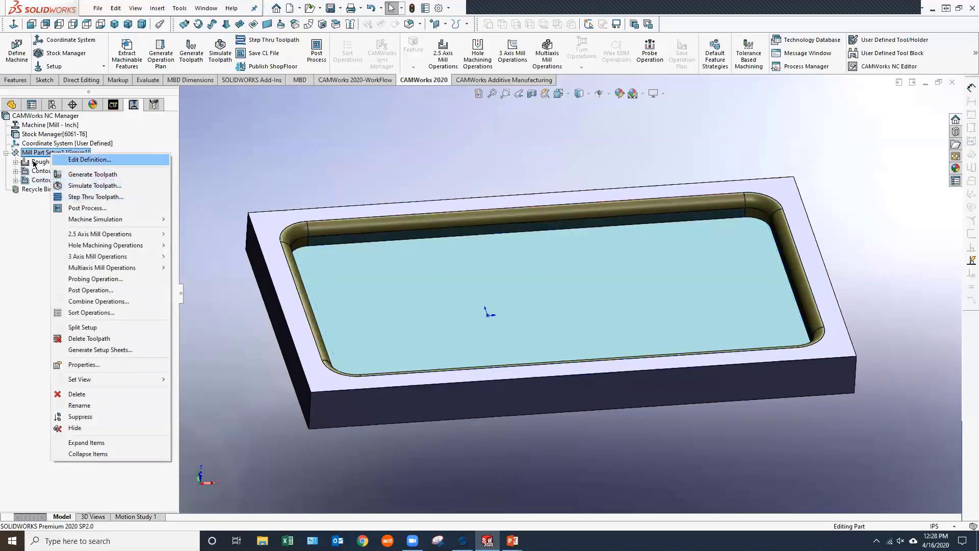
left_click(32, 249)
right_click(43, 153)
mouse_move(113, 237)
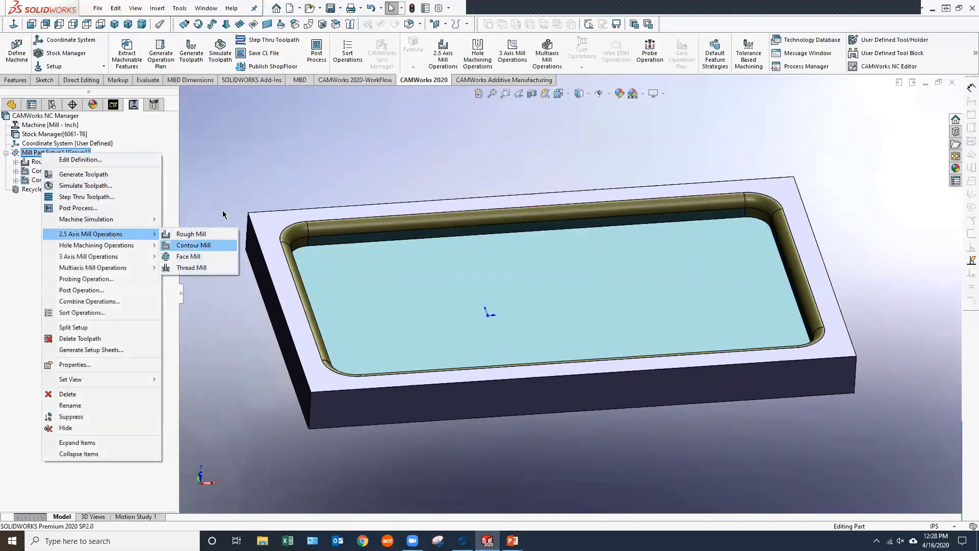
left_click(243, 177)
mouse_move(59, 182)
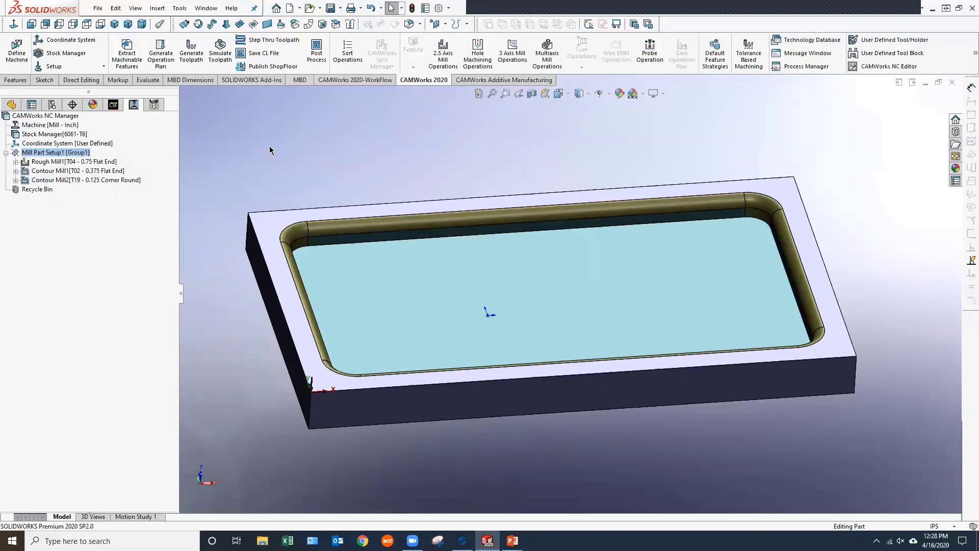
- Open the database save of Rectangular Pocket1's operation plan and choose to create a new feature condition, after checking the overwrite option
left_click(114, 106)
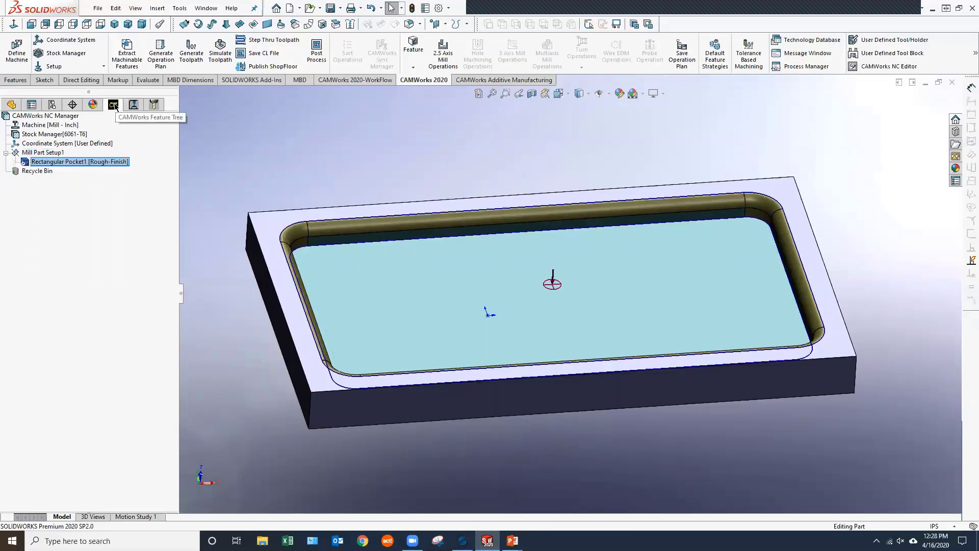
right_click(66, 163)
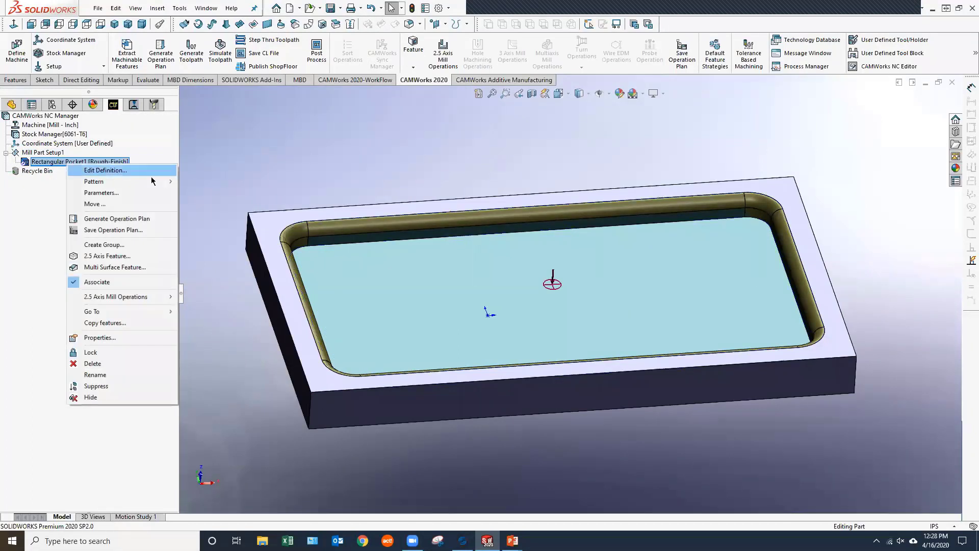
left_click(152, 234)
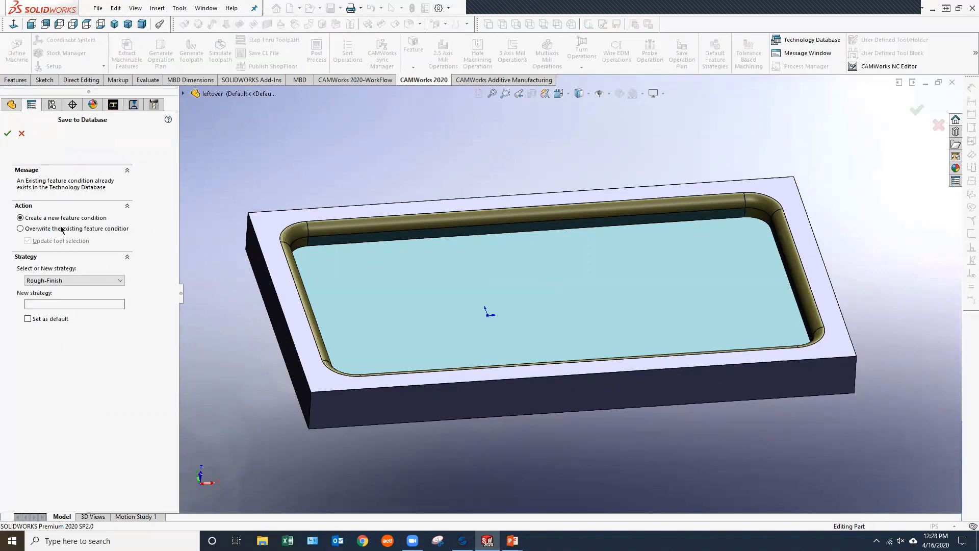
left_click(95, 228)
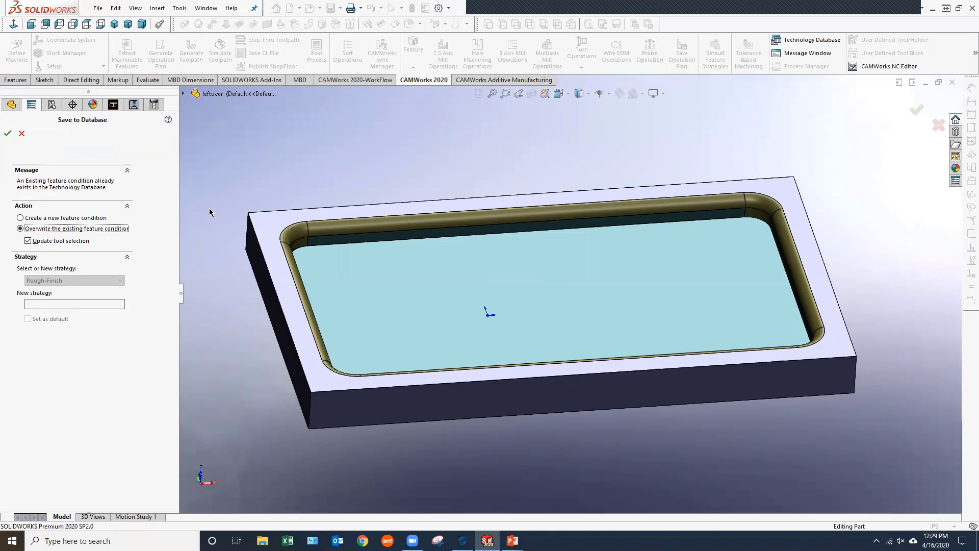
left_click(72, 220)
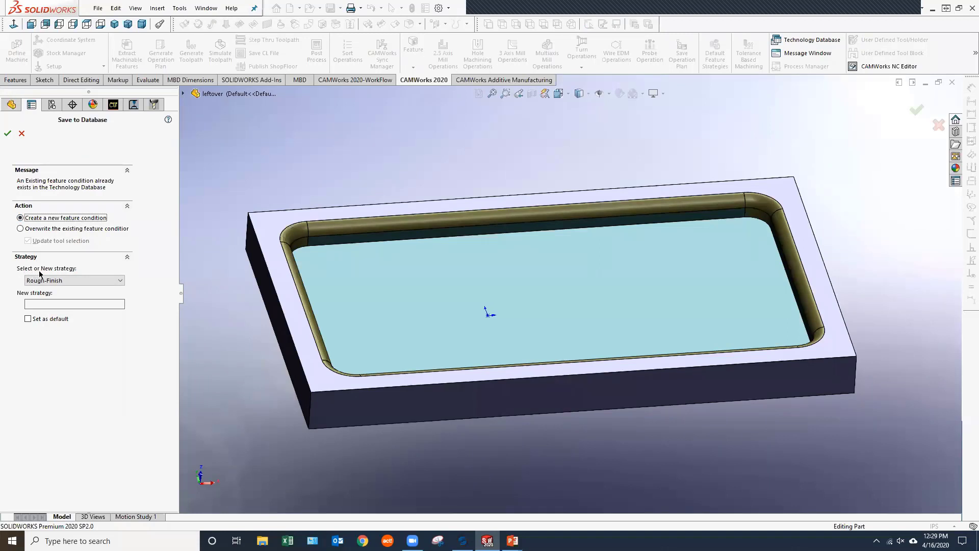
- Assign the operation plan to a new strategy named "Rough Finish Corner Round" and confirm the save settings
left_click(61, 280)
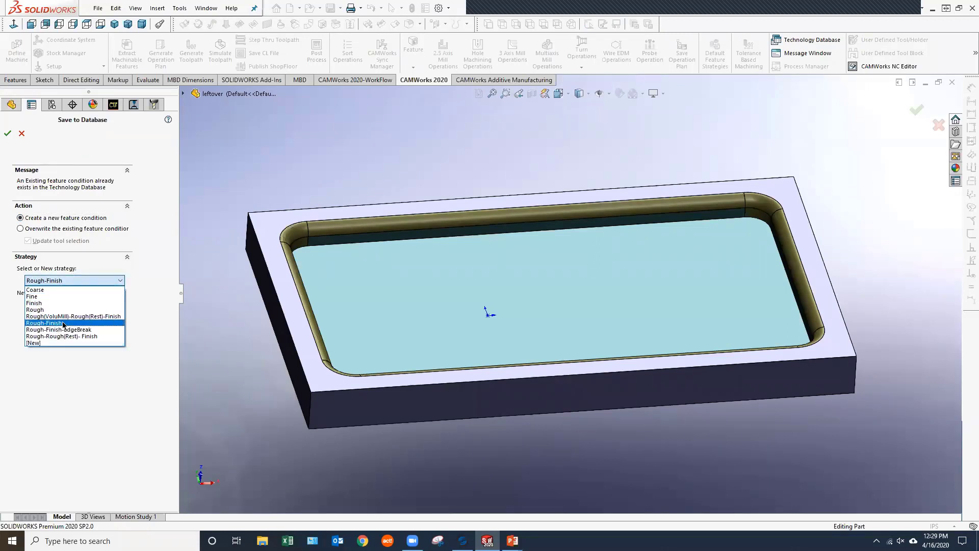
left_click(48, 343)
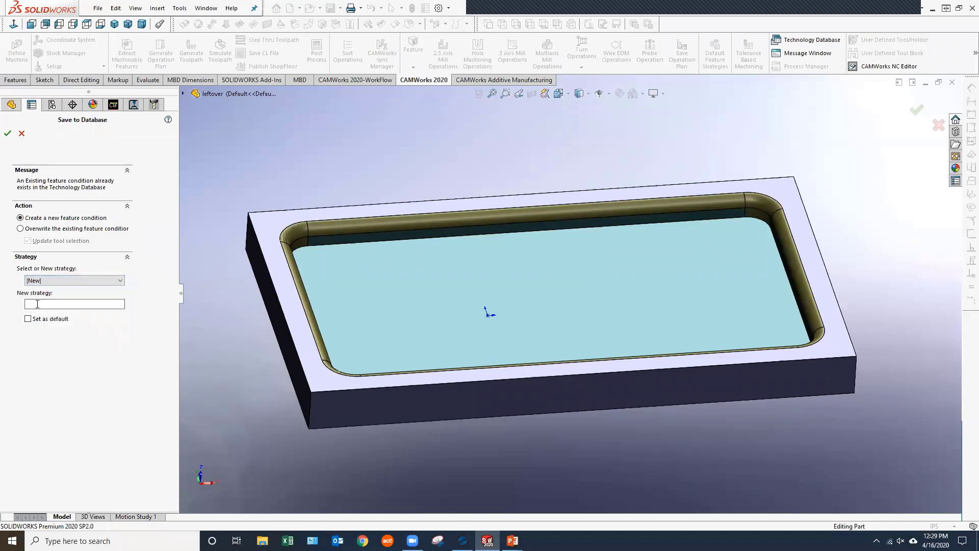
type("Rough Finish Corner Round")
left_click(8, 134)
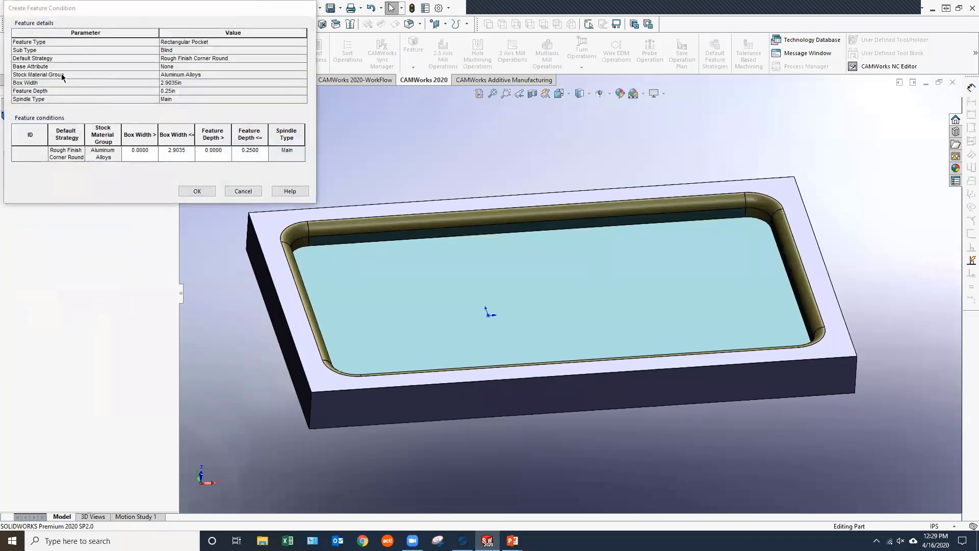
- Review the feature type, sub-type, strategy, stock material, box width and depth of the new feature condition, and confirm its creation
left_click(183, 68)
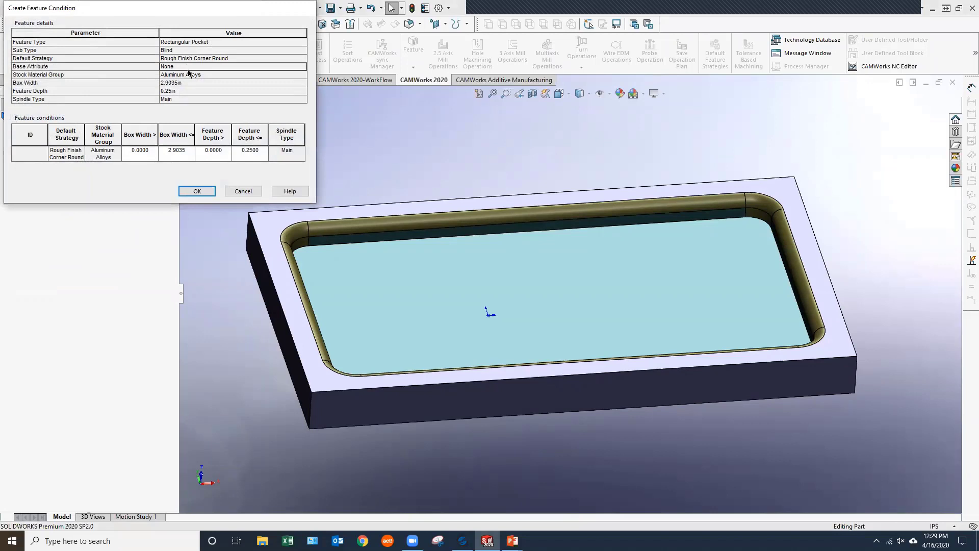
left_click(210, 82)
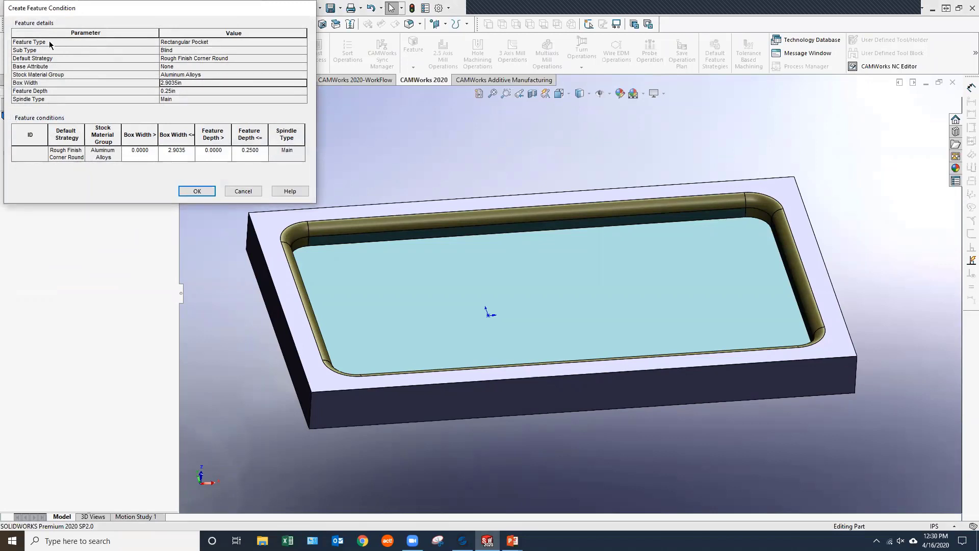
left_click(187, 43)
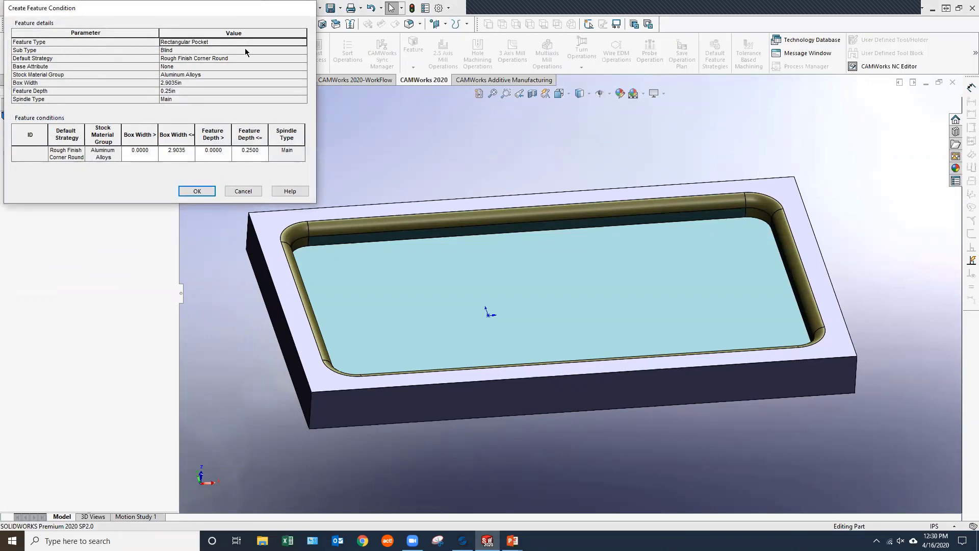
left_click(200, 51)
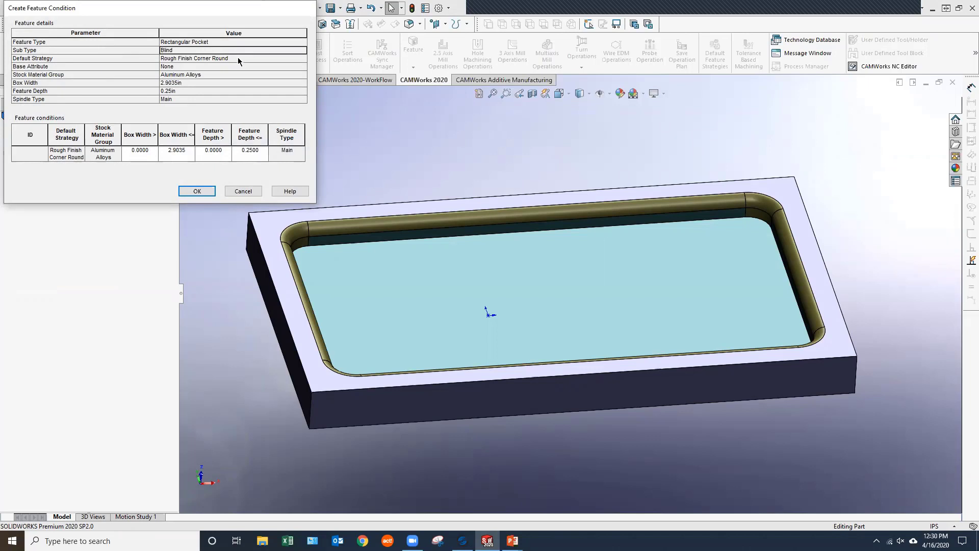
left_click(219, 59)
left_click(202, 76)
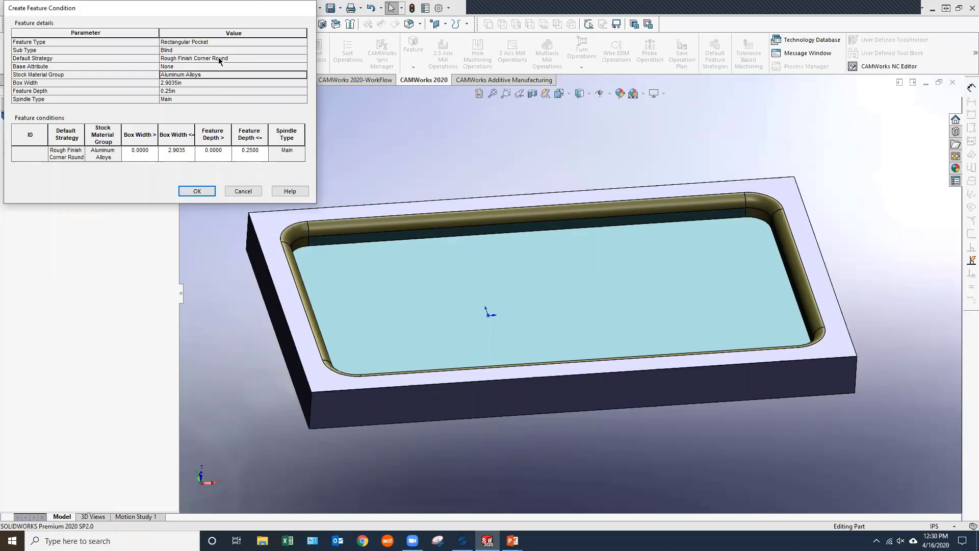
left_click(31, 82)
left_click(176, 83)
left_click(185, 91)
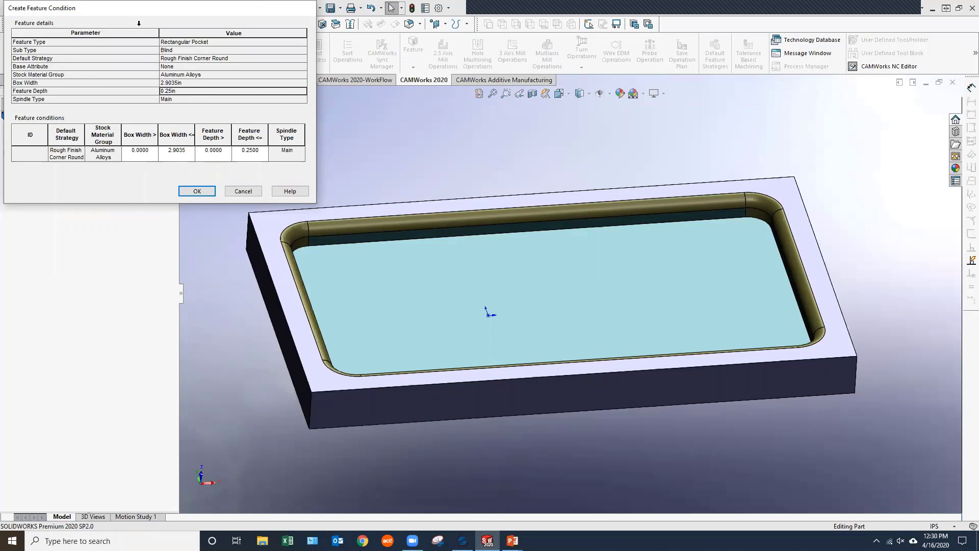
left_click(197, 191)
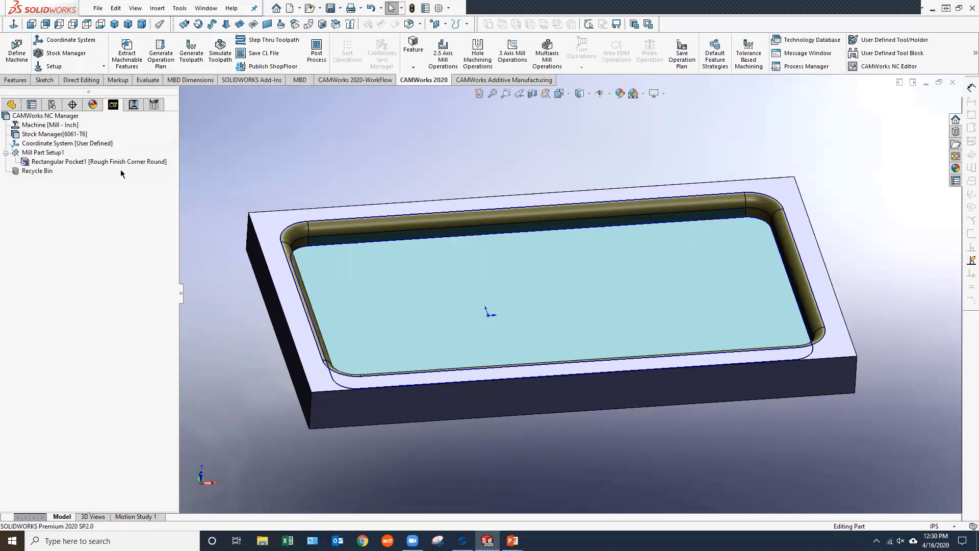
- Delete the Rectangular Pocket1 feature from Mill Part Setup1 and confirm the deletion
right_click(44, 162)
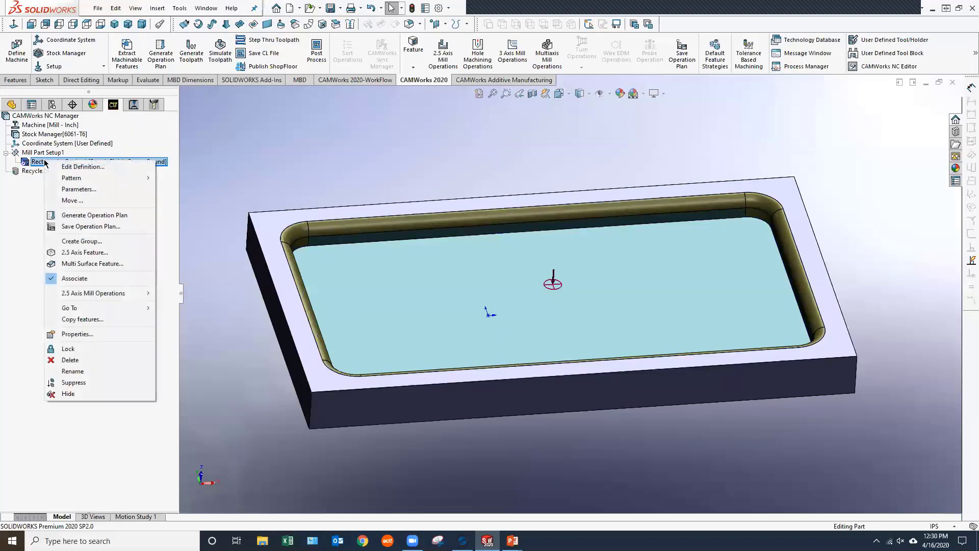
left_click(86, 360)
left_click(533, 291)
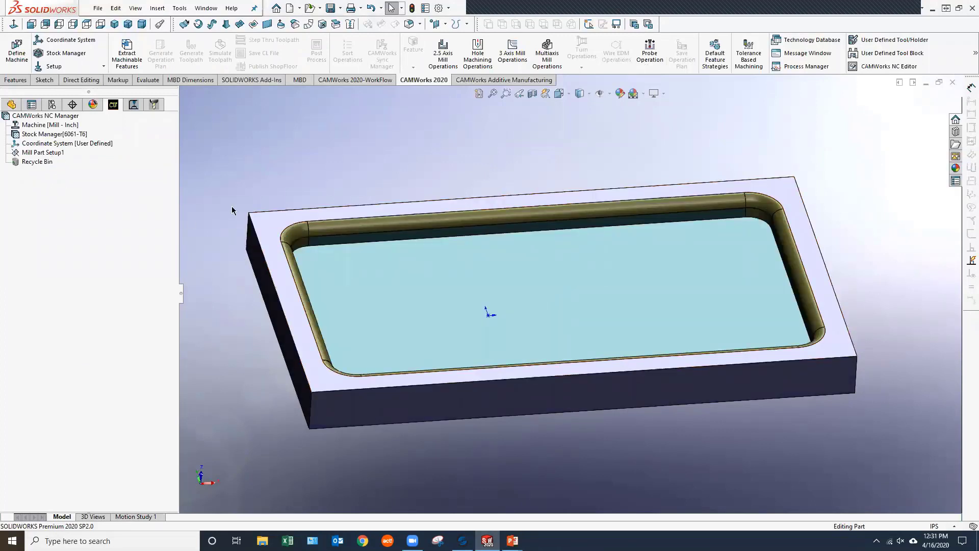
key("XF86AudioLowerVolume")
- Create a new 2.5 axis Pocket feature in Mill Part Setup1 from the pocket floor face, ending up to the part's top face
right_click(51, 156)
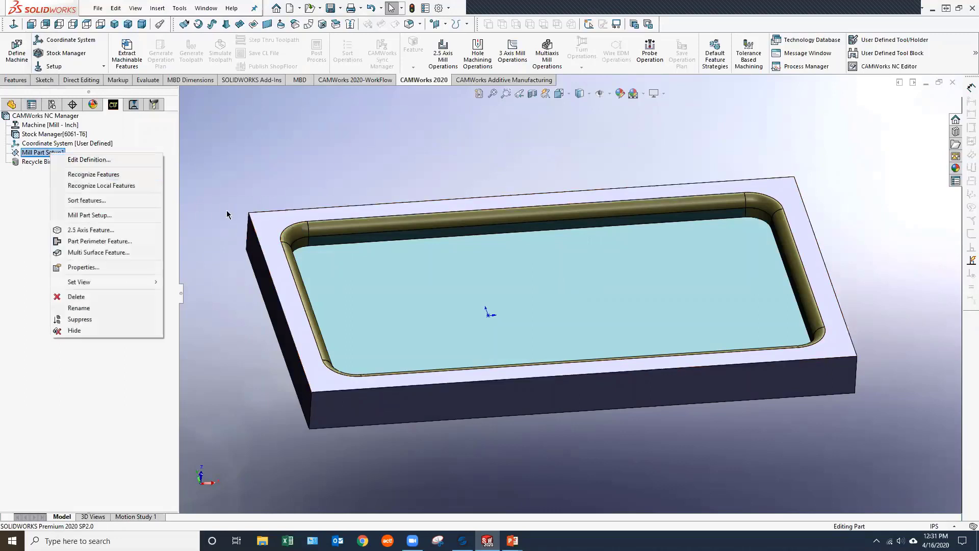
left_click(98, 234)
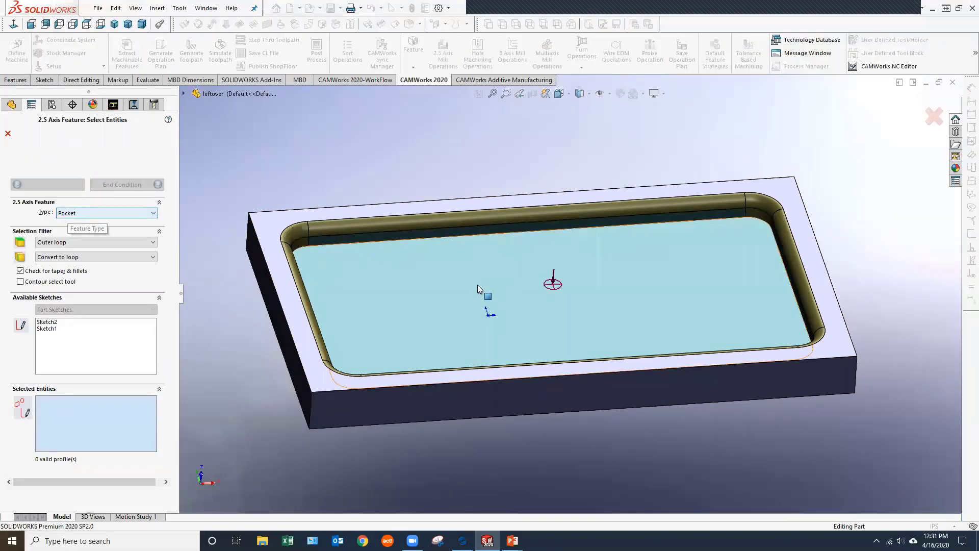
left_click(434, 300)
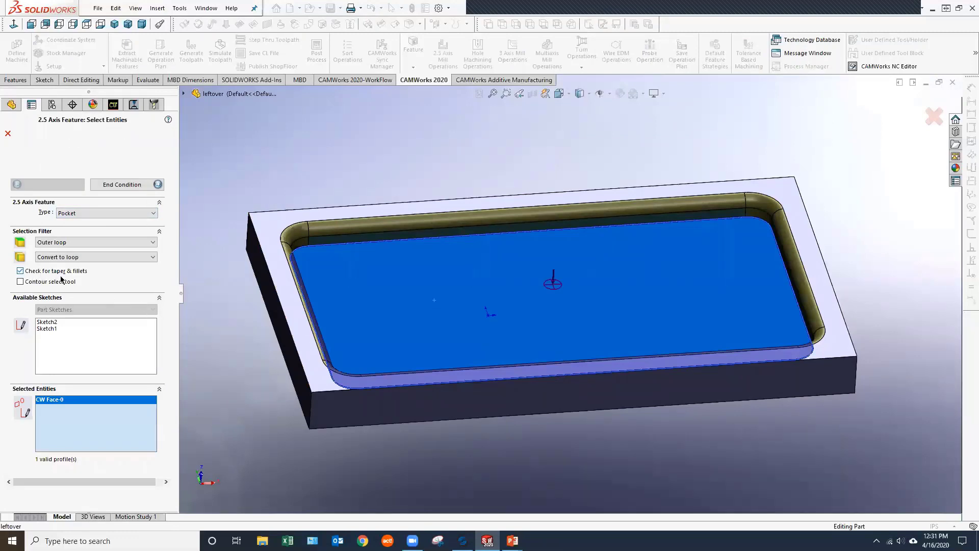
left_click(114, 186)
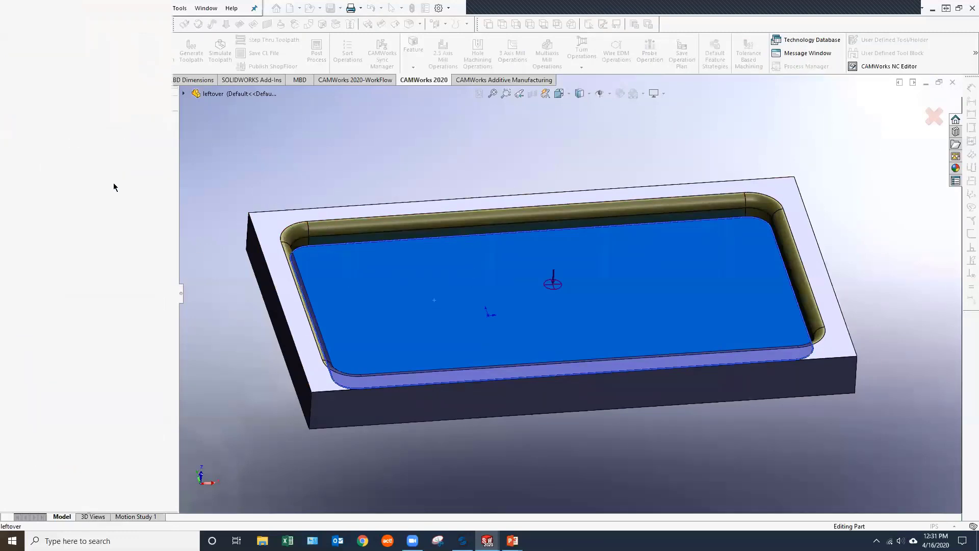
left_click(272, 229)
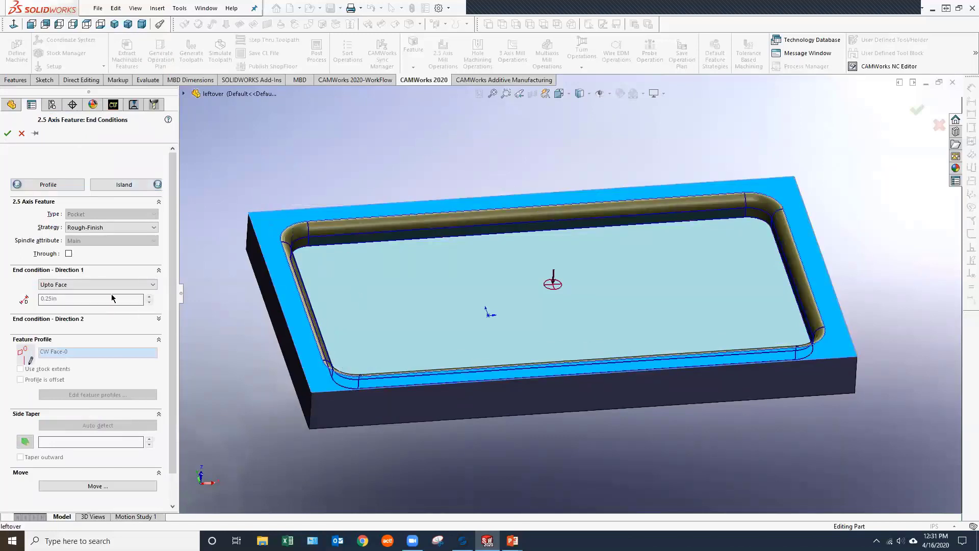
- Assign the Rough Finish Corner Round strategy to the pocket, review its matching database operations, and accept the feature
left_click(96, 228)
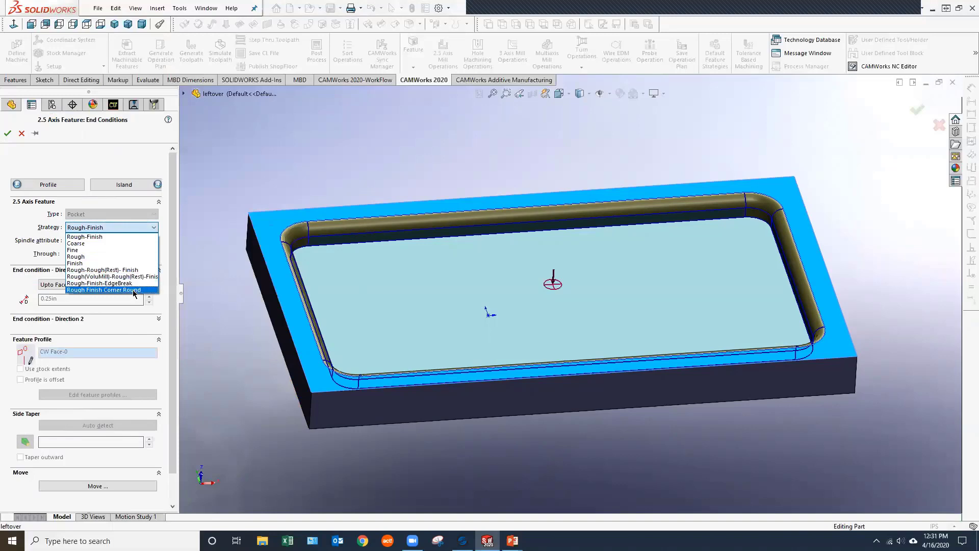
left_click(137, 289)
mouse_move(137, 232)
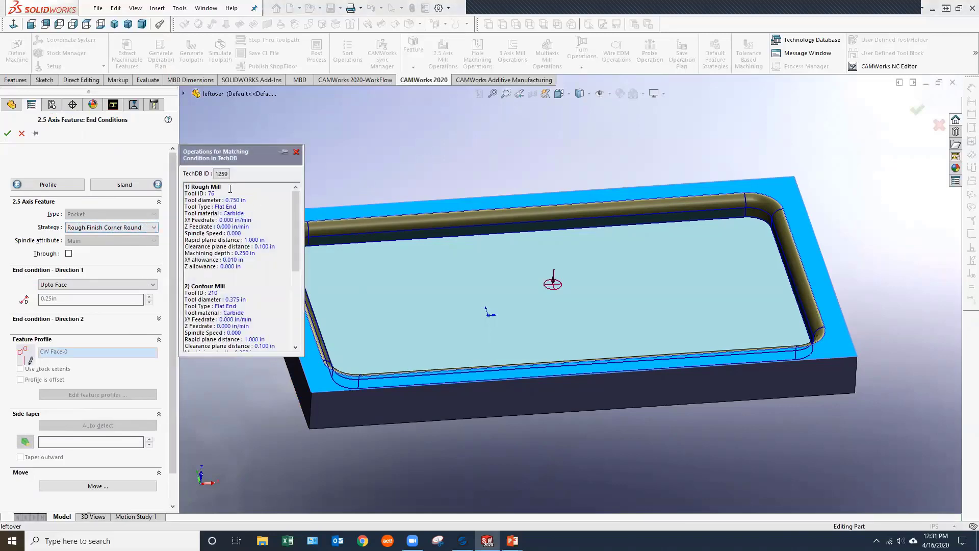
scroll(264, 222, "down", 3)
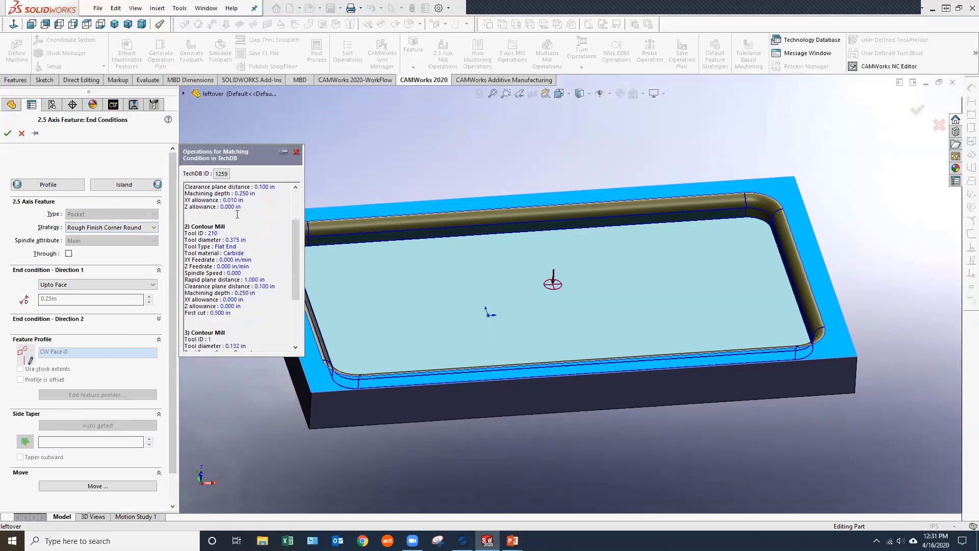
scroll(259, 229, "down", 5)
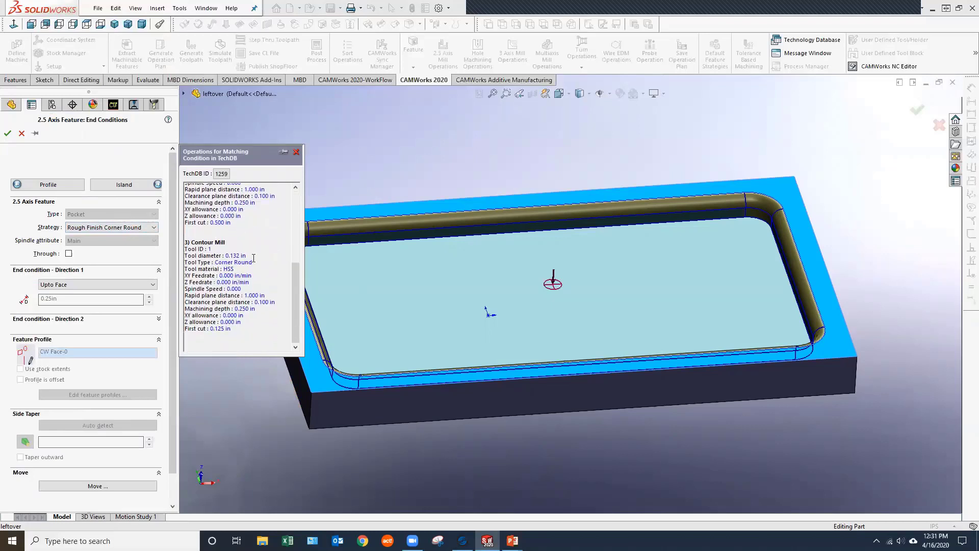
scroll(254, 258, "up", 8)
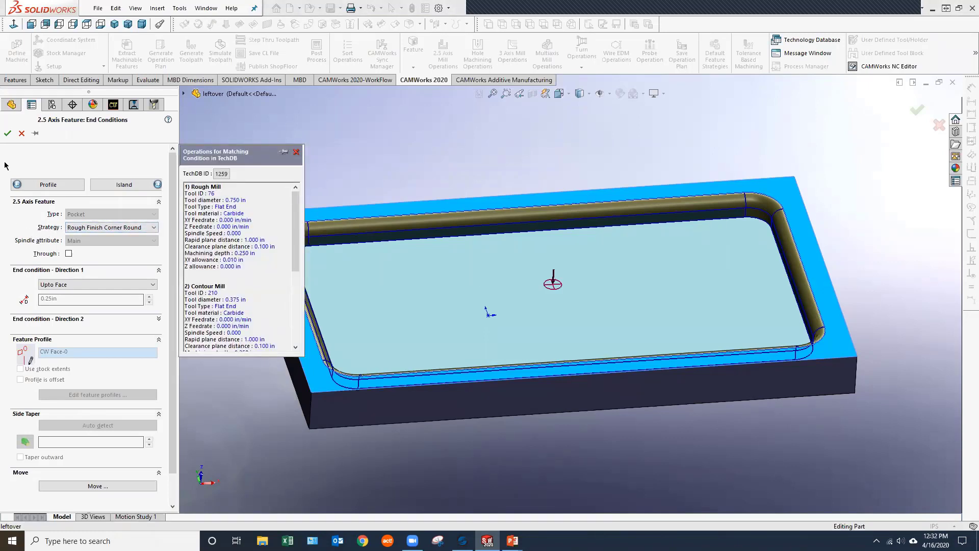
left_click(7, 134)
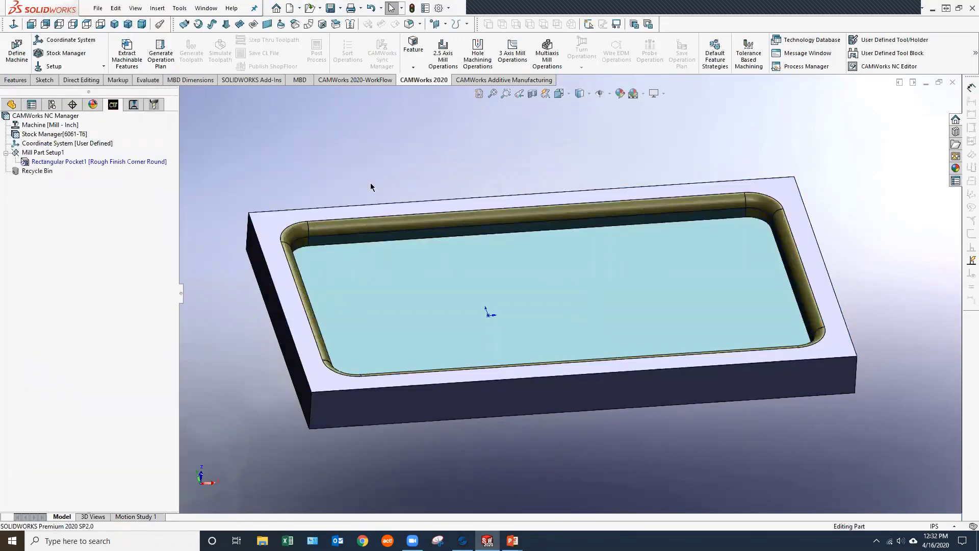
- Generate the operation plan for Rectangular Pocket1 and the toolpaths for its milling operations
right_click(56, 162)
left_click(111, 215)
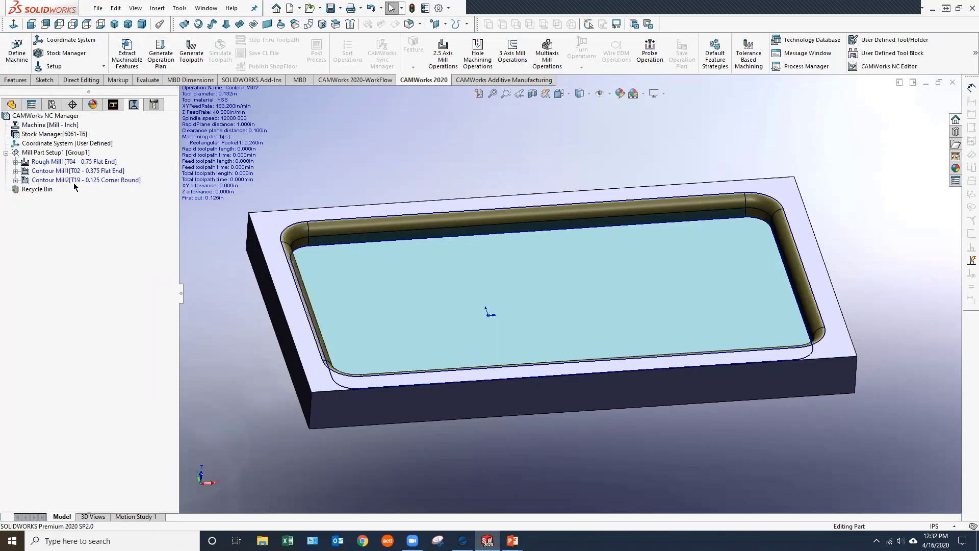
left_click(190, 64)
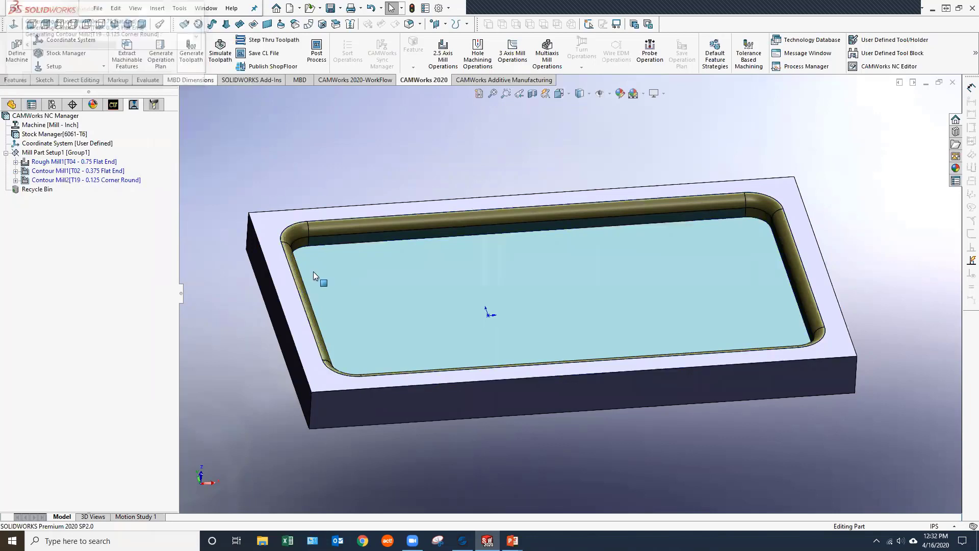
- Simulate the pocket toolpaths at a reduced playback speed, inspect the machined corner rounds, and close the simulation
left_click(220, 51)
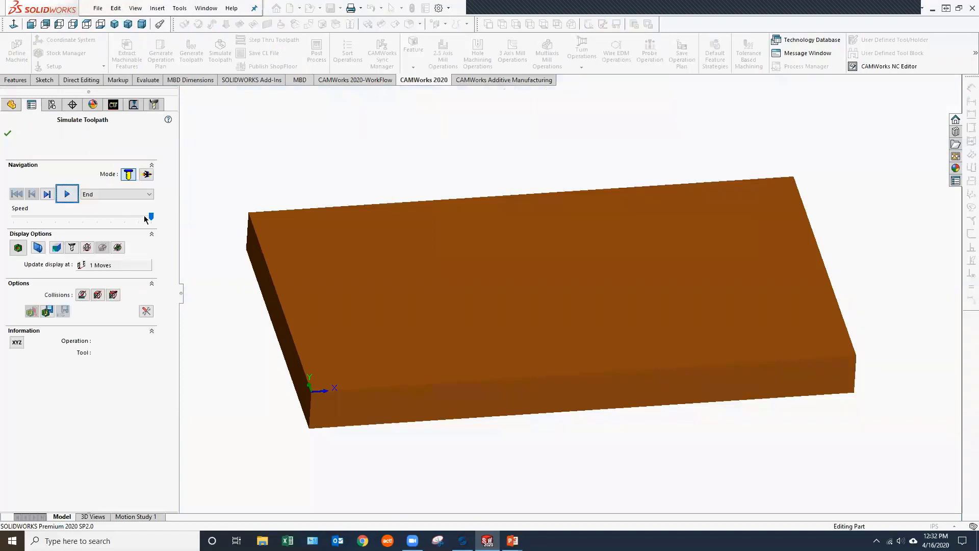
left_click(71, 218)
left_click_drag(72, 218, 110, 217)
left_click(67, 193)
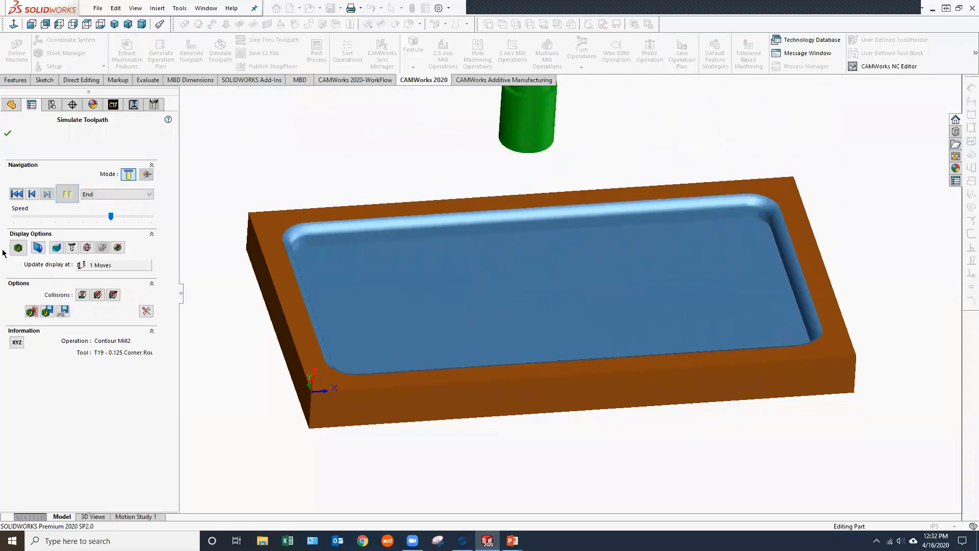
left_click(18, 247)
middle_click_drag(524, 292, 537, 290)
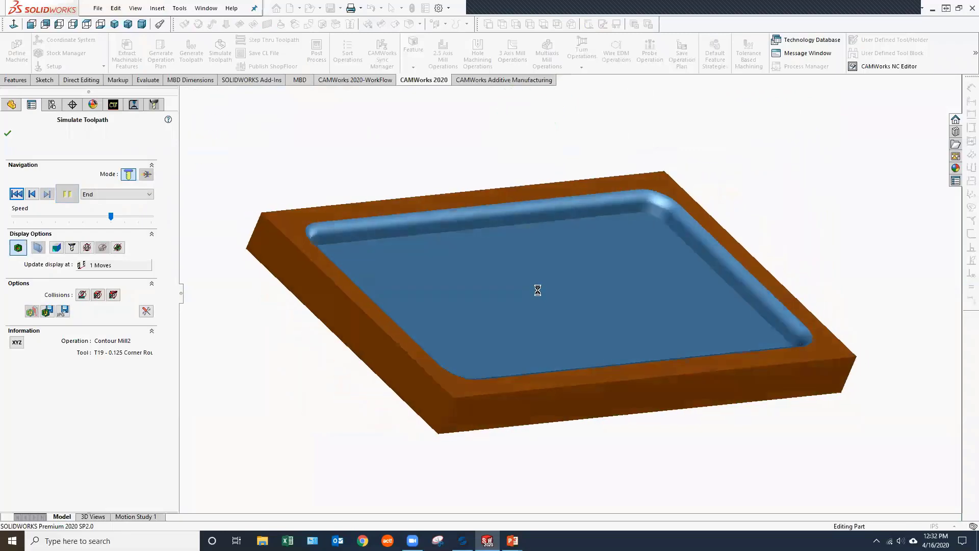
left_click(8, 134)
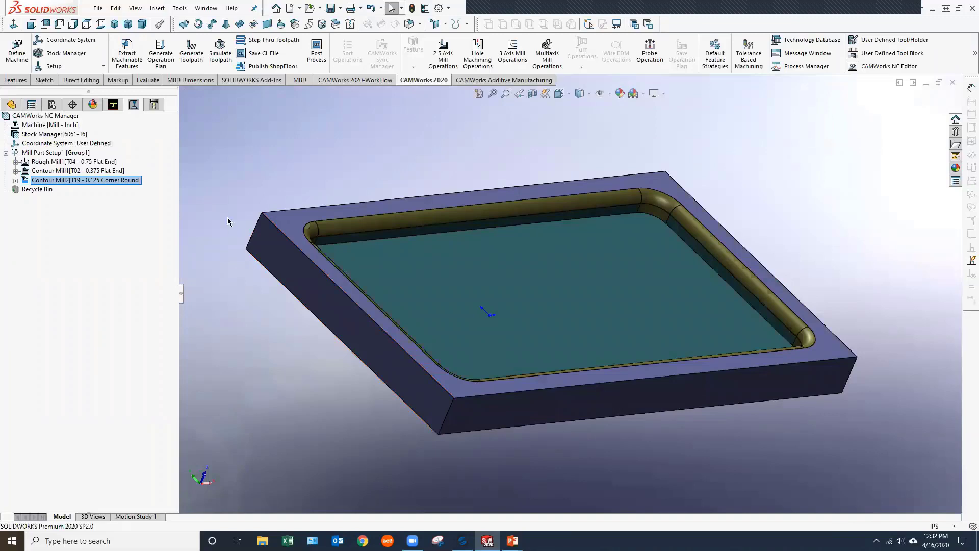
- Open Rough Mill1's optimization parameters and follow its TechDB ID to the matching feature condition in the Technology Database
left_click(76, 162)
left_click(76, 162)
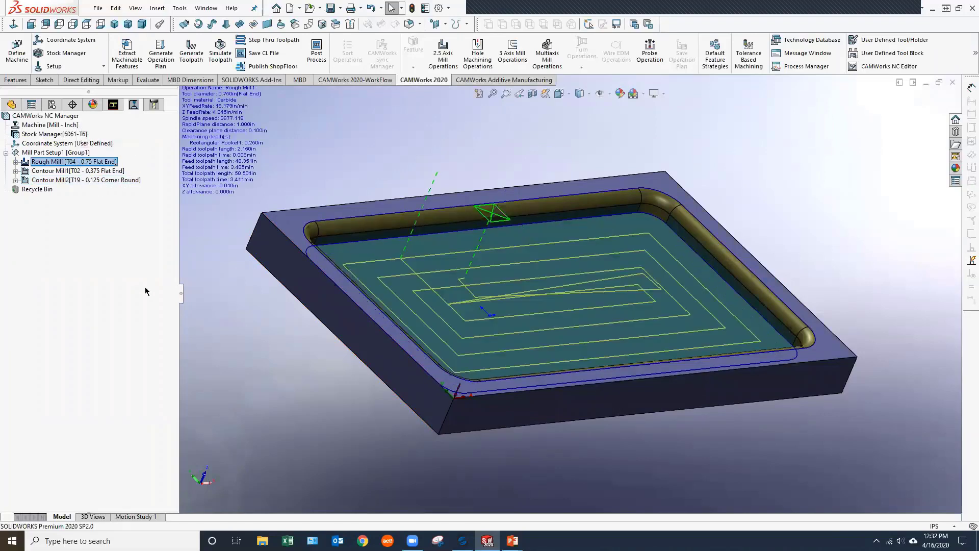
double_click(62, 164)
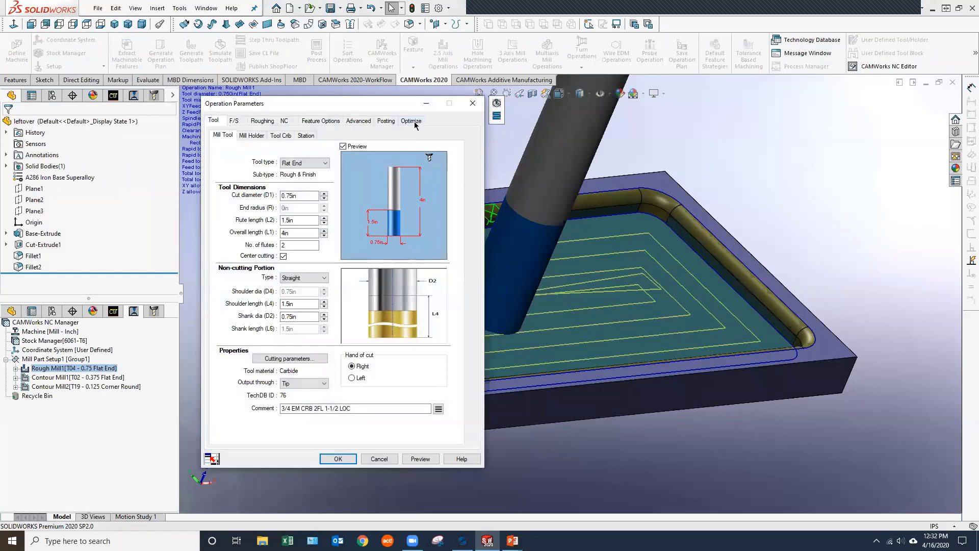
left_click(414, 120)
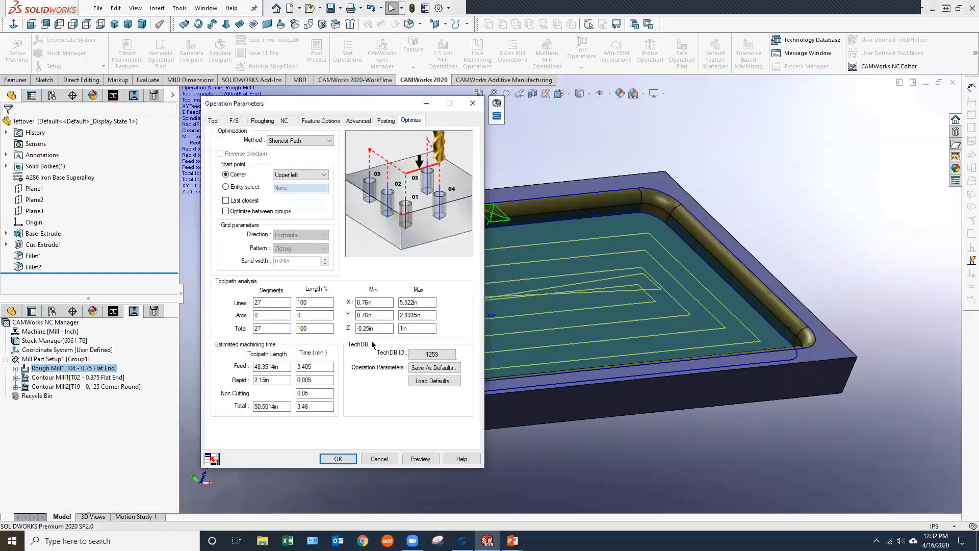
left_click(437, 359)
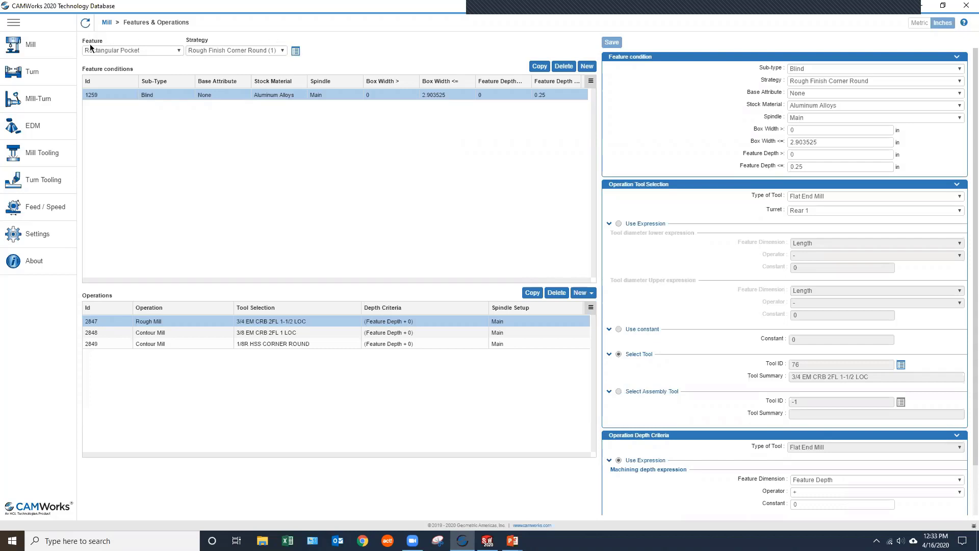
- Check the available mill feature types and the sub-type options for the Rough Finish Corner Round feature condition
left_click(179, 50)
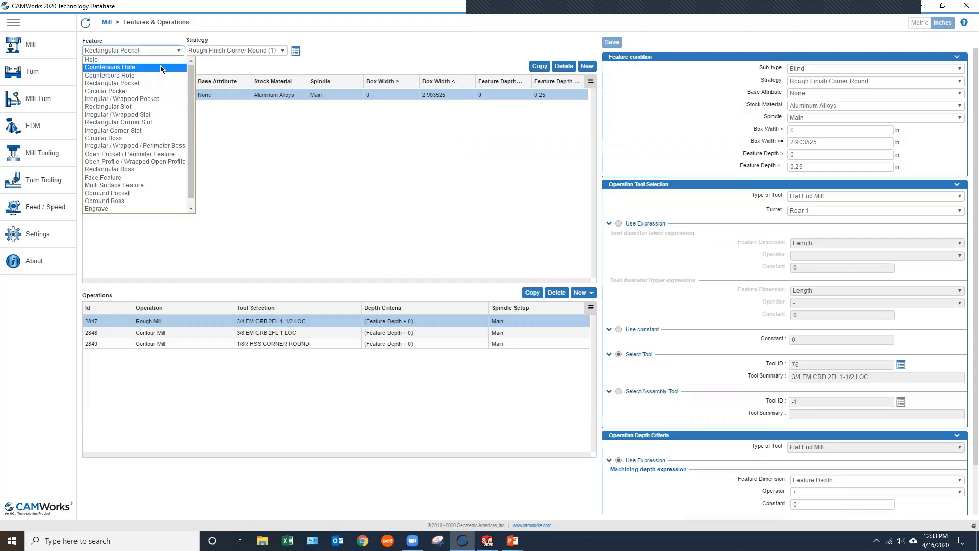
scroll(156, 130, "down", 1)
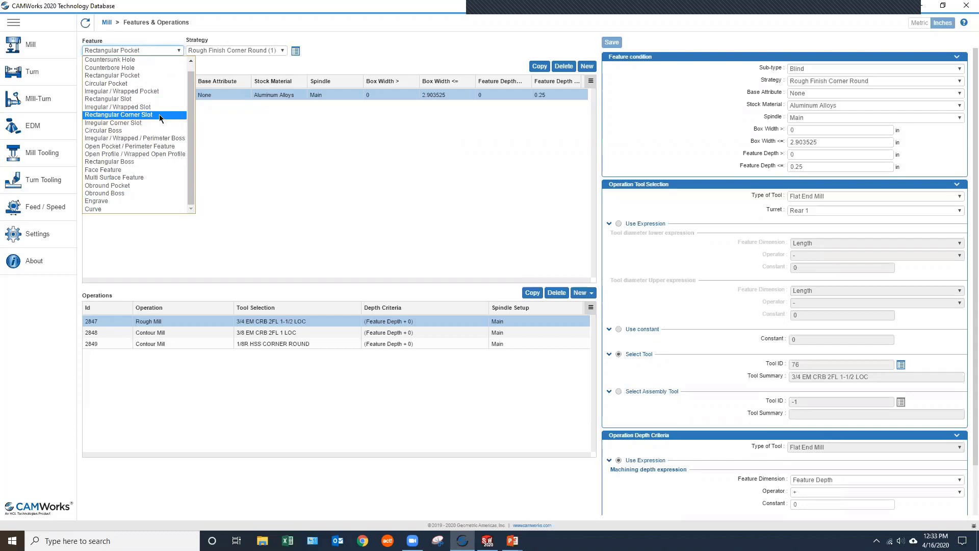
left_click(267, 130)
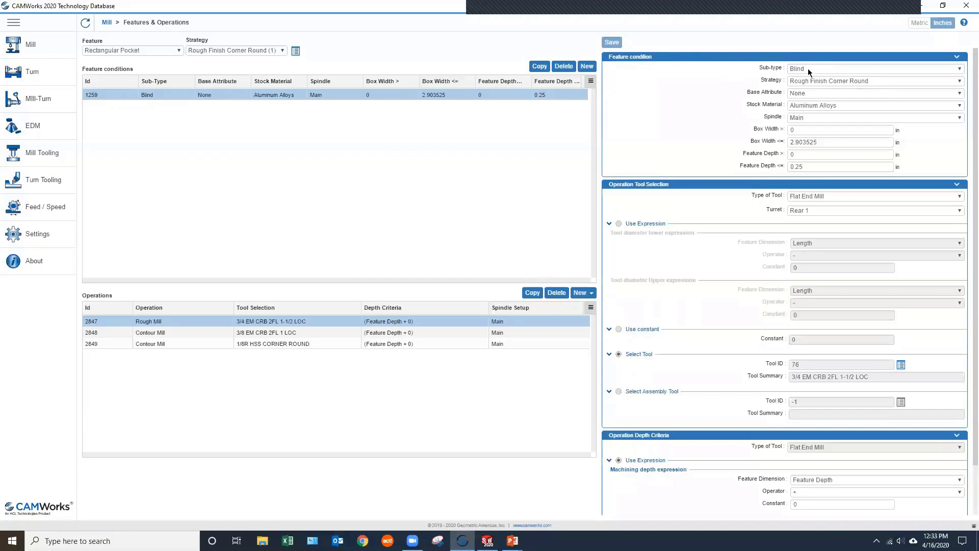
left_click(825, 70)
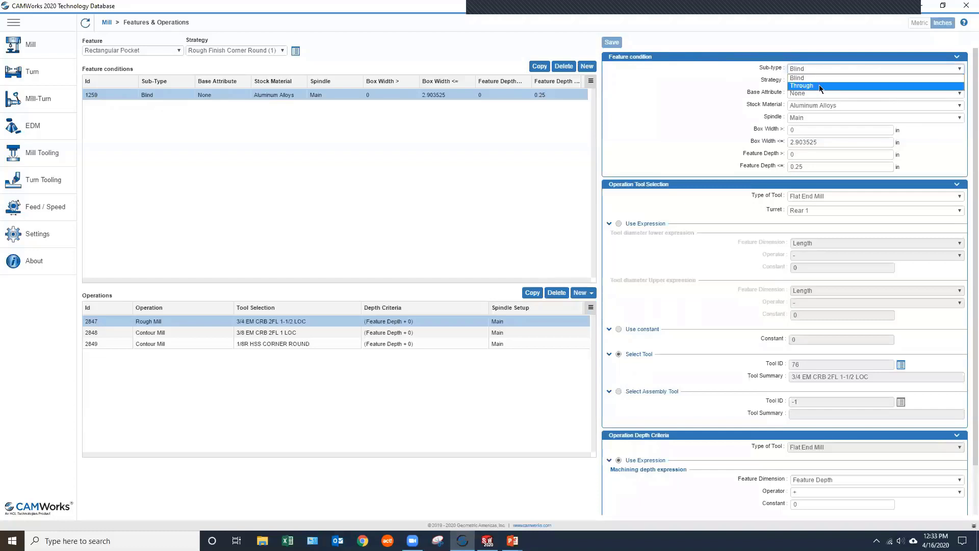
left_click(735, 77)
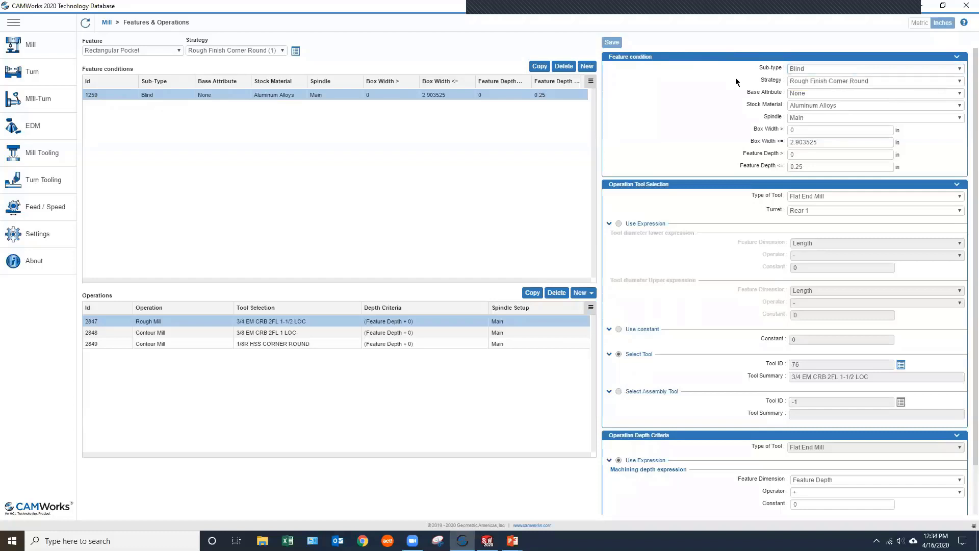
- Check the base attribute options of the Rough Finish Corner Round condition and set its stock material to All
left_click(810, 95)
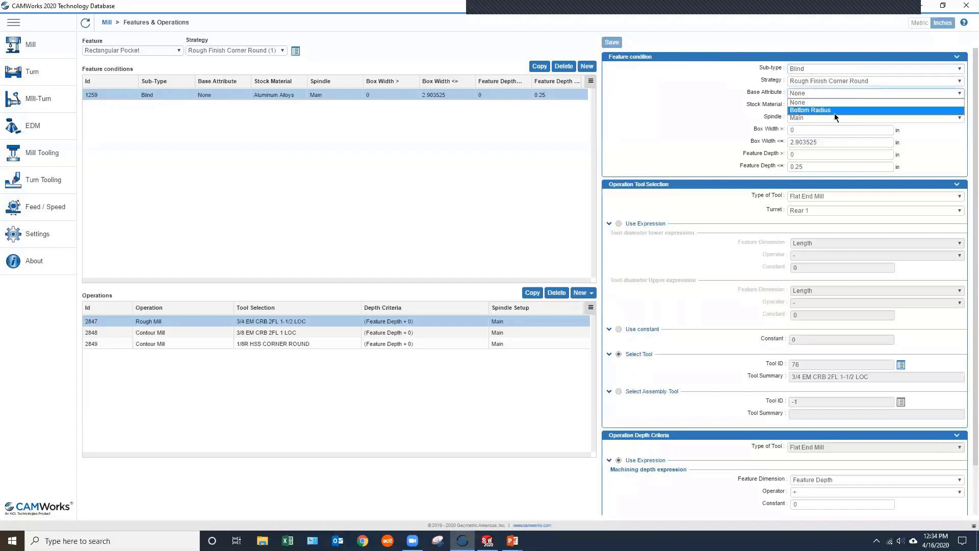
left_click(720, 115)
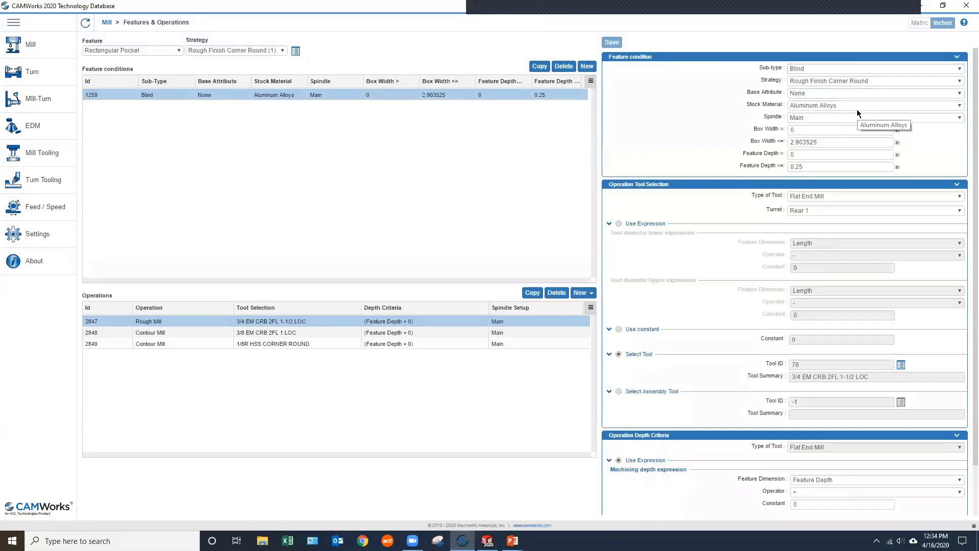
left_click(908, 106)
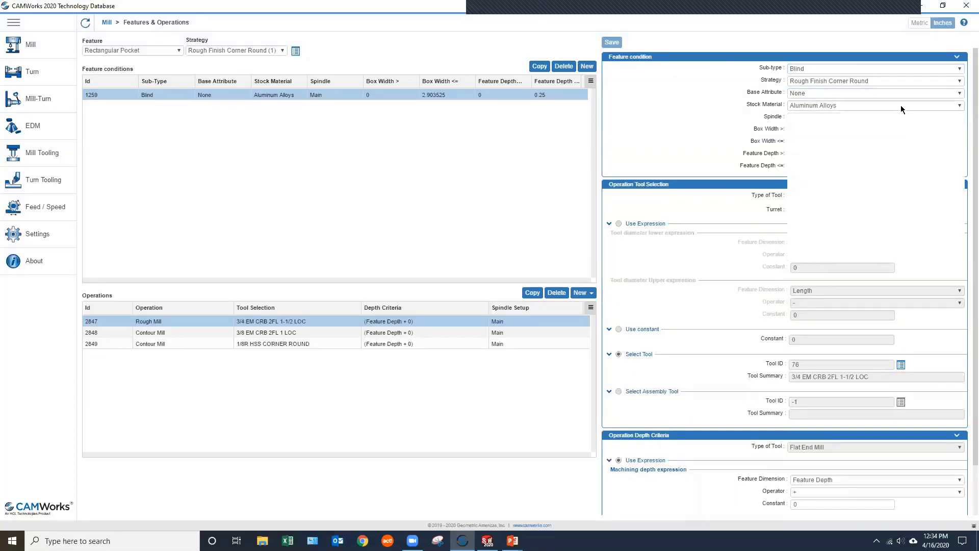
left_click(829, 116)
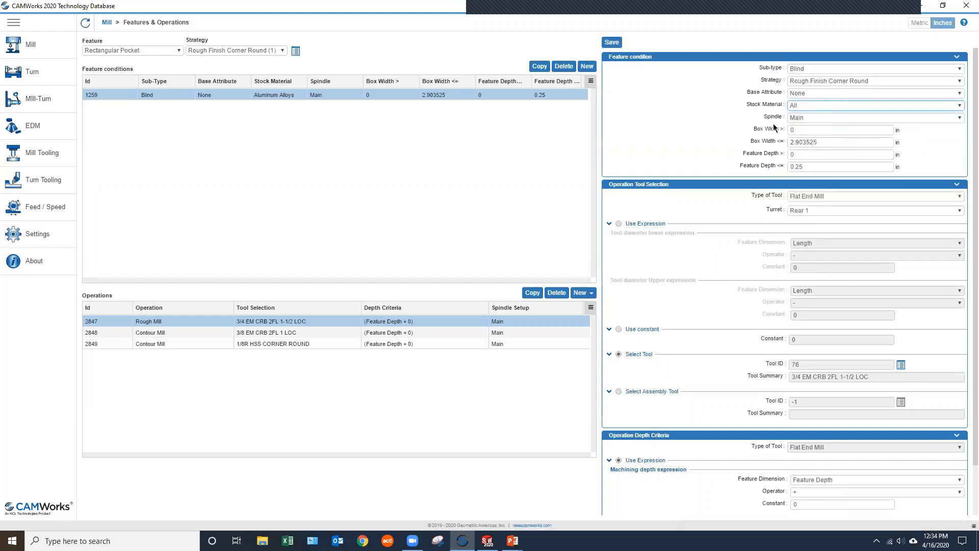
- Set the feature condition's upper box width limit to 3.0 in and save the changes before switching operations
left_click(805, 129)
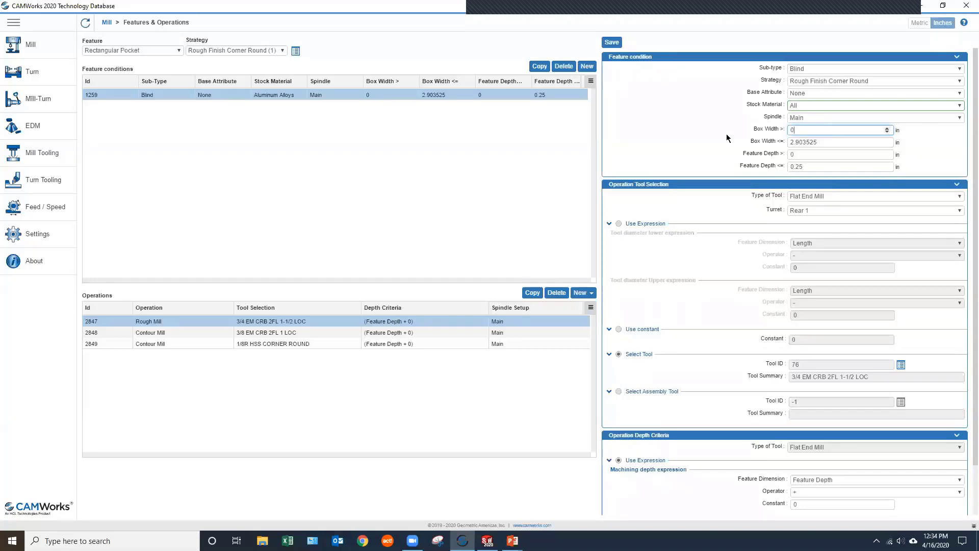
left_click(826, 143)
double_click(796, 143)
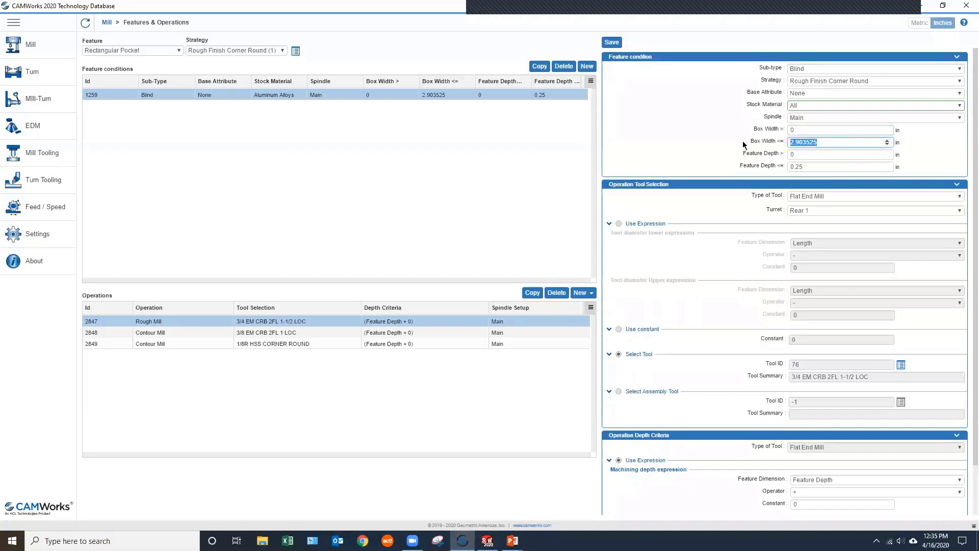
type("3.0")
left_click(817, 154)
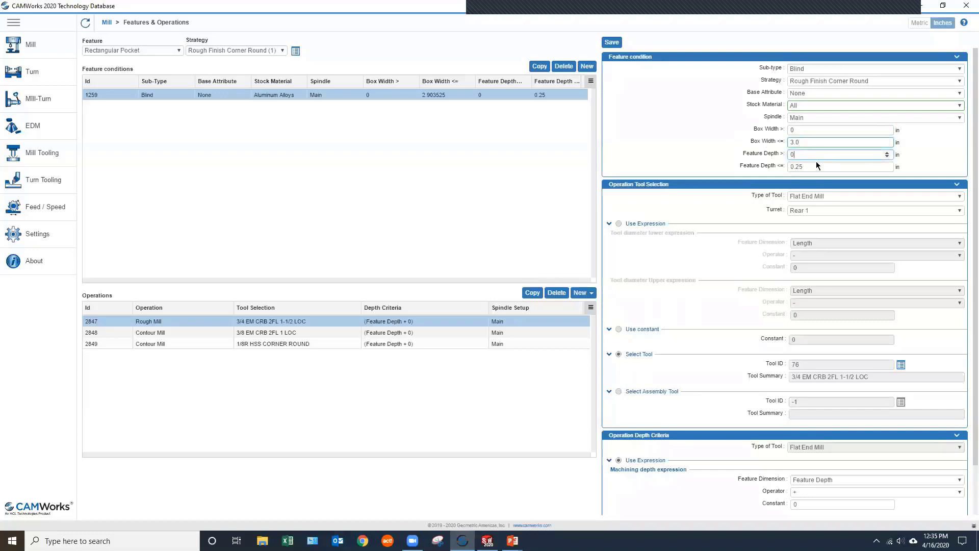
left_click(815, 167)
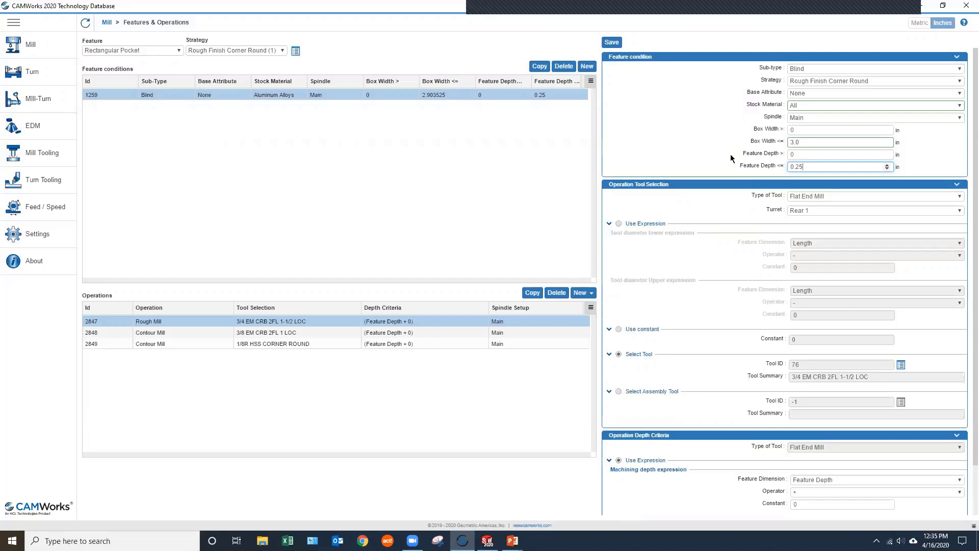
left_click(815, 155)
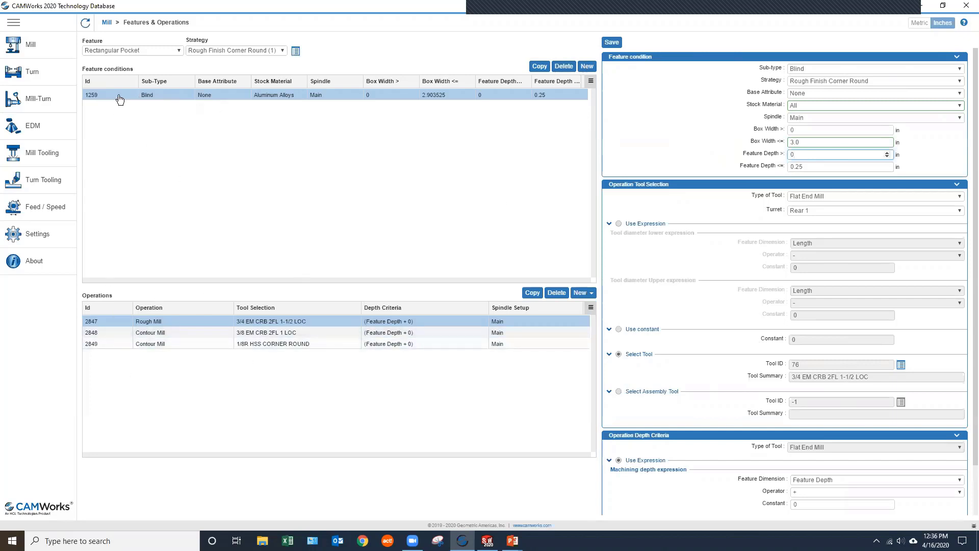
left_click(191, 333)
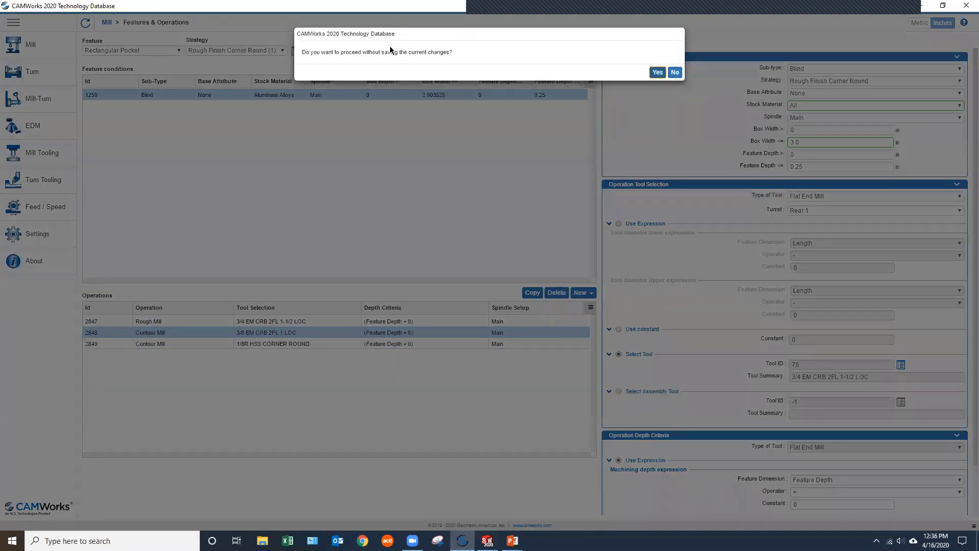
left_click(674, 73)
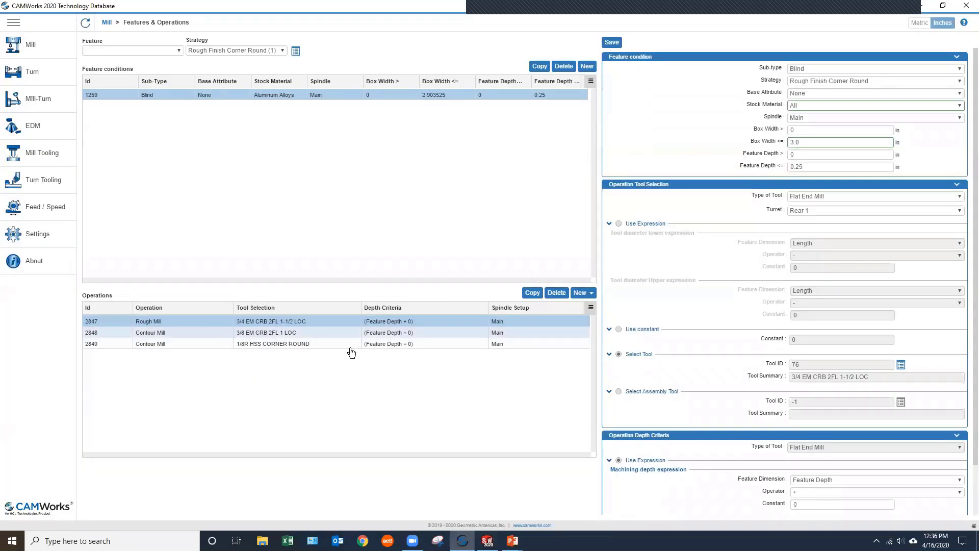
left_click(305, 339)
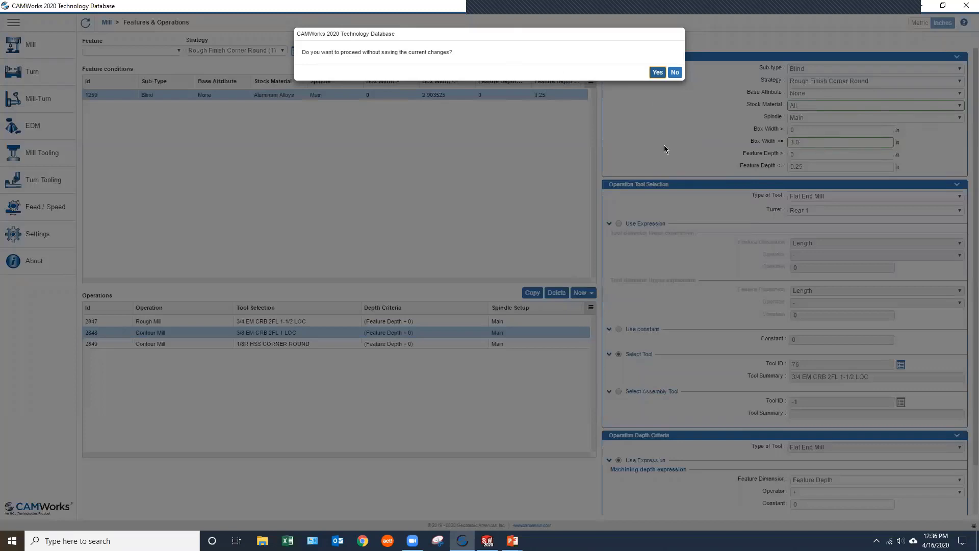
left_click(673, 73)
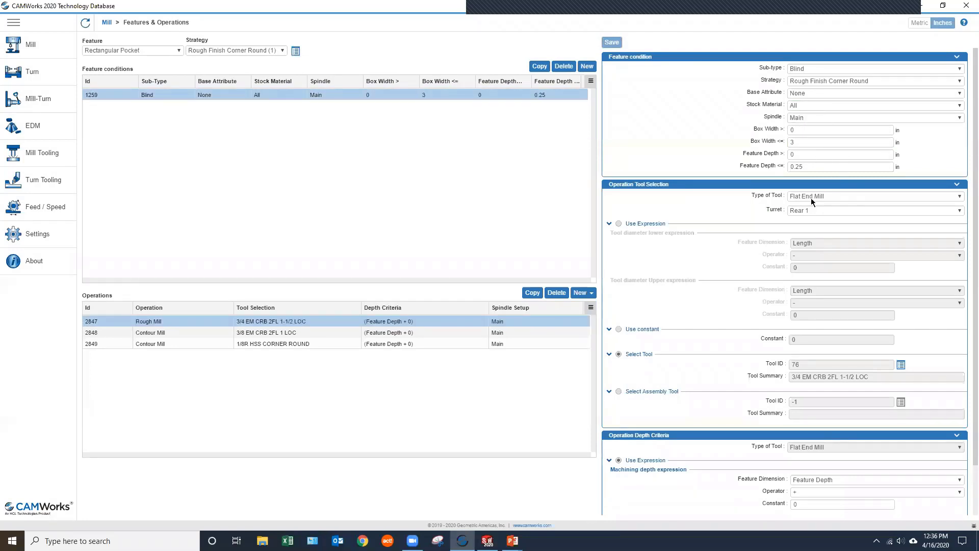
- Make the first Contour Mill operation select its tool by expression, with the lower tool diameter as Largest Inscribed Circle * .25
left_click(163, 334)
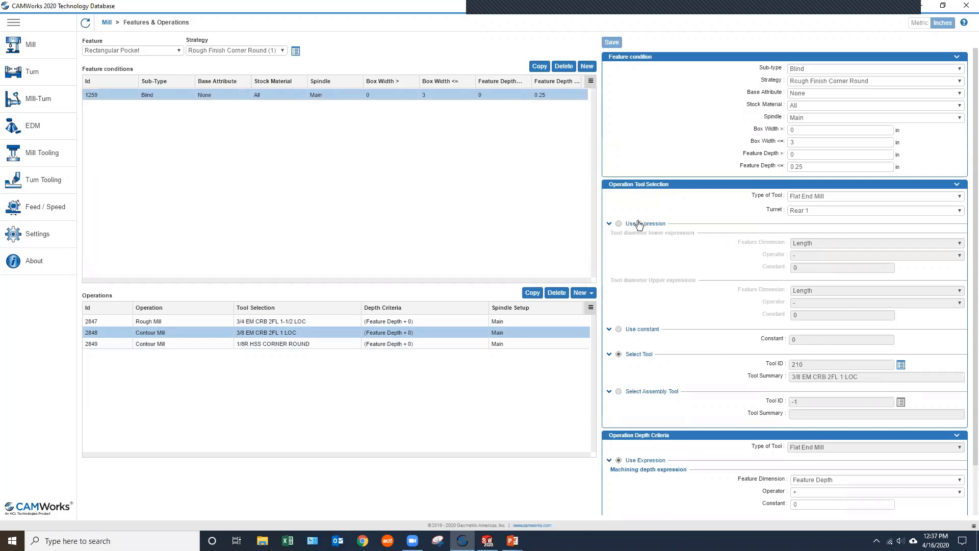
left_click(618, 224)
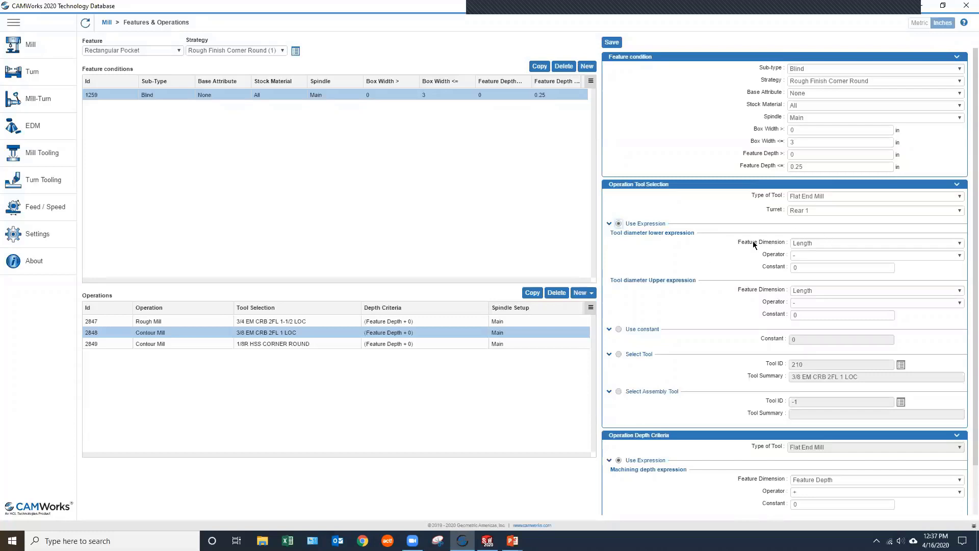
left_click(838, 242)
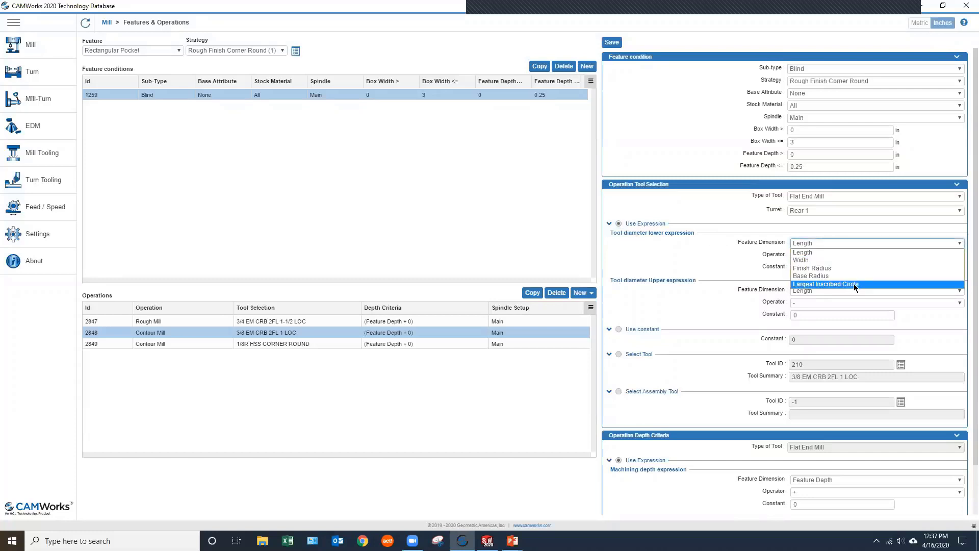
left_click(743, 260)
left_click(808, 254)
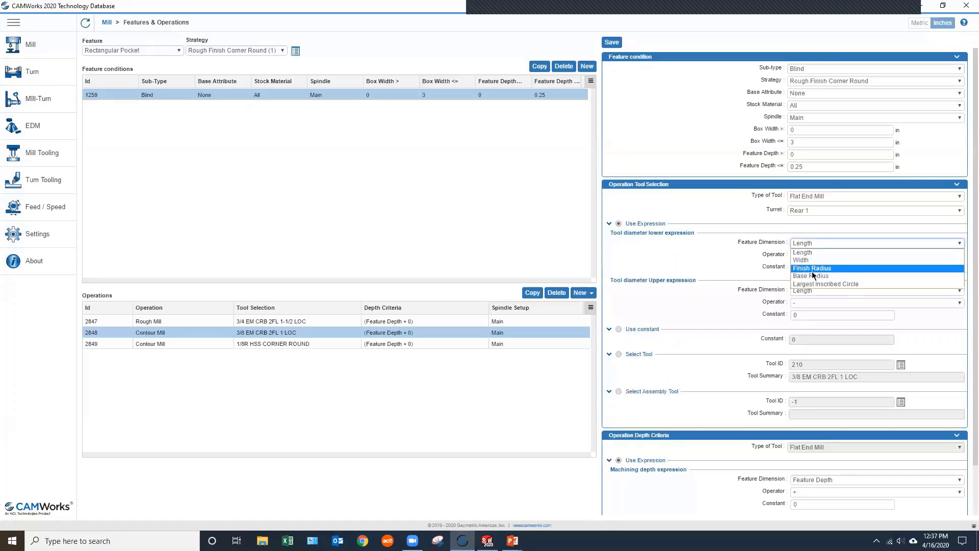
left_click(831, 283)
left_click(809, 268)
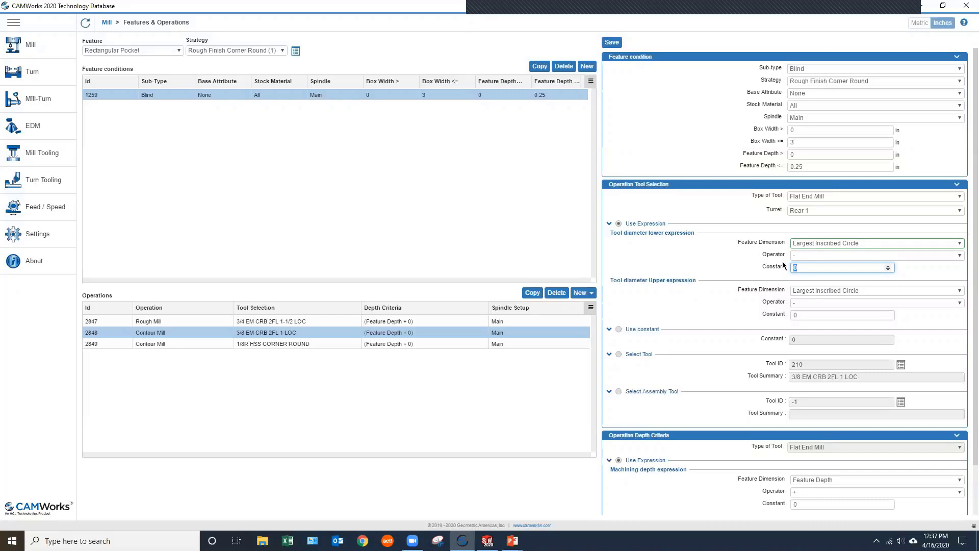
left_click(829, 255)
left_click(797, 265)
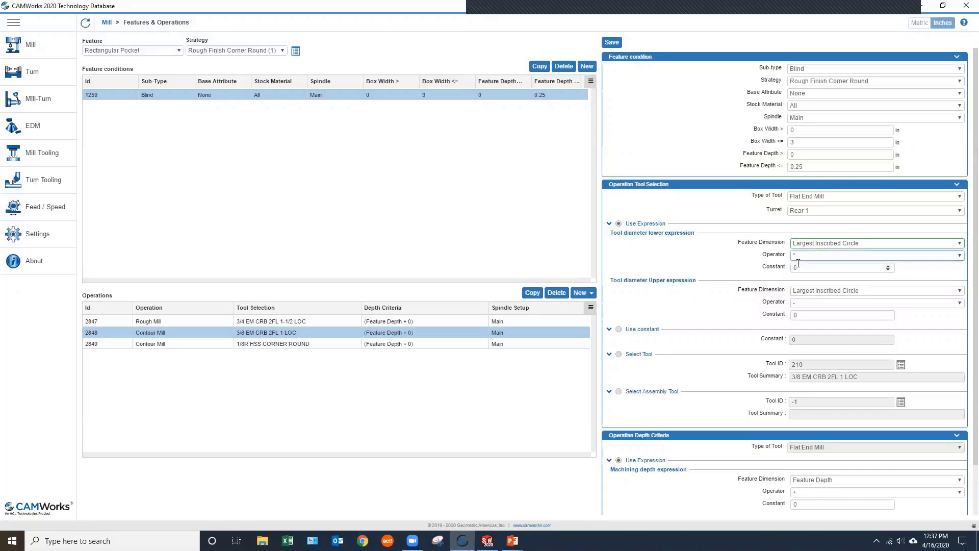
left_click(798, 268)
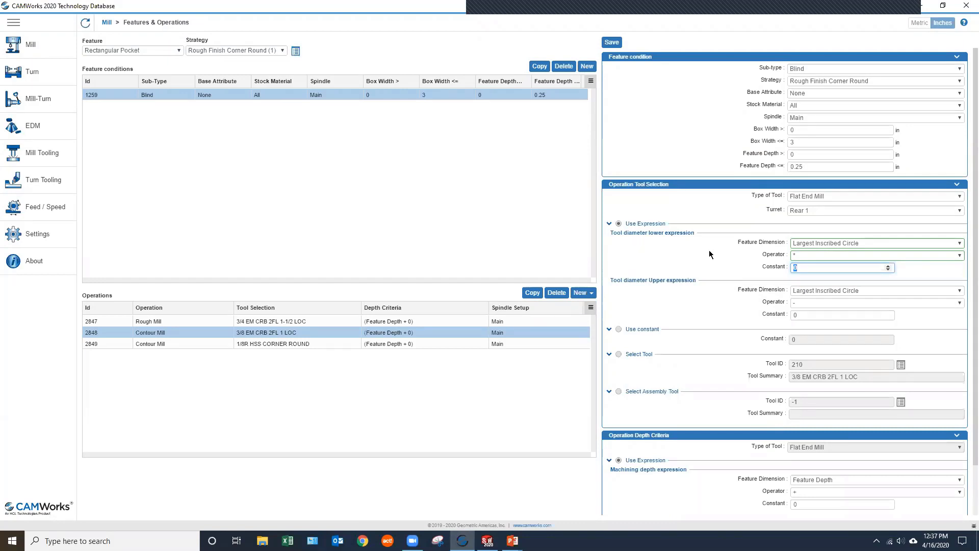
key("BackSpace")
type(".25")
- Set the upper tool diameter expression to Largest Inscribed Circle * .375 and save the operation
left_click(958, 303)
left_click(821, 311)
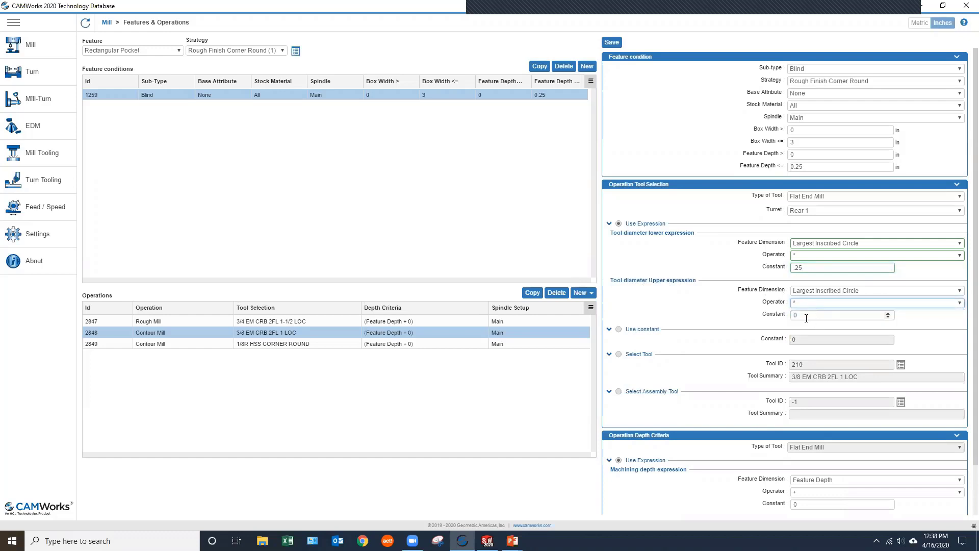
key("Tab")
type(".375")
left_click(826, 267)
left_click(612, 42)
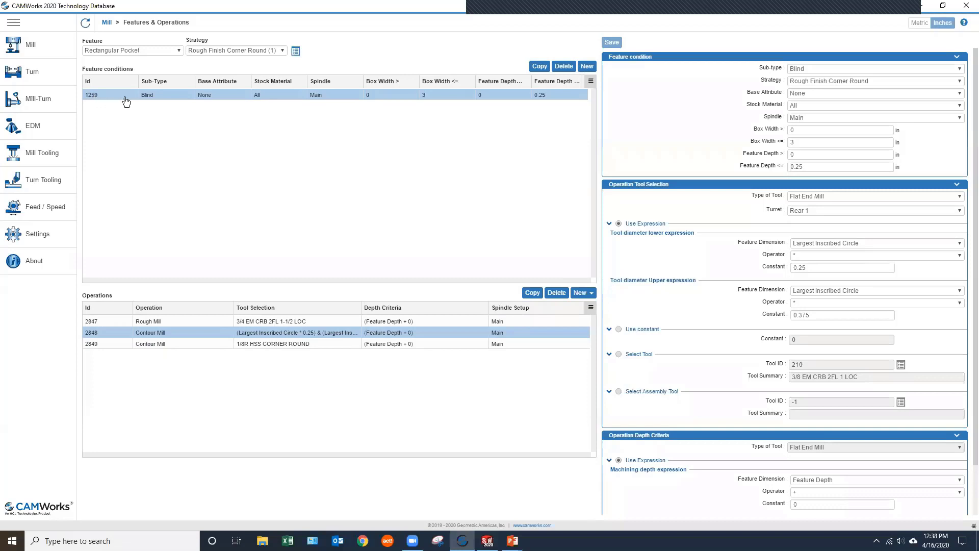
- Copy the feature condition, set the copy's box width range from 3.0001 to 6 in, and save it
left_click(804, 131)
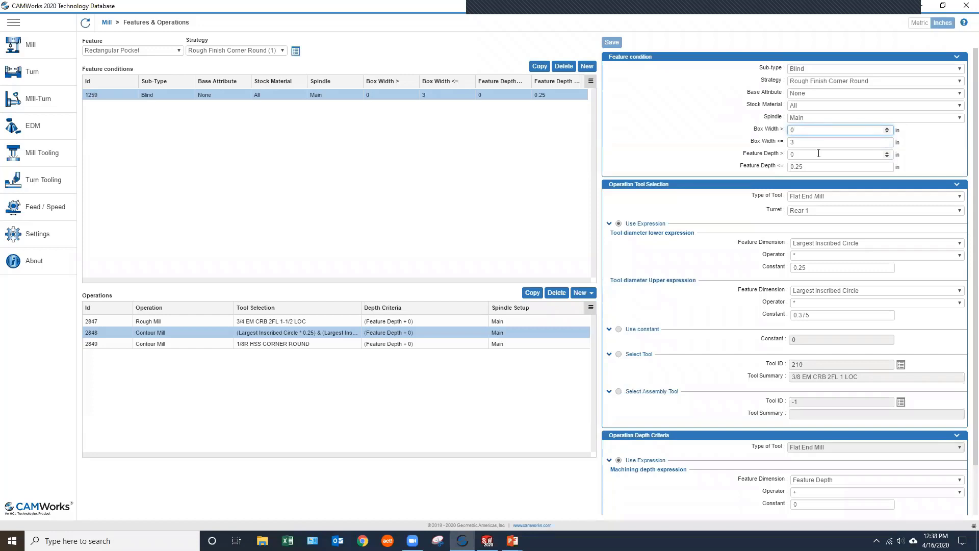
left_click(814, 142)
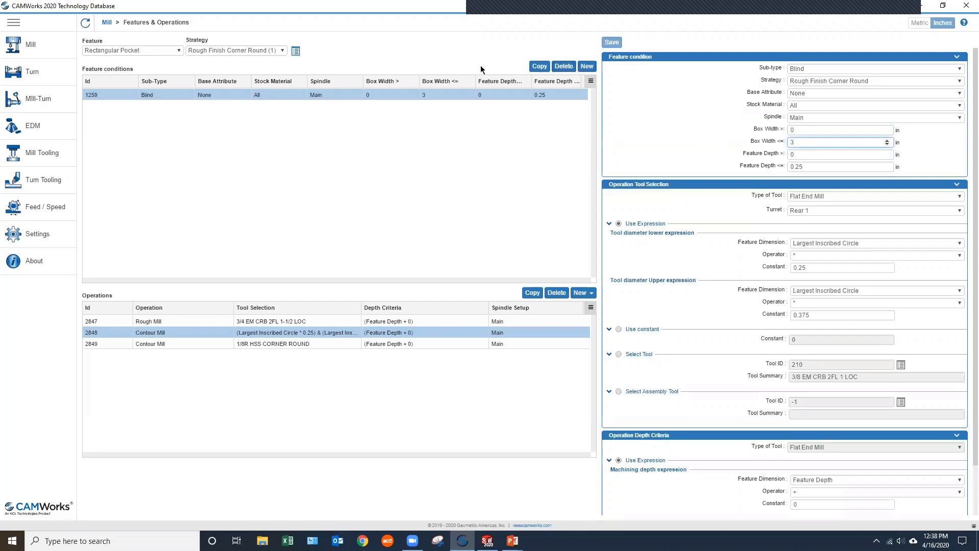
left_click(539, 67)
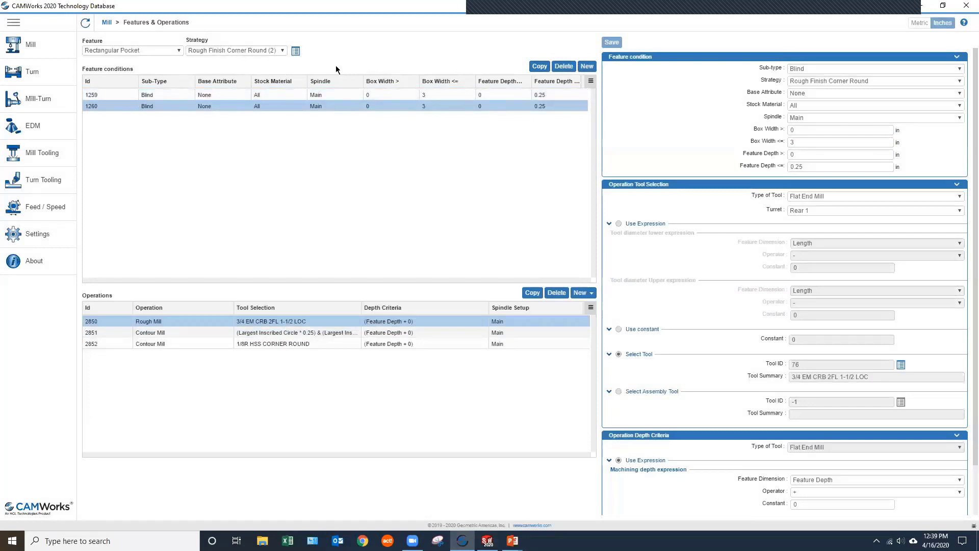
double_click(801, 130)
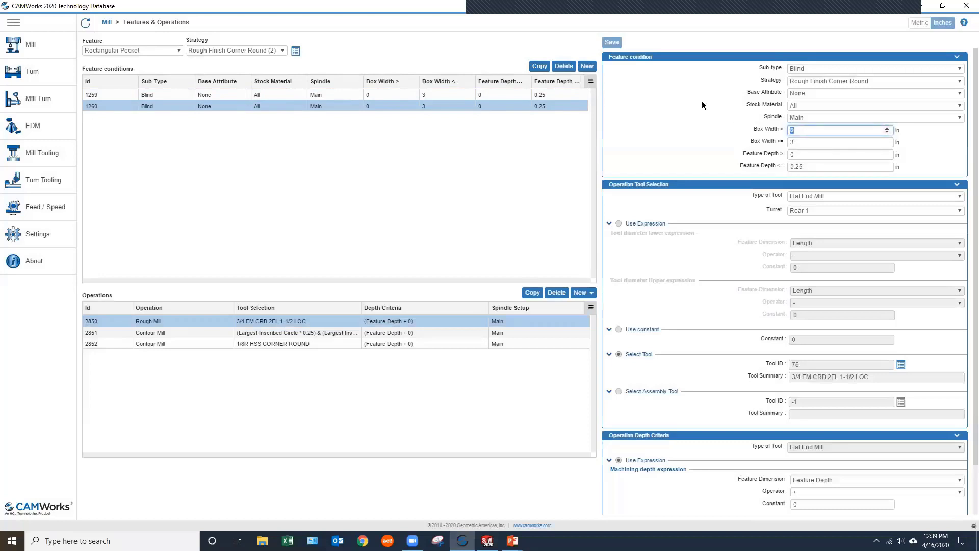
type("3.0001")
double_click(801, 142)
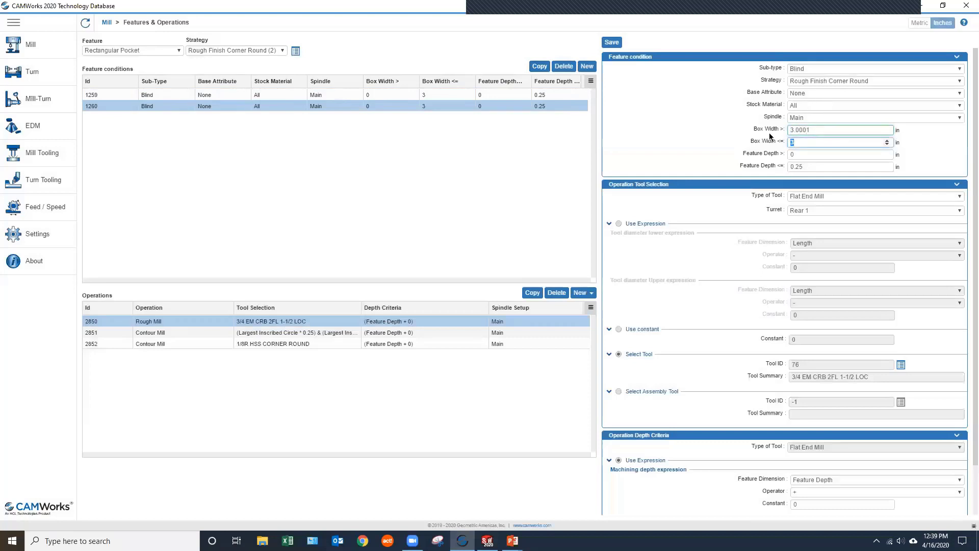
type("6")
left_click(611, 43)
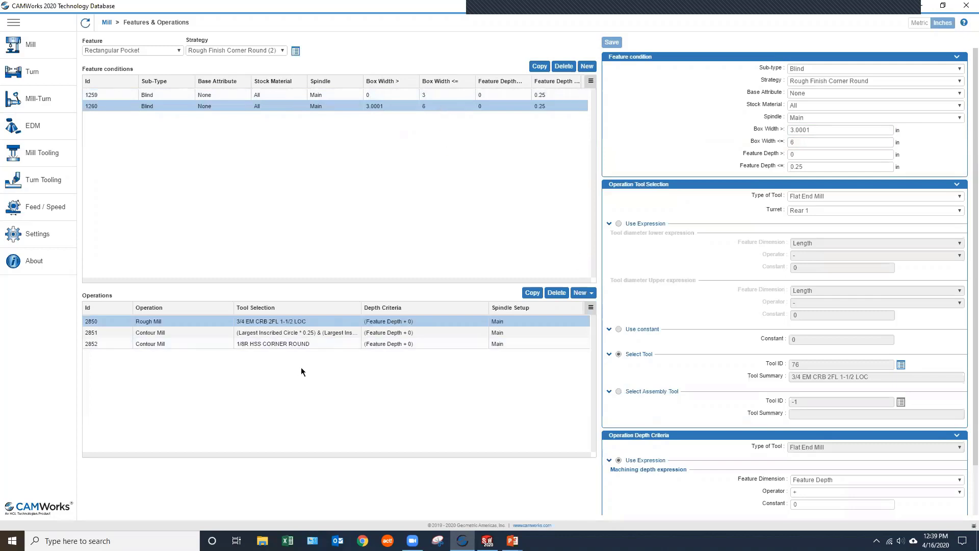
- Check which operation types can be added to the copied feature condition
left_click(595, 294)
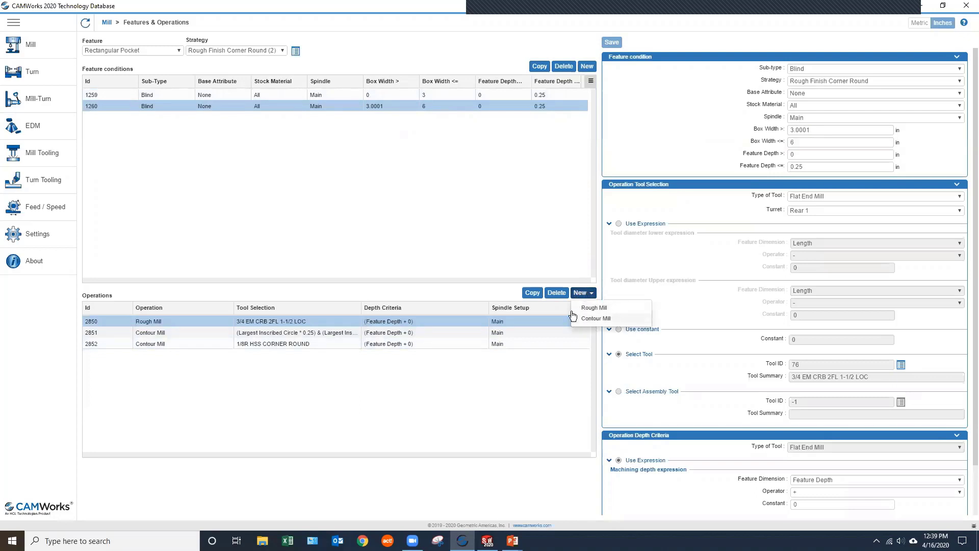
left_click(496, 295)
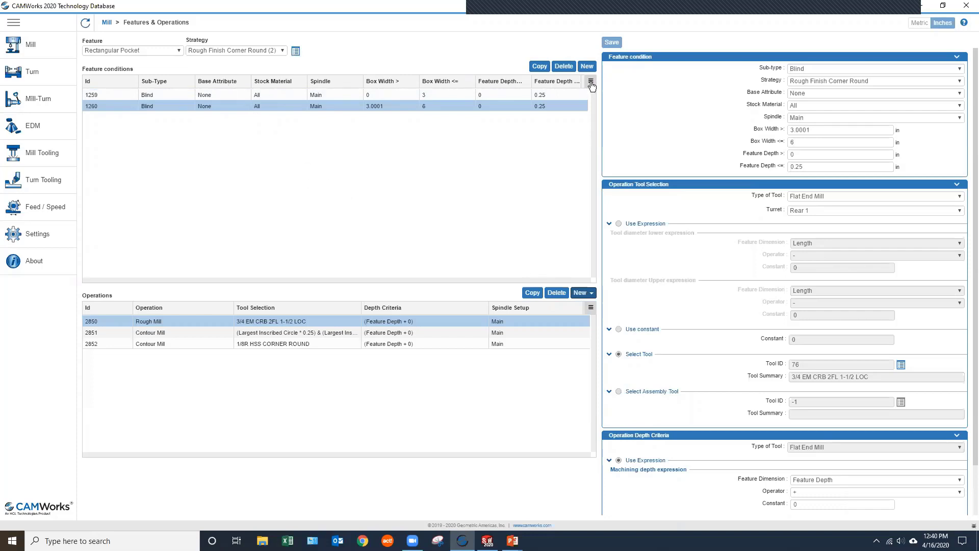
- Hide the Base Attribute, Sub-Type and Spindle columns in the feature conditions table and narrow the Box Width <= column
left_click(590, 83)
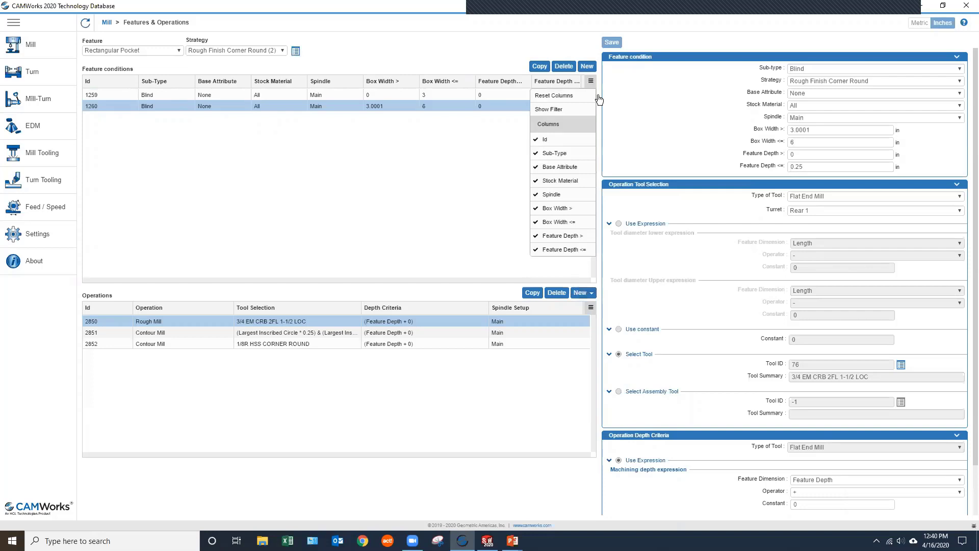
left_click(572, 173)
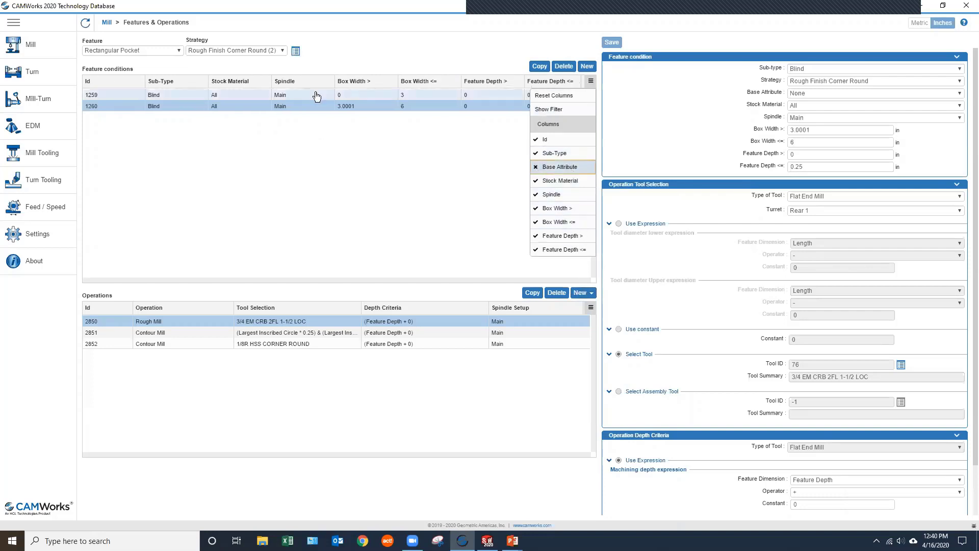
left_click(576, 156)
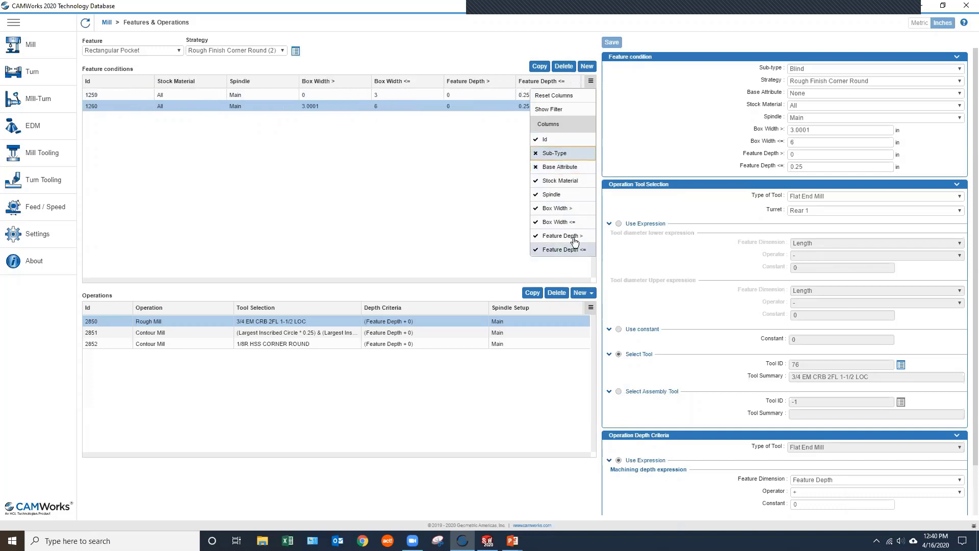
left_click(561, 194)
left_click(432, 163)
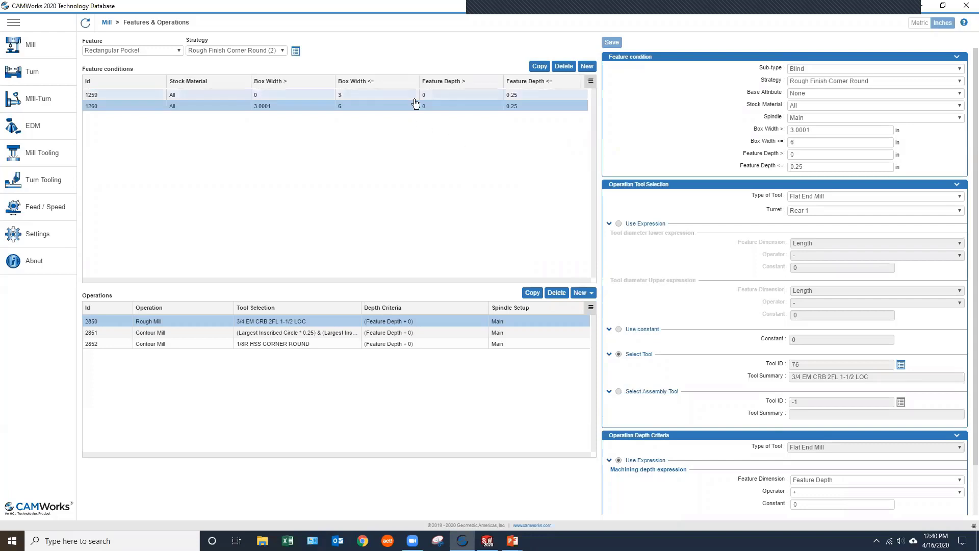
left_click_drag(419, 81, 381, 83)
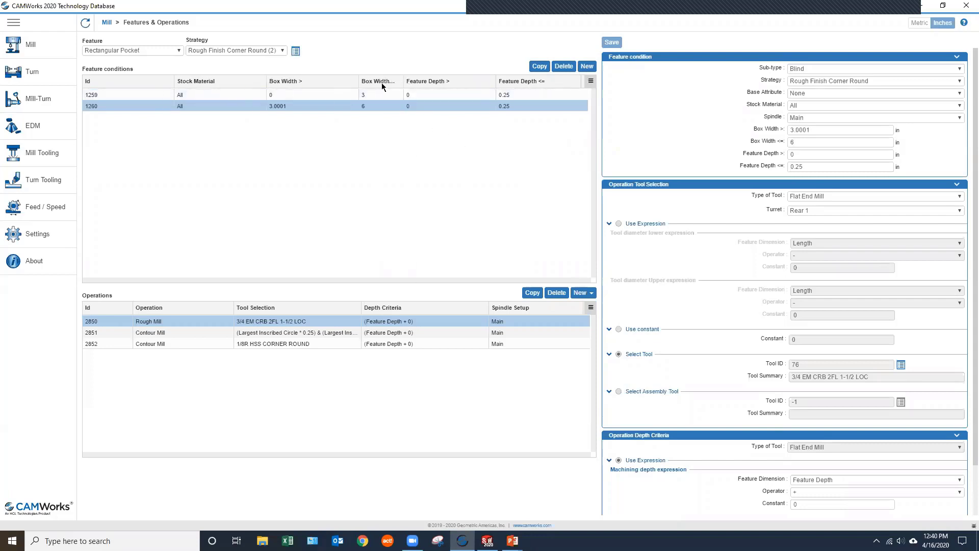
- Narrow the Stock Material, Feature Depth > and Feature Depth <= columns in the feature conditions table
left_click_drag(256, 80, 236, 82)
left_click_drag(583, 81, 471, 84)
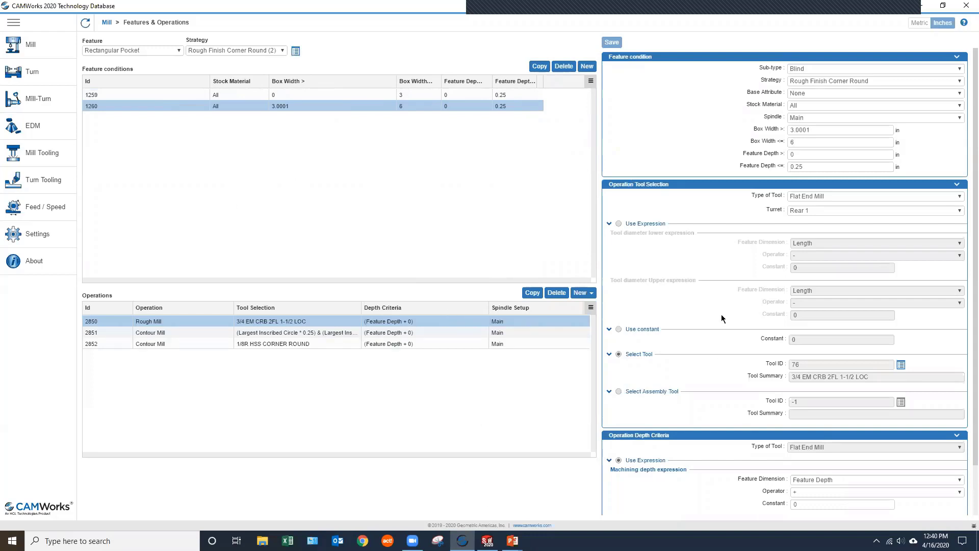
- Examine the depth criteria of the 1/8R HSS Corner Round contour operation, including the operators offered for its machining depth expression
scroll(715, 224, "down", 1)
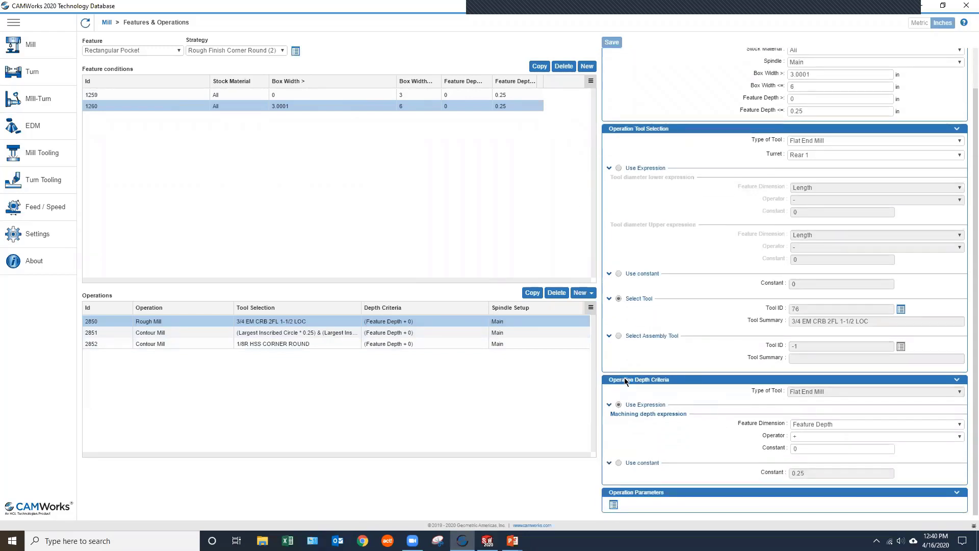
left_click(242, 335)
left_click(307, 347)
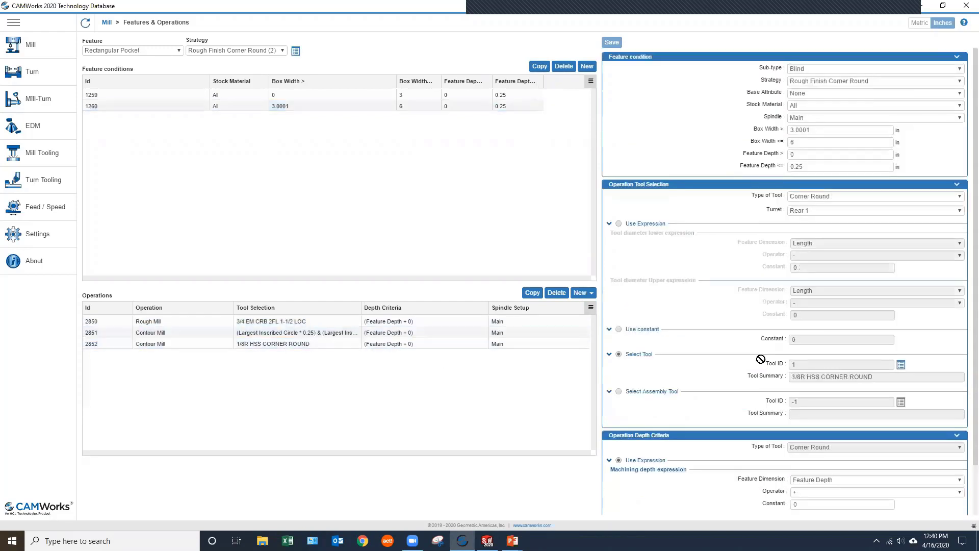
scroll(775, 420, "down", 2)
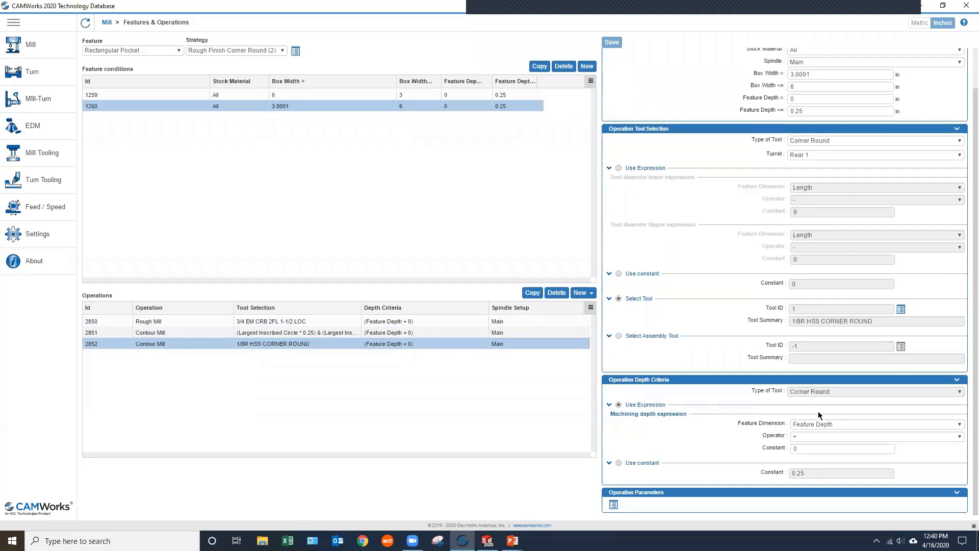
left_click(814, 438)
left_click(770, 444)
left_click(829, 447)
left_click(957, 438)
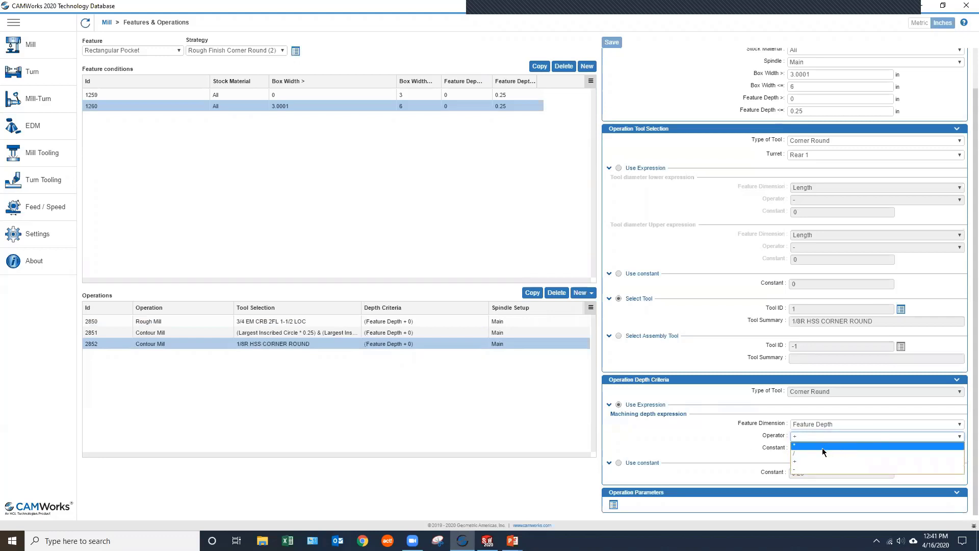
left_click(791, 462)
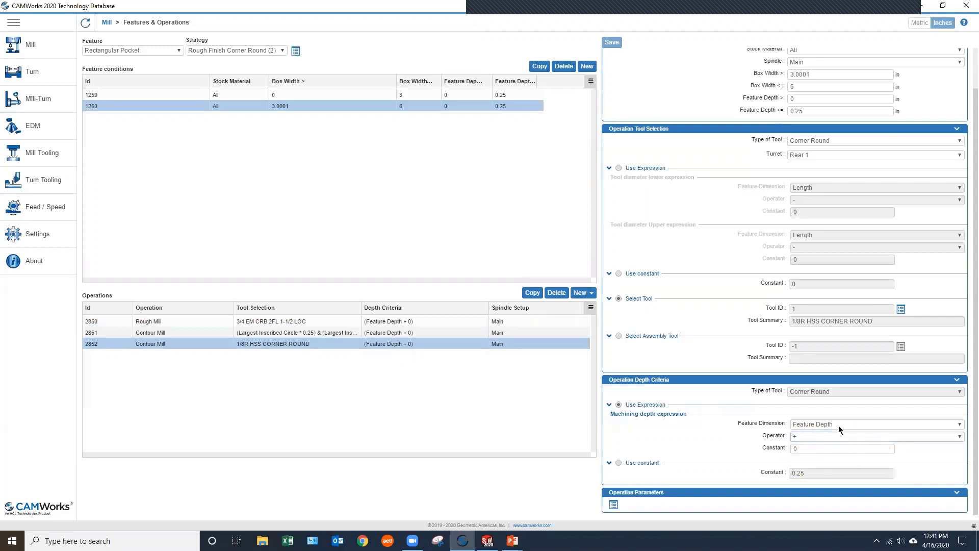
left_click(839, 425)
left_click(728, 440)
- Open the corner round operation's parameters and review its feed and speed, NC, feature options, advanced and optimize settings
left_click(616, 503)
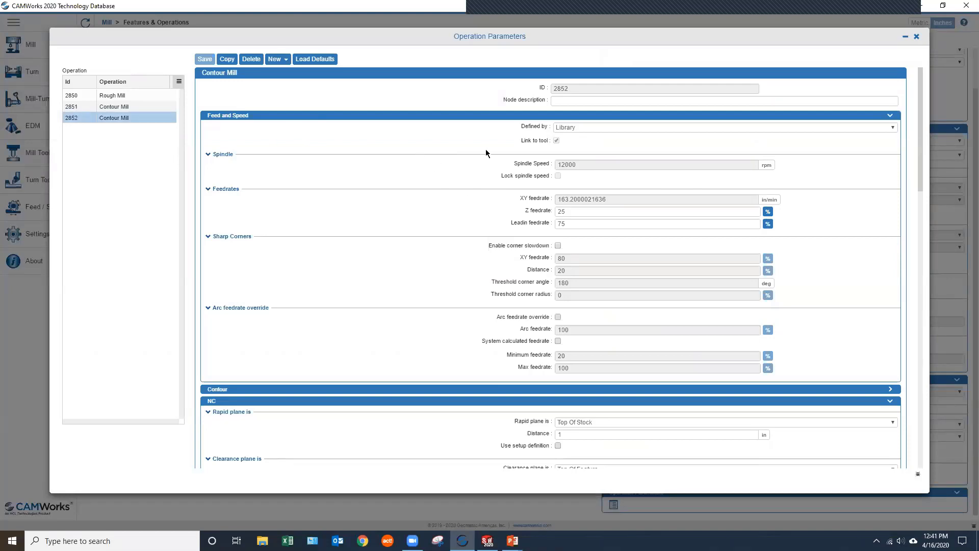
scroll(323, 302, "down", 8)
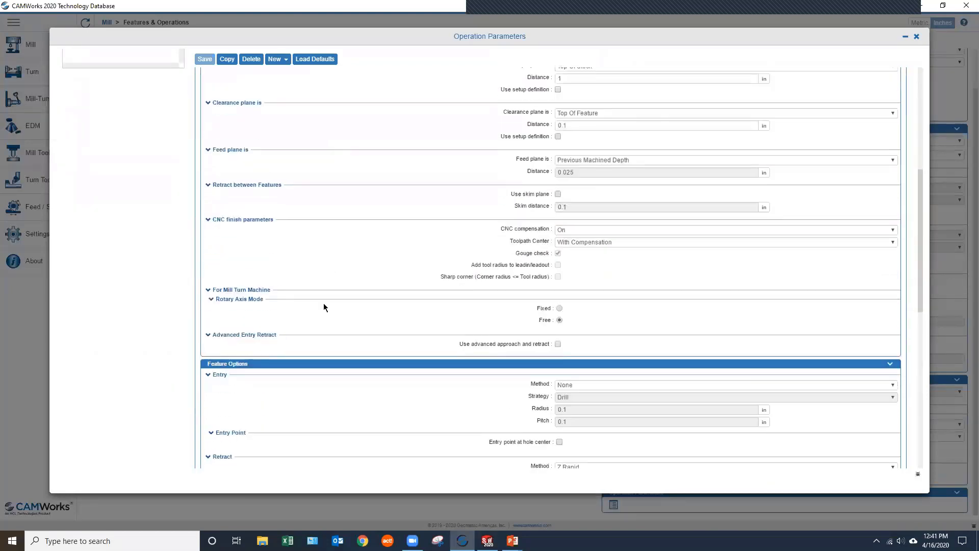
scroll(322, 301, "up", 1)
scroll(322, 300, "down", 4)
scroll(322, 299, "down", 1)
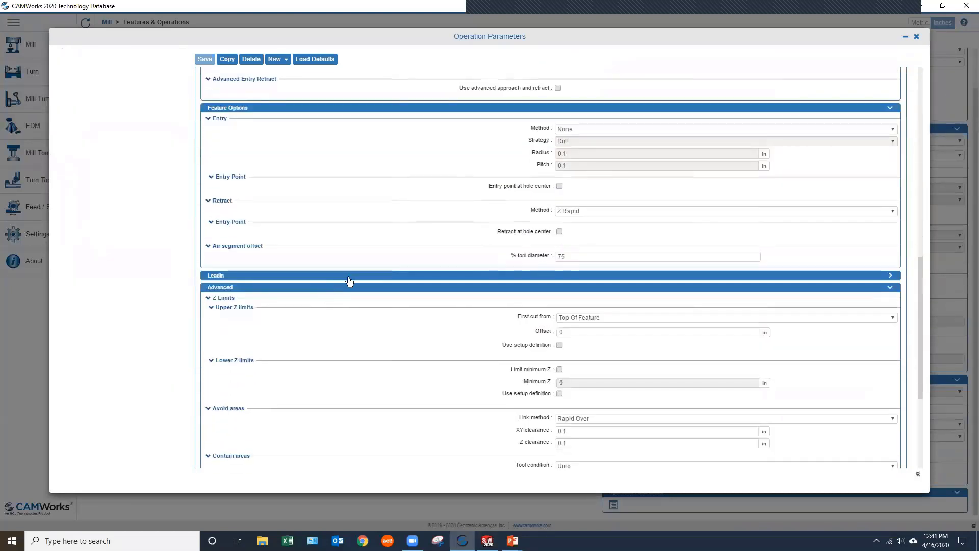
scroll(443, 232, "down", 4)
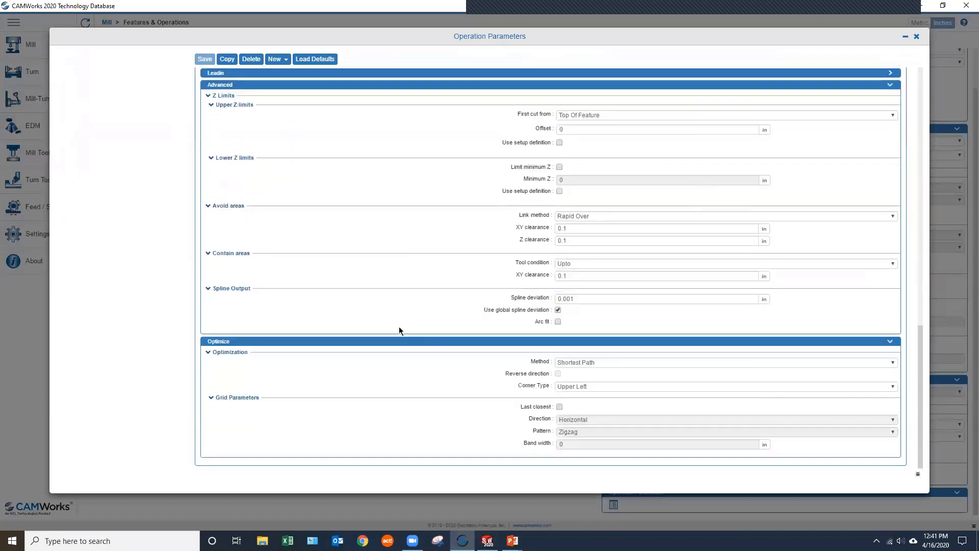
scroll(399, 327, "up", 15)
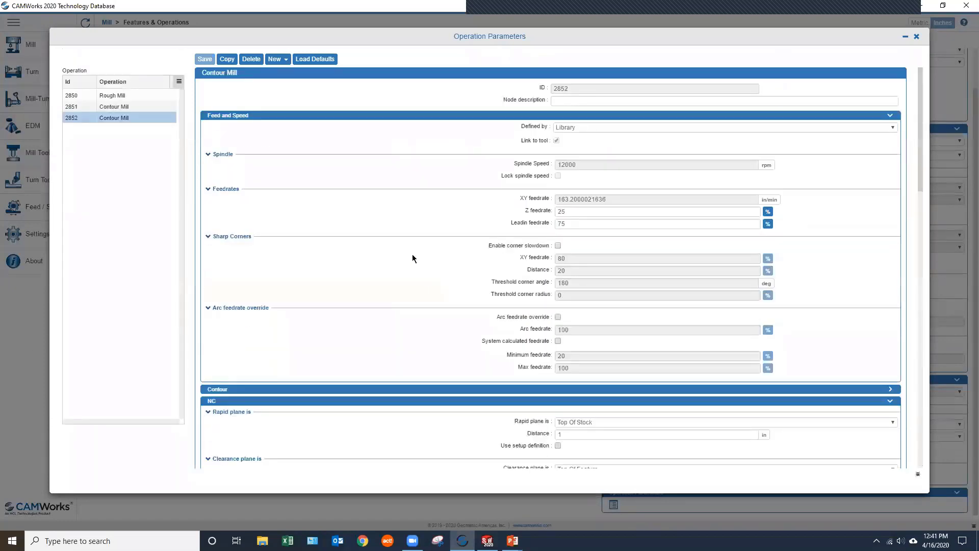
- Expand and review the operation's Contour and Leadin parameters, and close the Operation Parameters window without changes
left_click(291, 389)
scroll(381, 278, "down", 3)
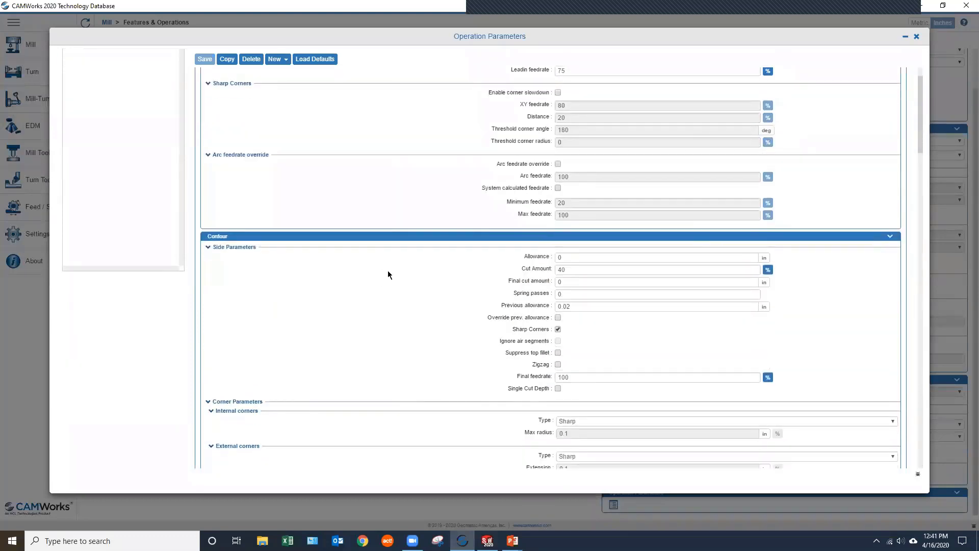
scroll(381, 279, "down", 7)
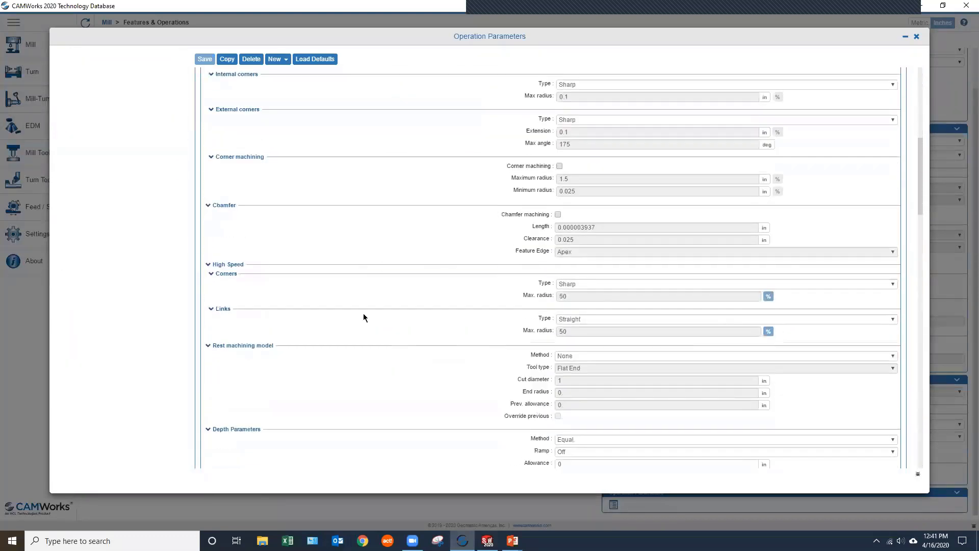
scroll(364, 321, "down", 10)
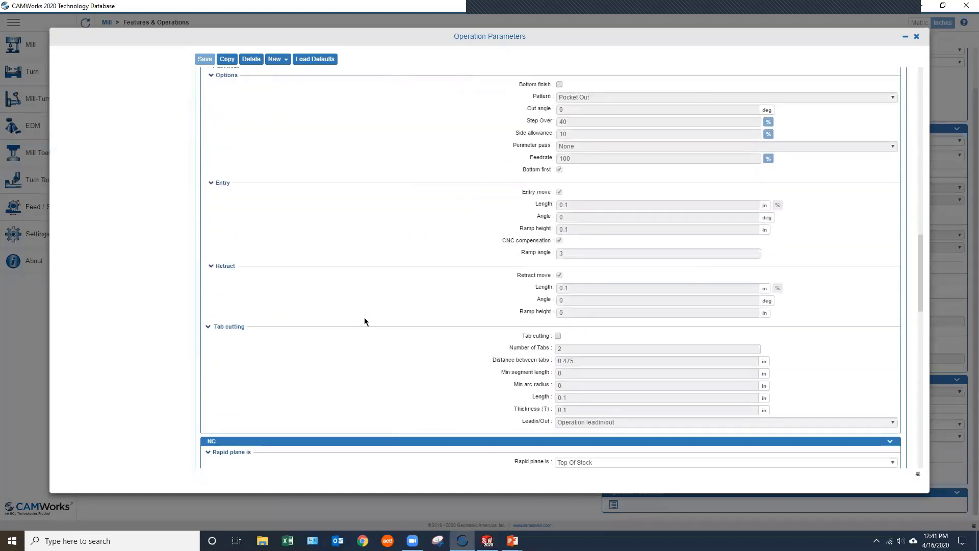
scroll(364, 321, "down", 15)
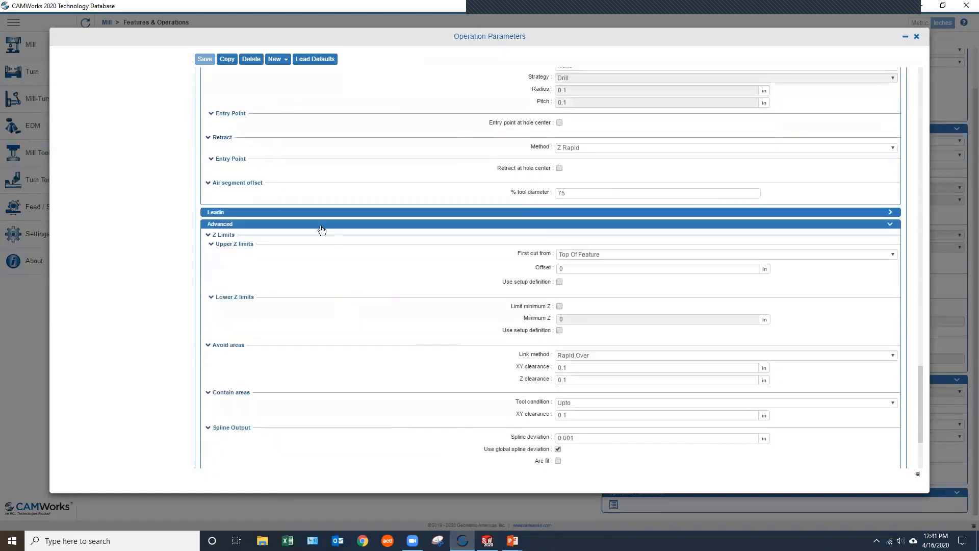
left_click(306, 212)
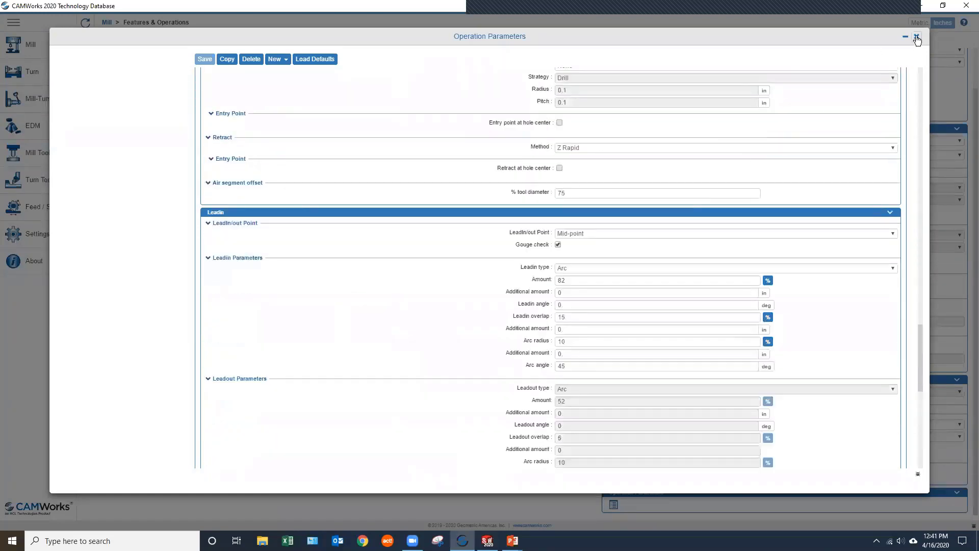
left_click(916, 37)
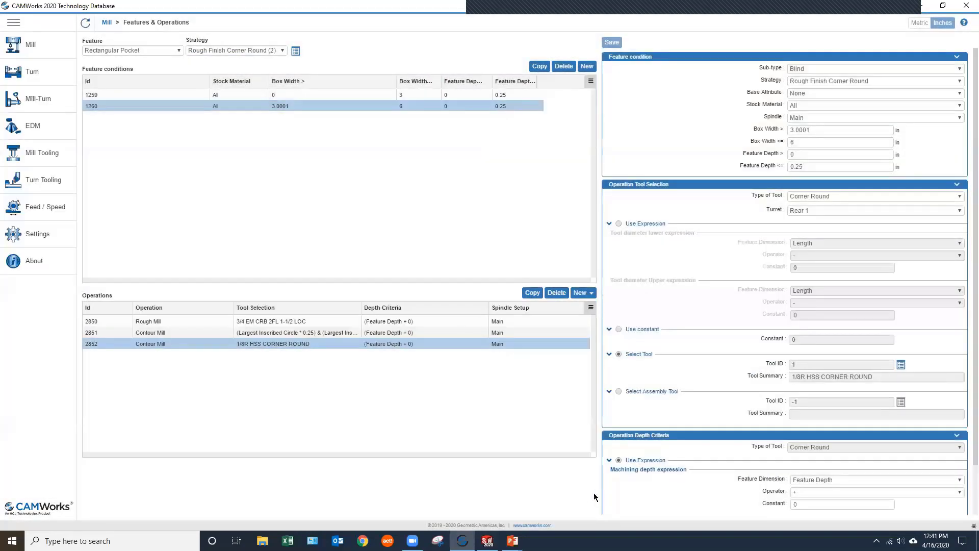
key("alt+Tab")
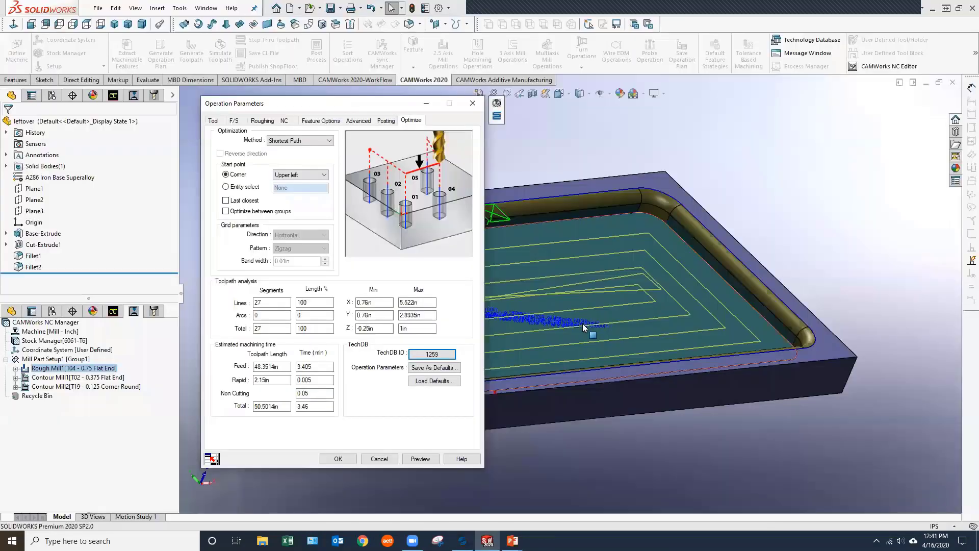
key("alt+Tab")
key("alt+Tab")
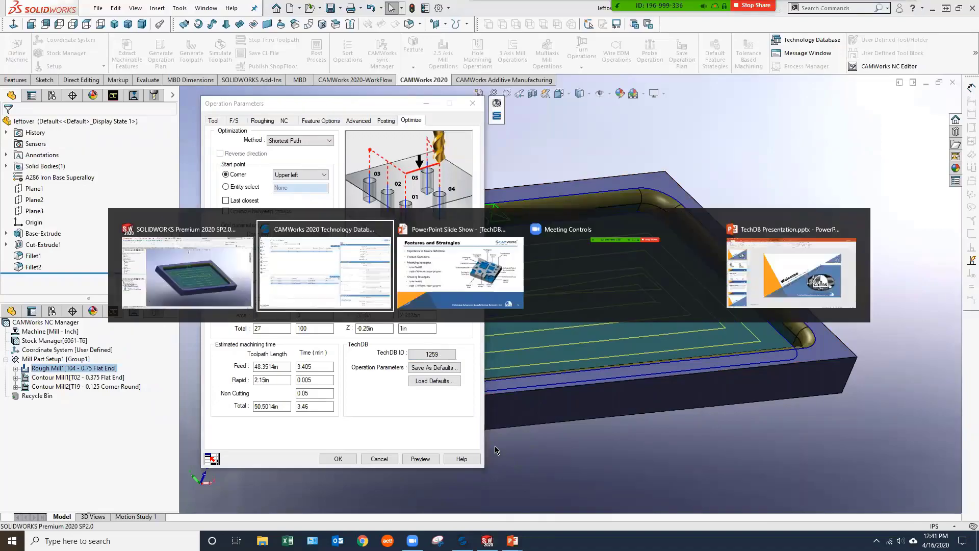
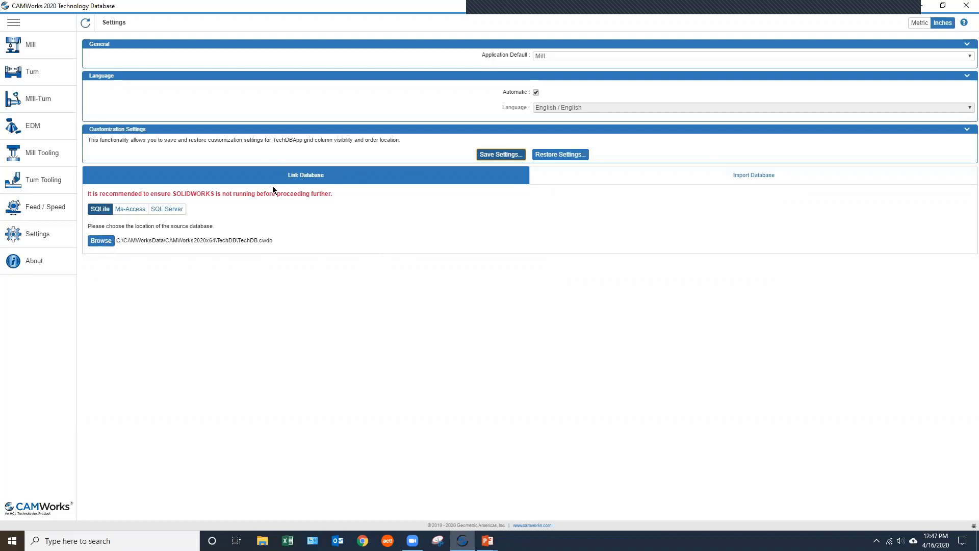
left_click(97, 242)
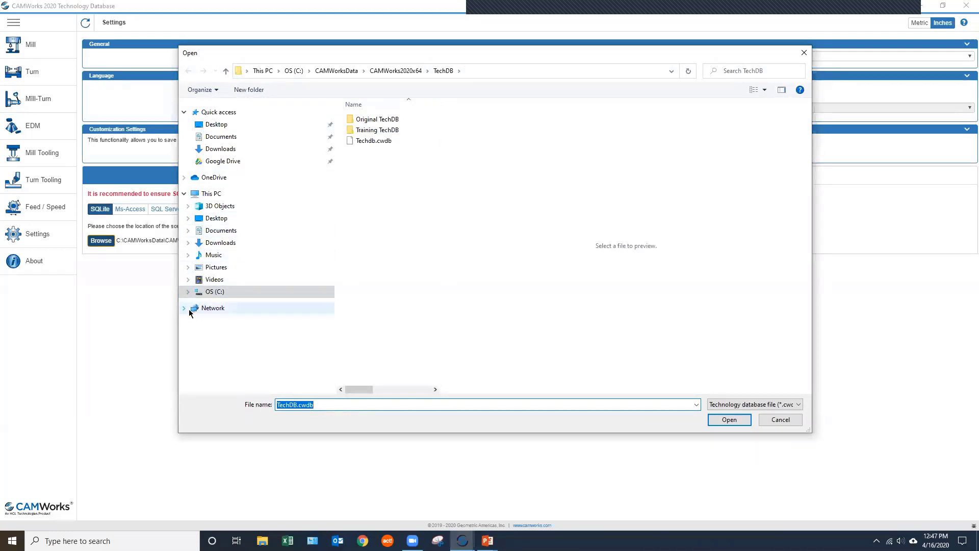
double_click(377, 130)
left_click(385, 123)
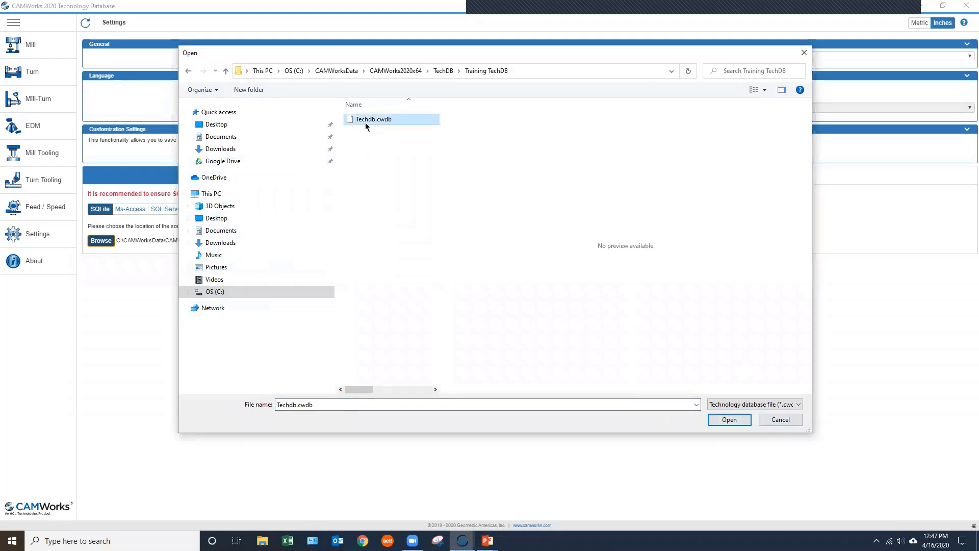
left_click(795, 421)
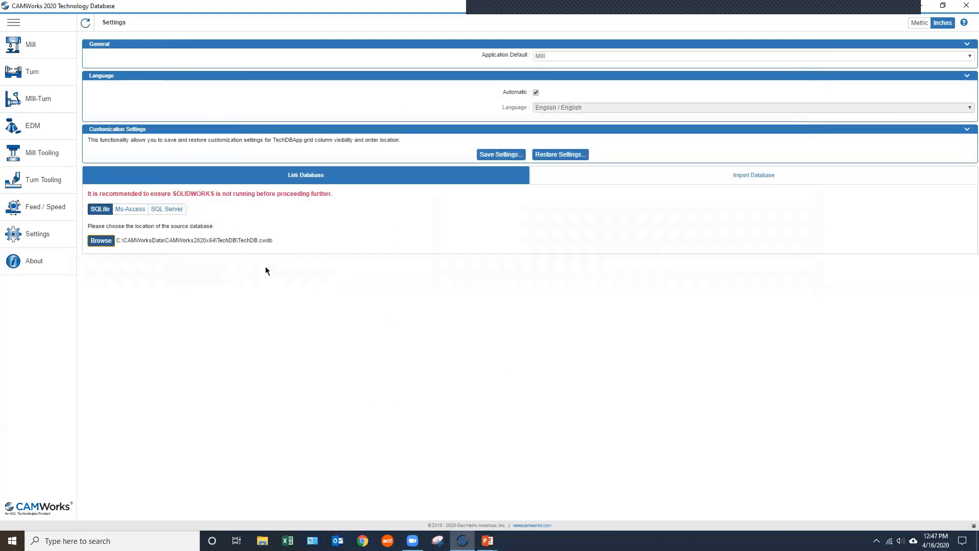
- Import the mill, turn, mill-turn and EDM data from C:\CAMWorksData\CAMWorks2019x64\TechDB\Original Techdb\Techdb.cwdb without creating a backup copy
left_click(780, 175)
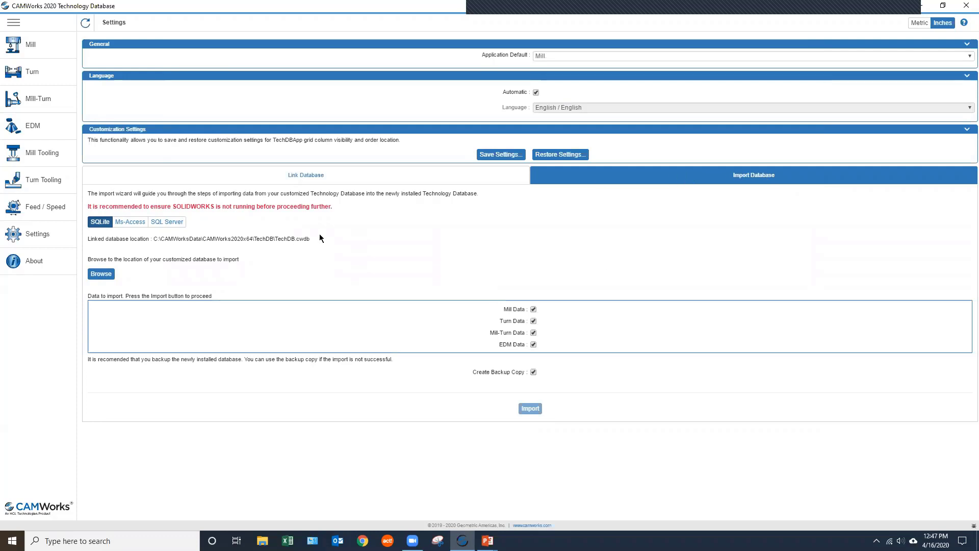
left_click(102, 274)
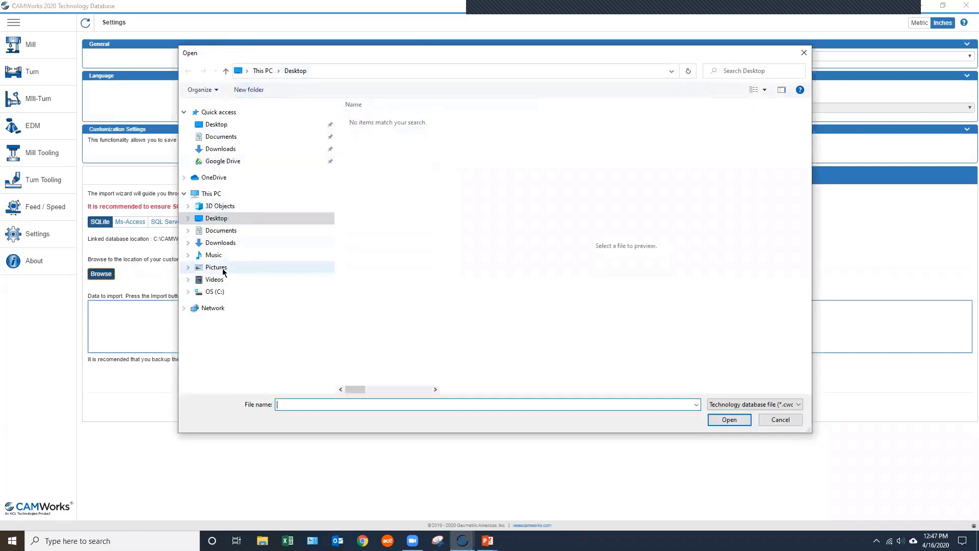
left_click(215, 292)
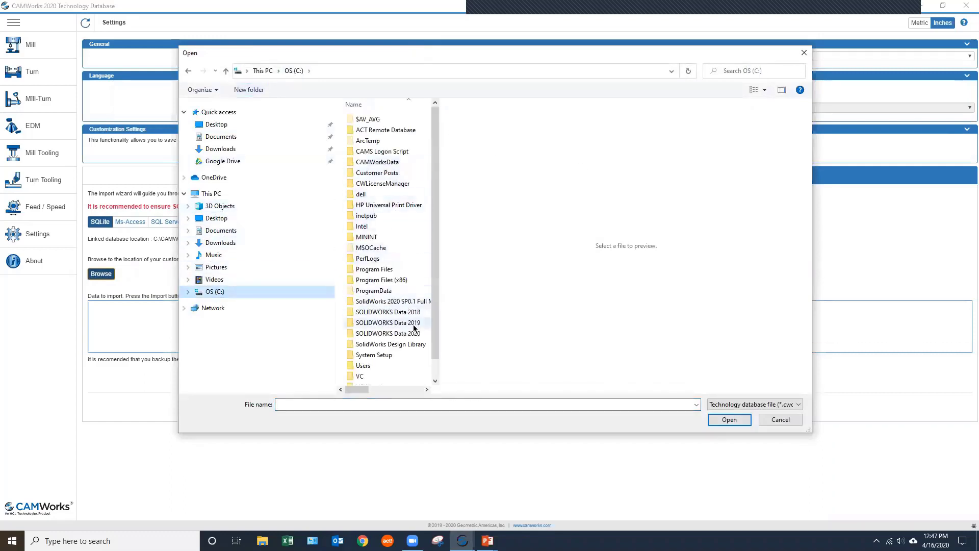
double_click(414, 162)
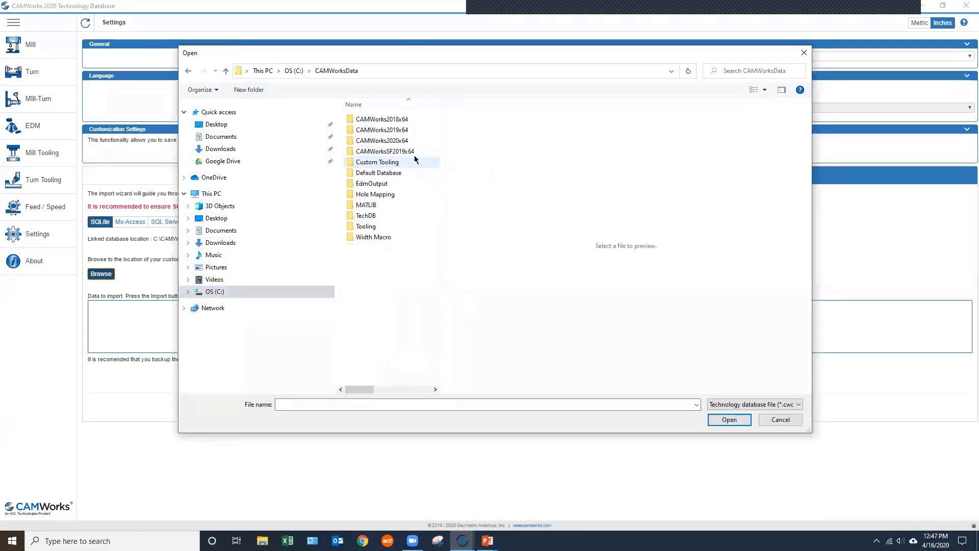
double_click(400, 130)
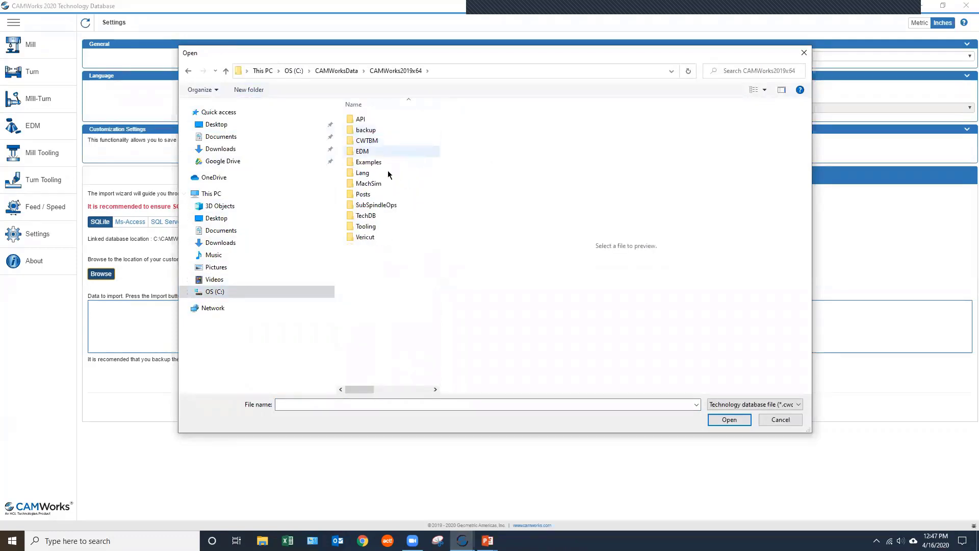
double_click(389, 217)
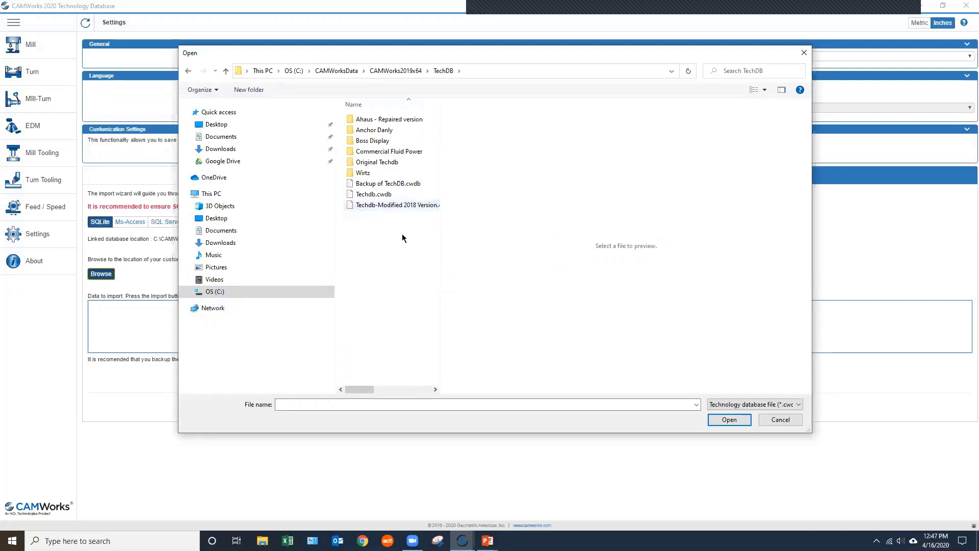
double_click(402, 162)
left_click(374, 151)
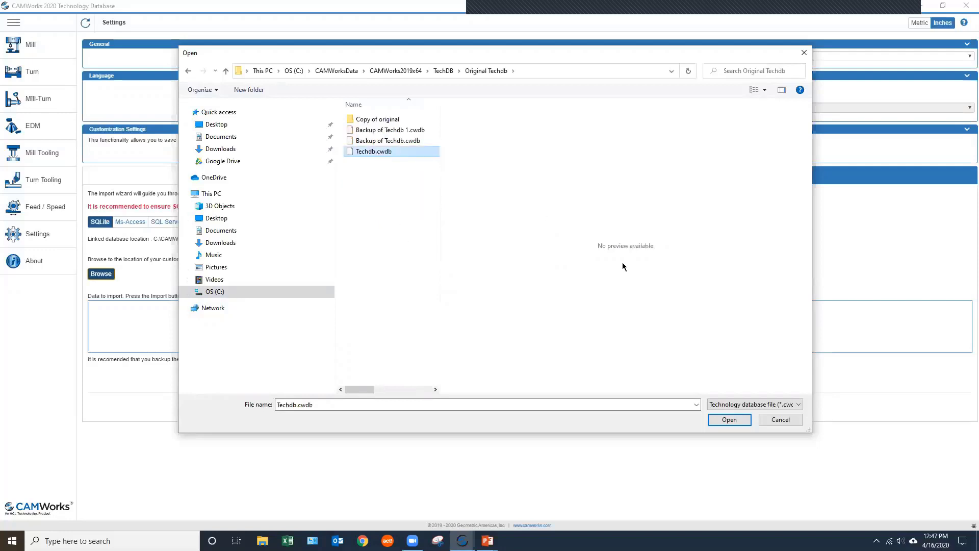
left_click(729, 418)
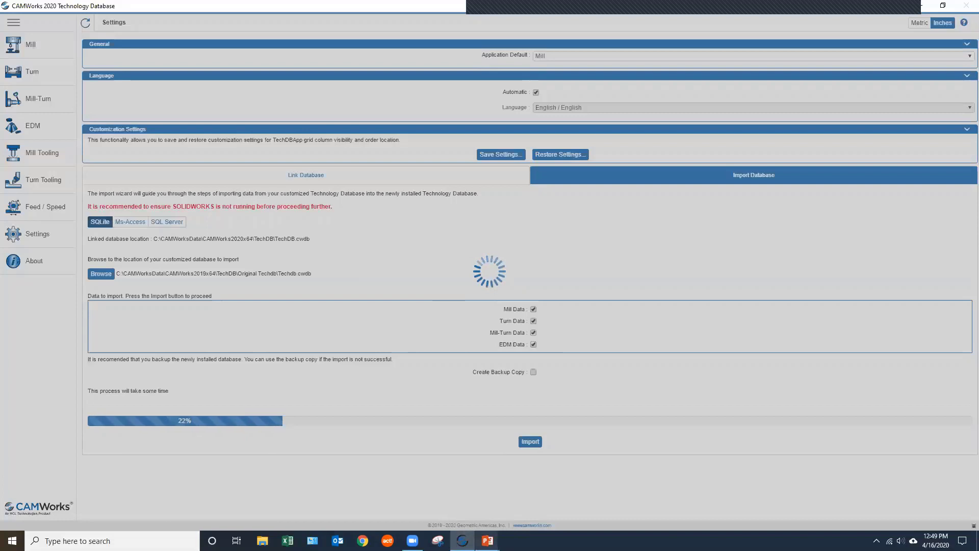
mouse_move(487, 541)
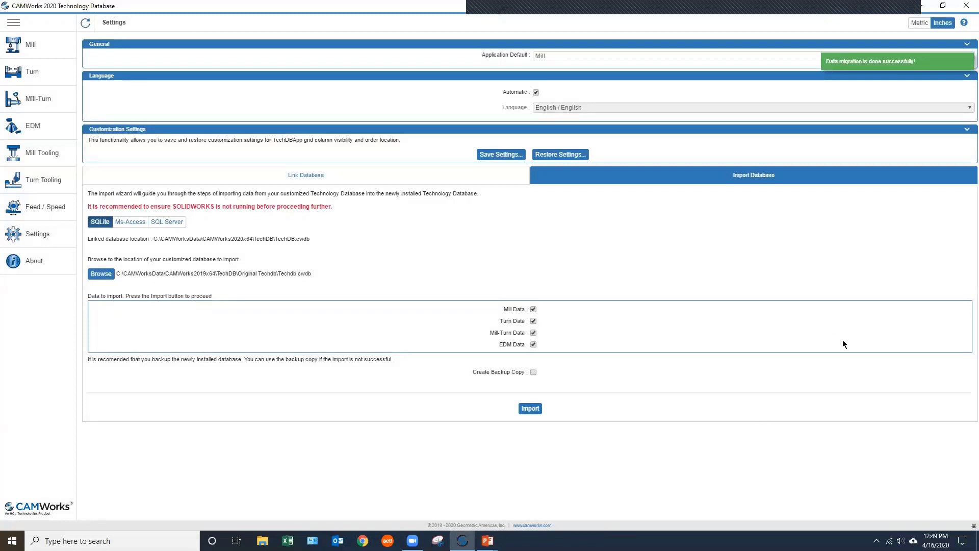
left_click(887, 66)
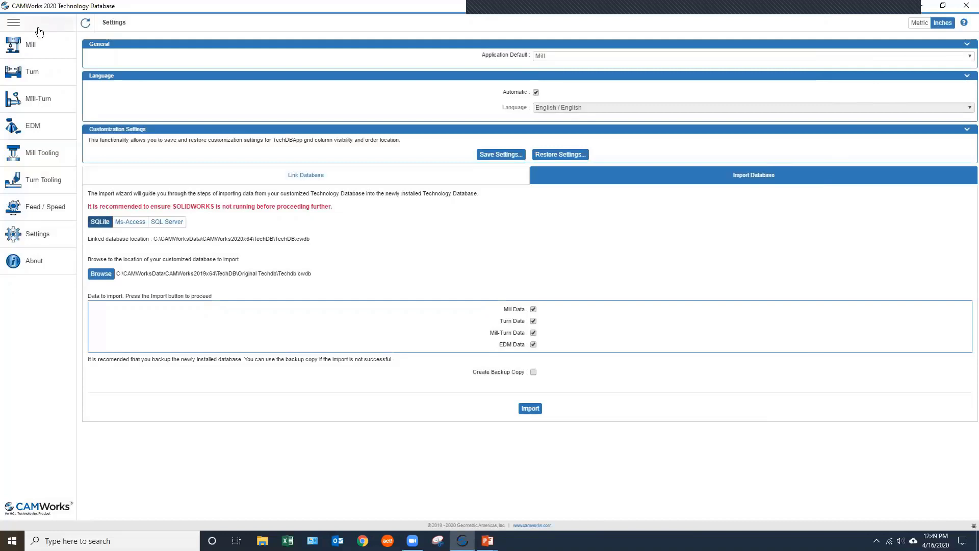
- Return to the Mill overview, then switch to File Explorer and select Techdb.cwdb in C:\CAMWorksData\CAMWorks2020x64\TechDB
left_click(36, 45)
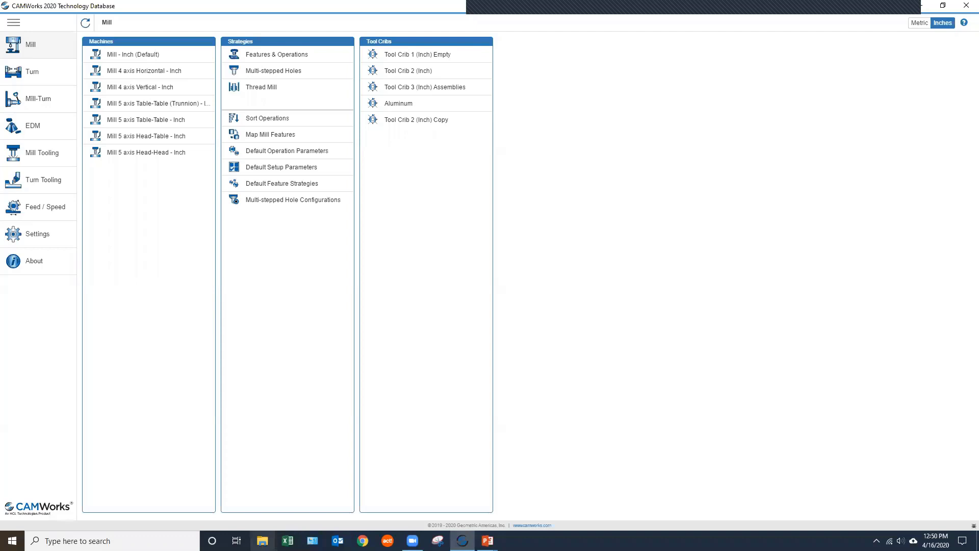
left_click(262, 540)
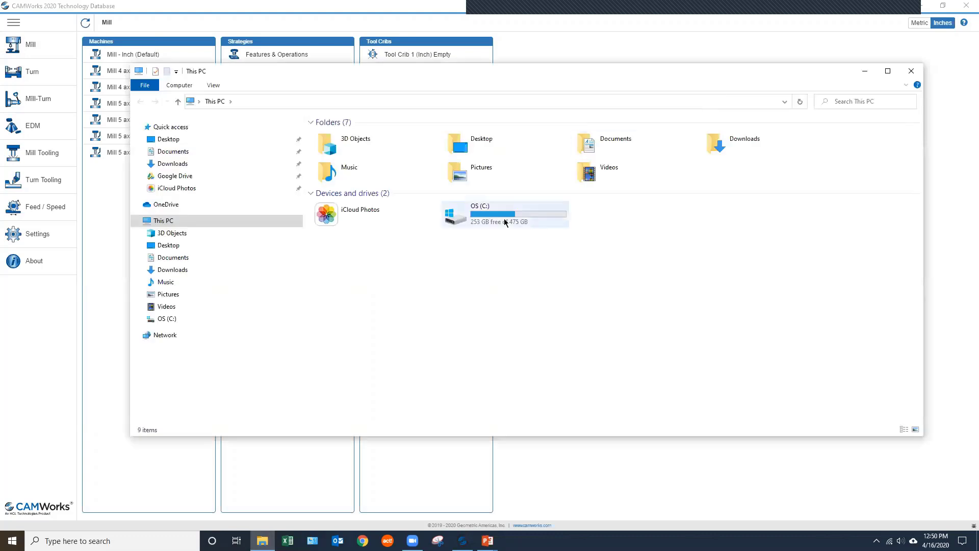
double_click(511, 213)
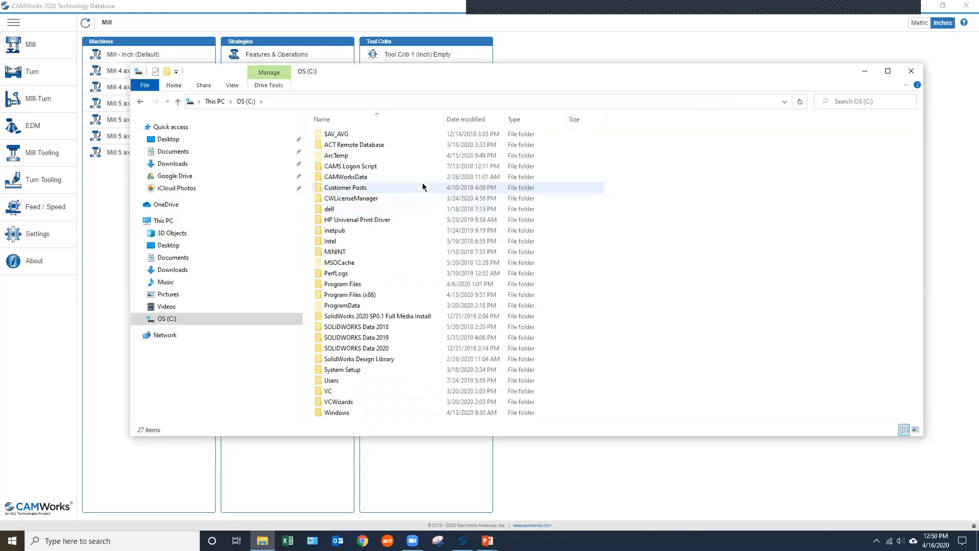
double_click(384, 177)
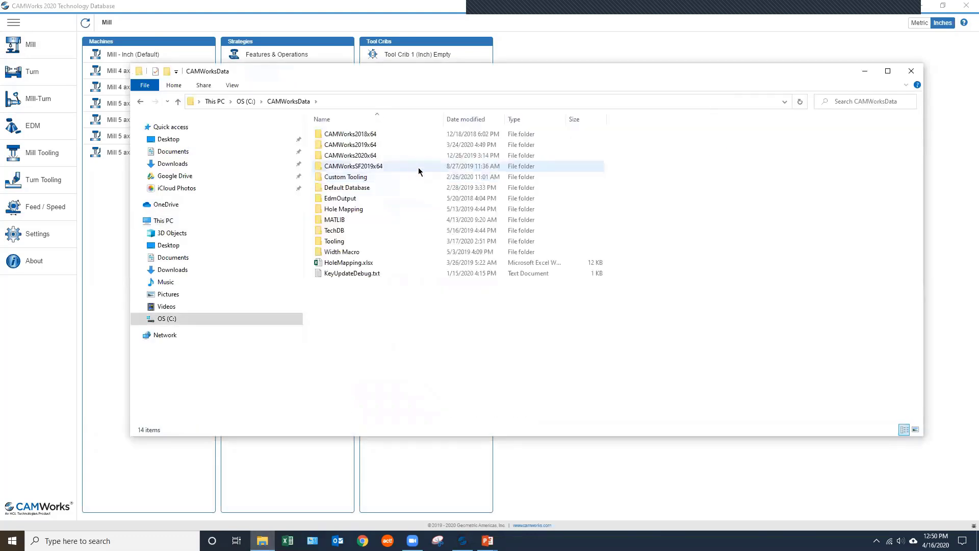
double_click(369, 156)
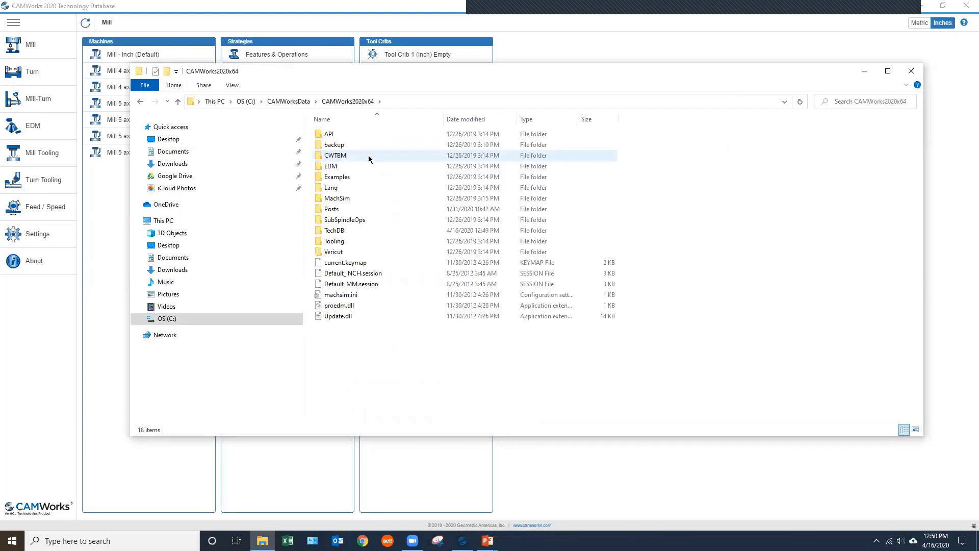
double_click(364, 230)
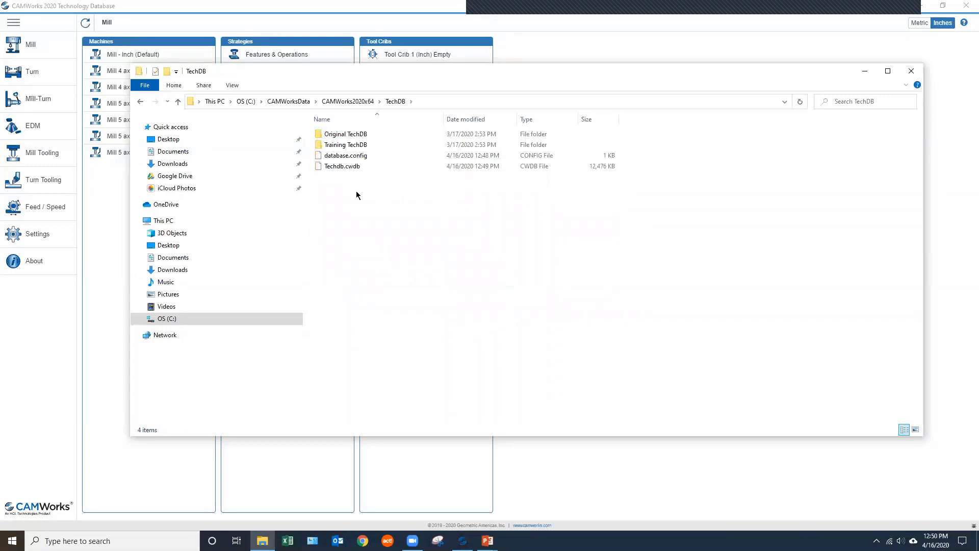
left_click(349, 166)
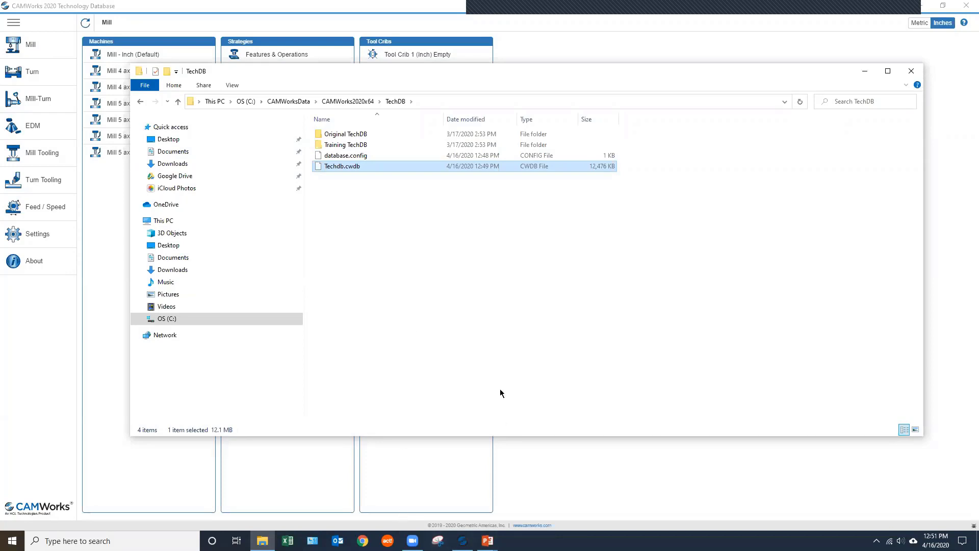
- Switch to the PowerPoint slide show and advance from the Importing vs Linking slide to the Questions and Answers slide
key("alt+Tab")
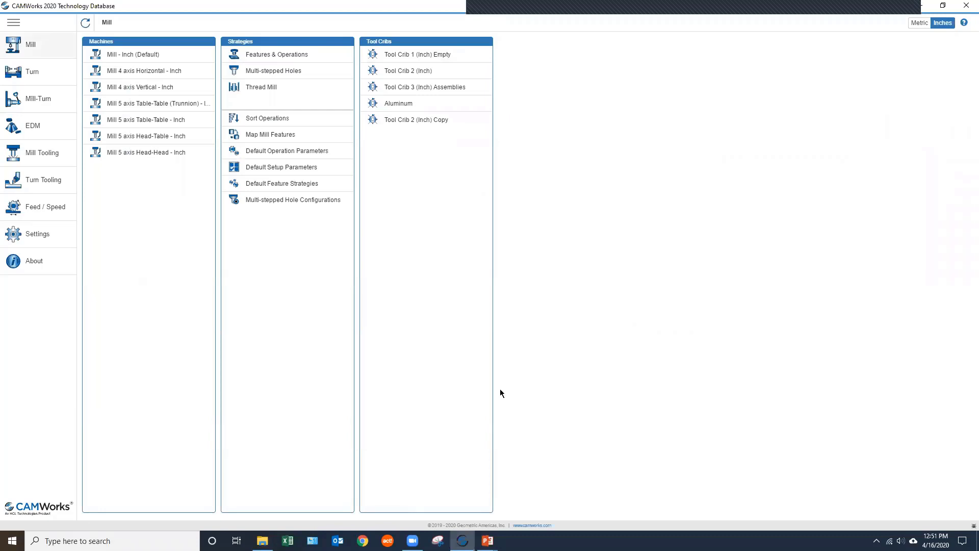
key("alt+Tab")
key("alt+Tab")
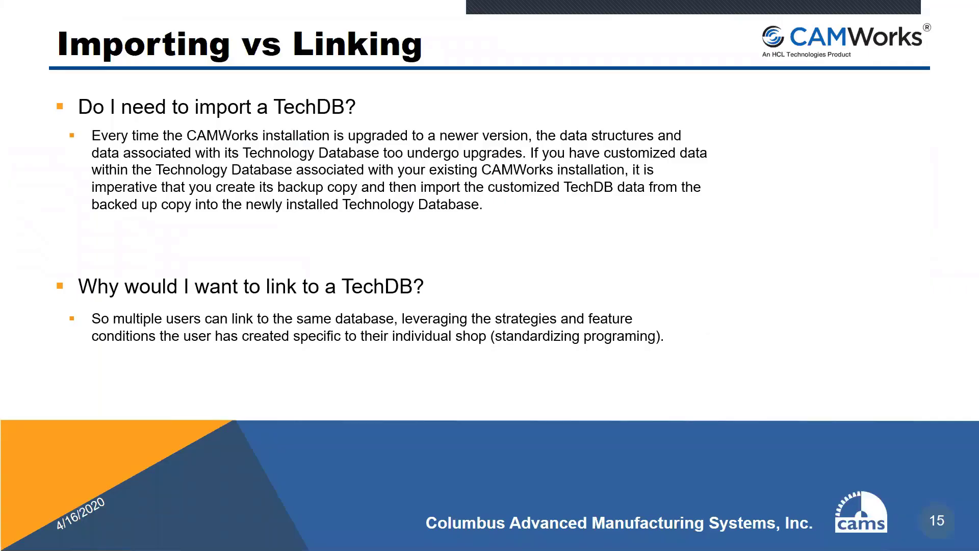
key("Right")
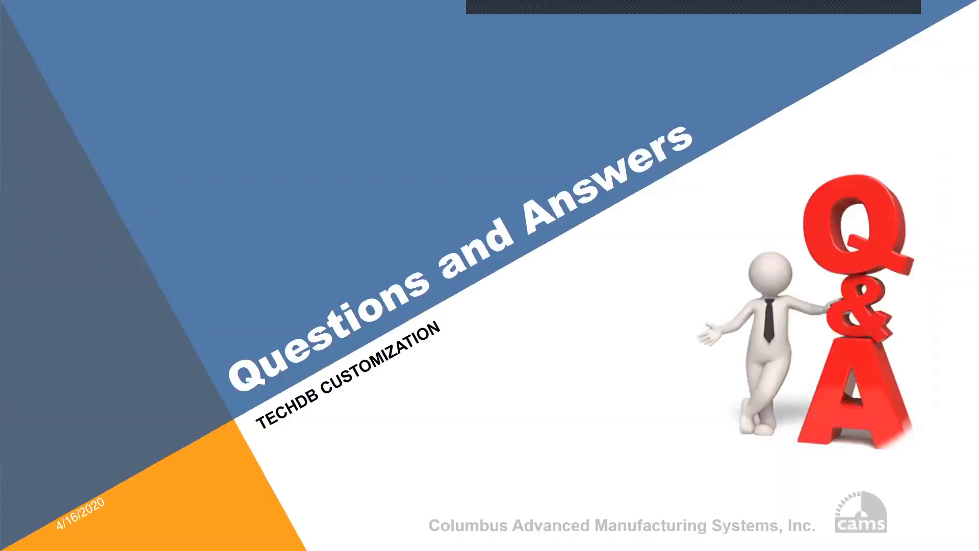